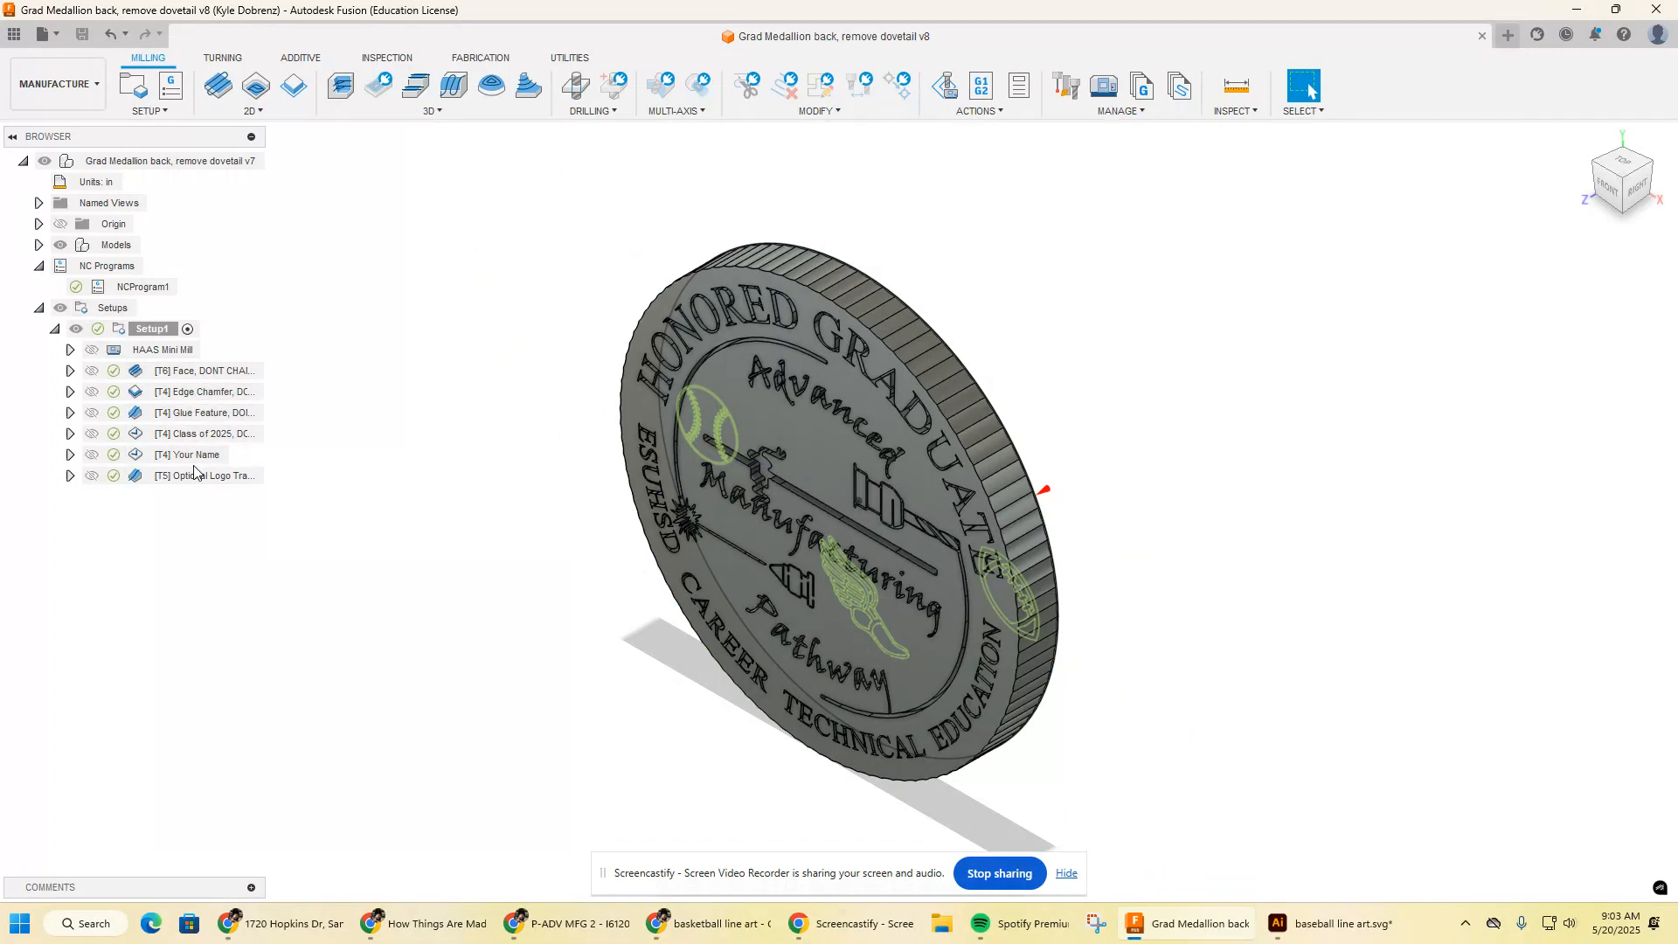
- Examine the medallion's back face and preview the Your Name and Optional Logo Trace toolpaths
shift+middle_drag(1325, 629, 1135, 498)
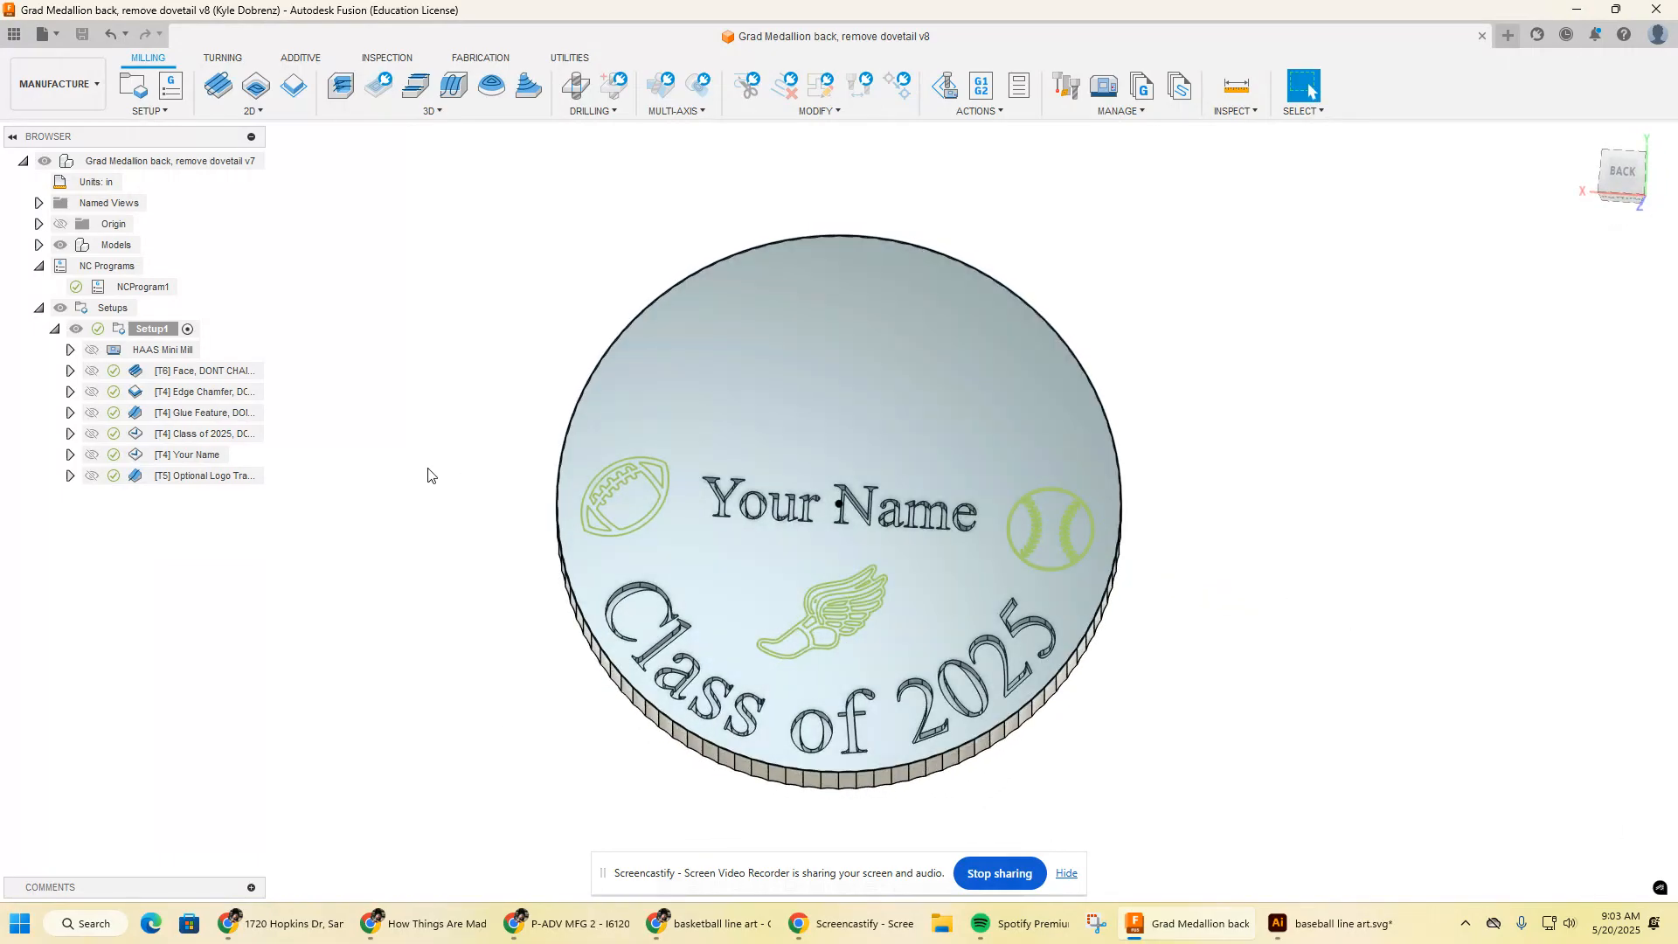
click(203, 455)
click(205, 475)
click(302, 619)
click(219, 459)
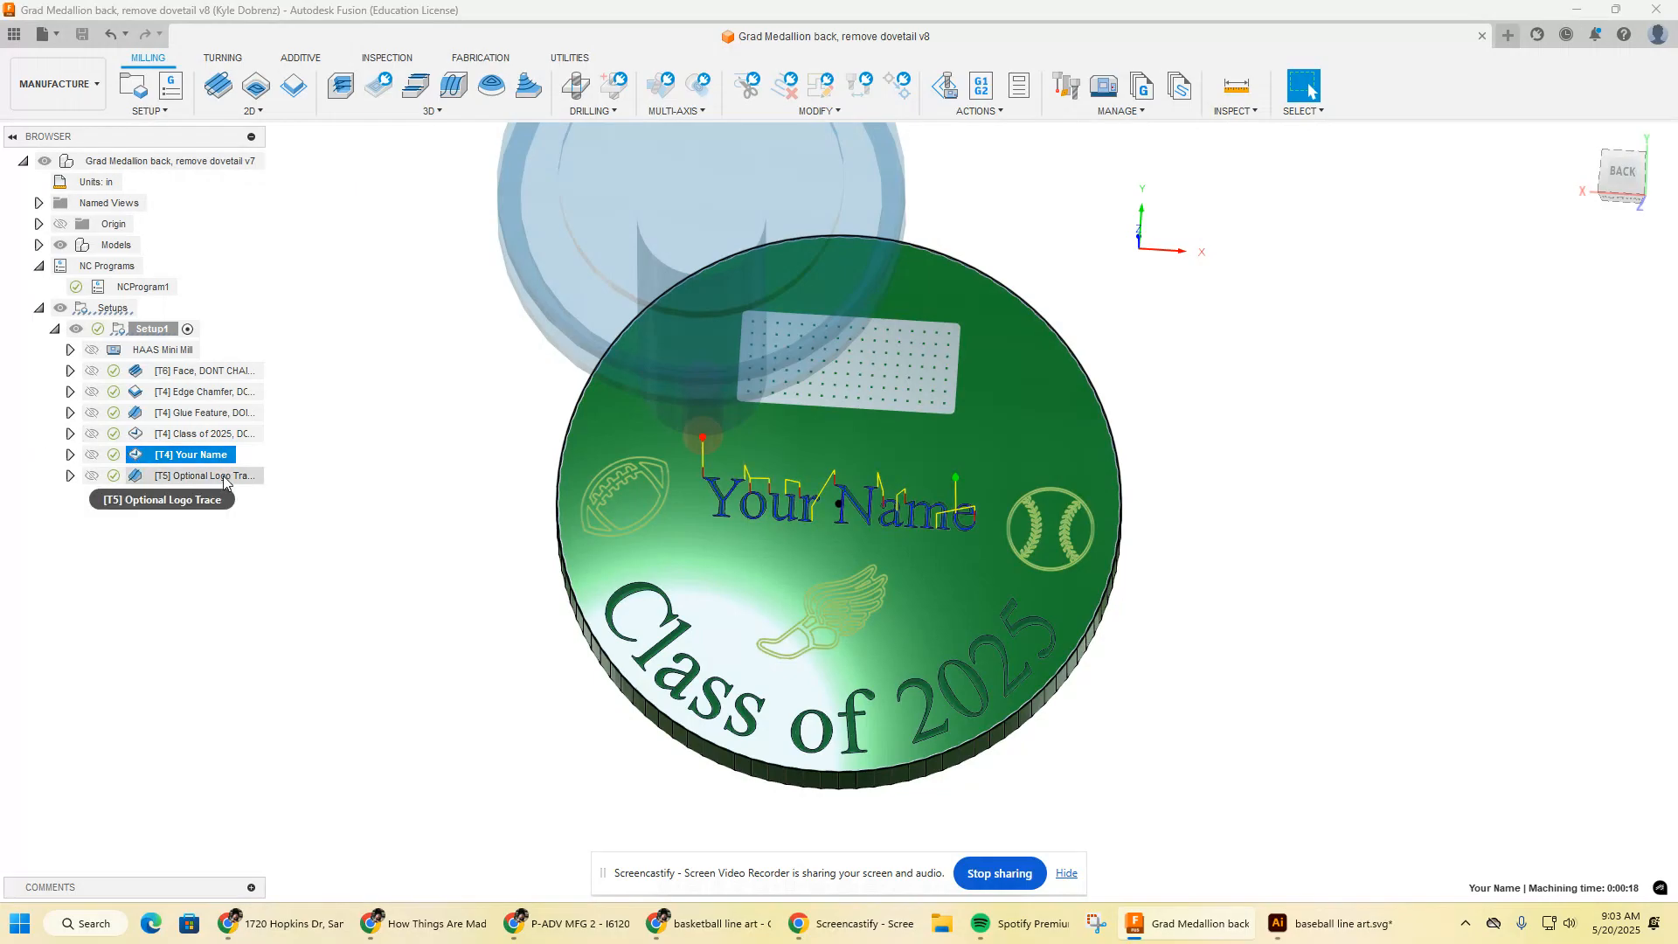
click(145, 475)
click(283, 539)
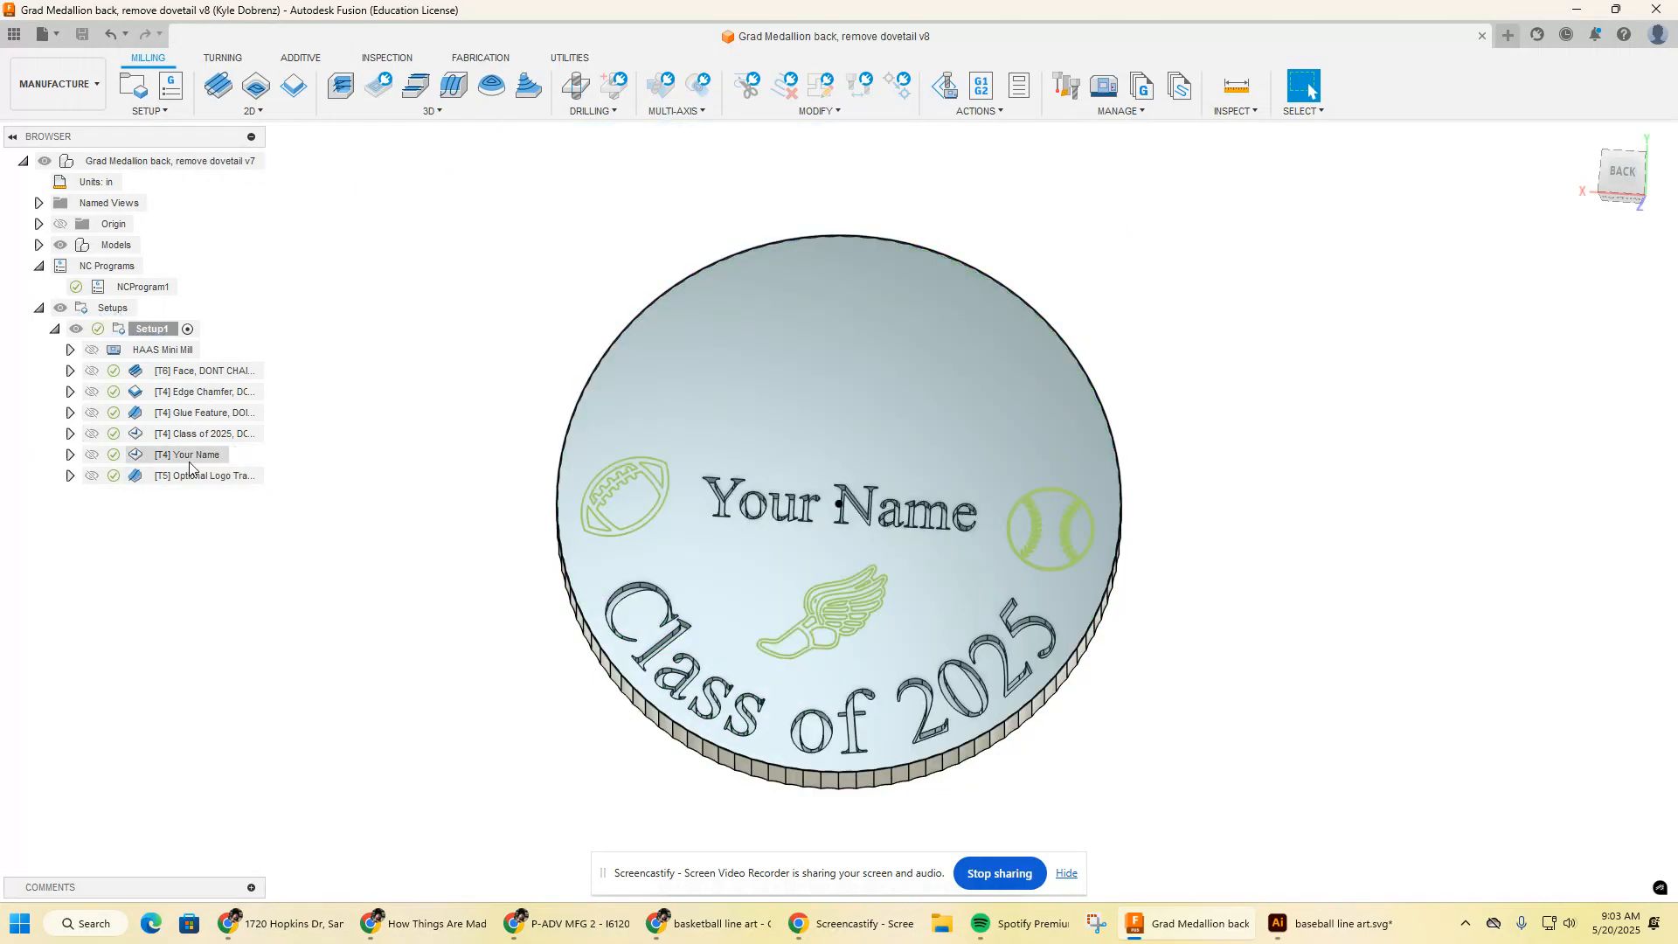
- Switch from the Manufacture workspace to the Design workspace
click(77, 86)
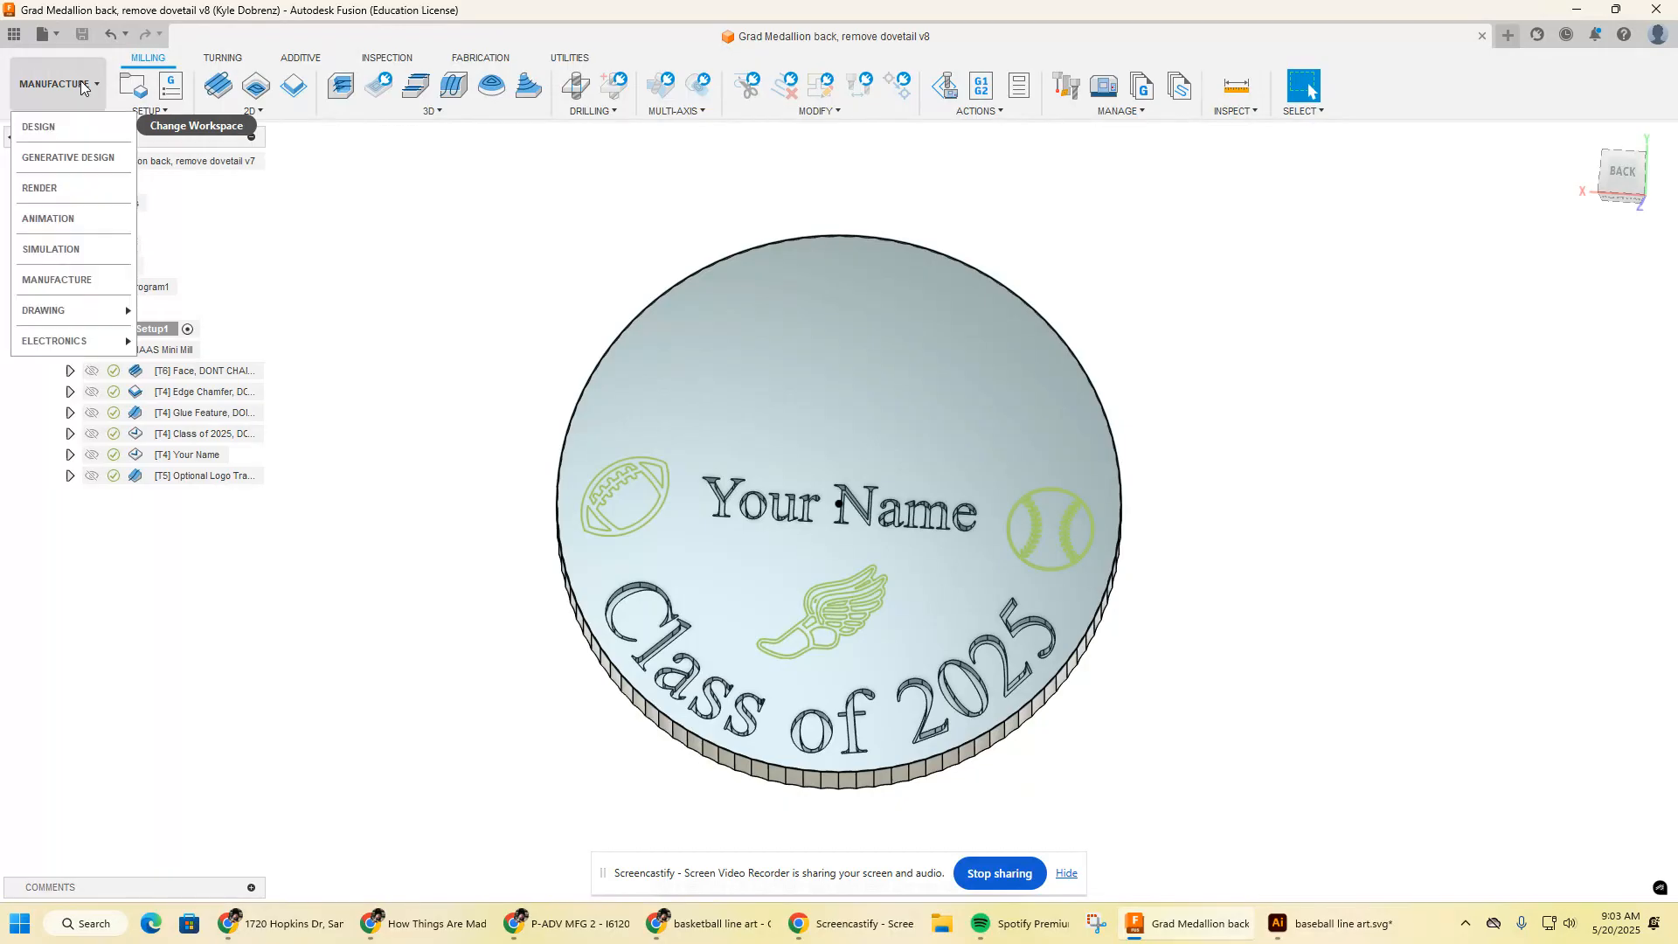
click(40, 124)
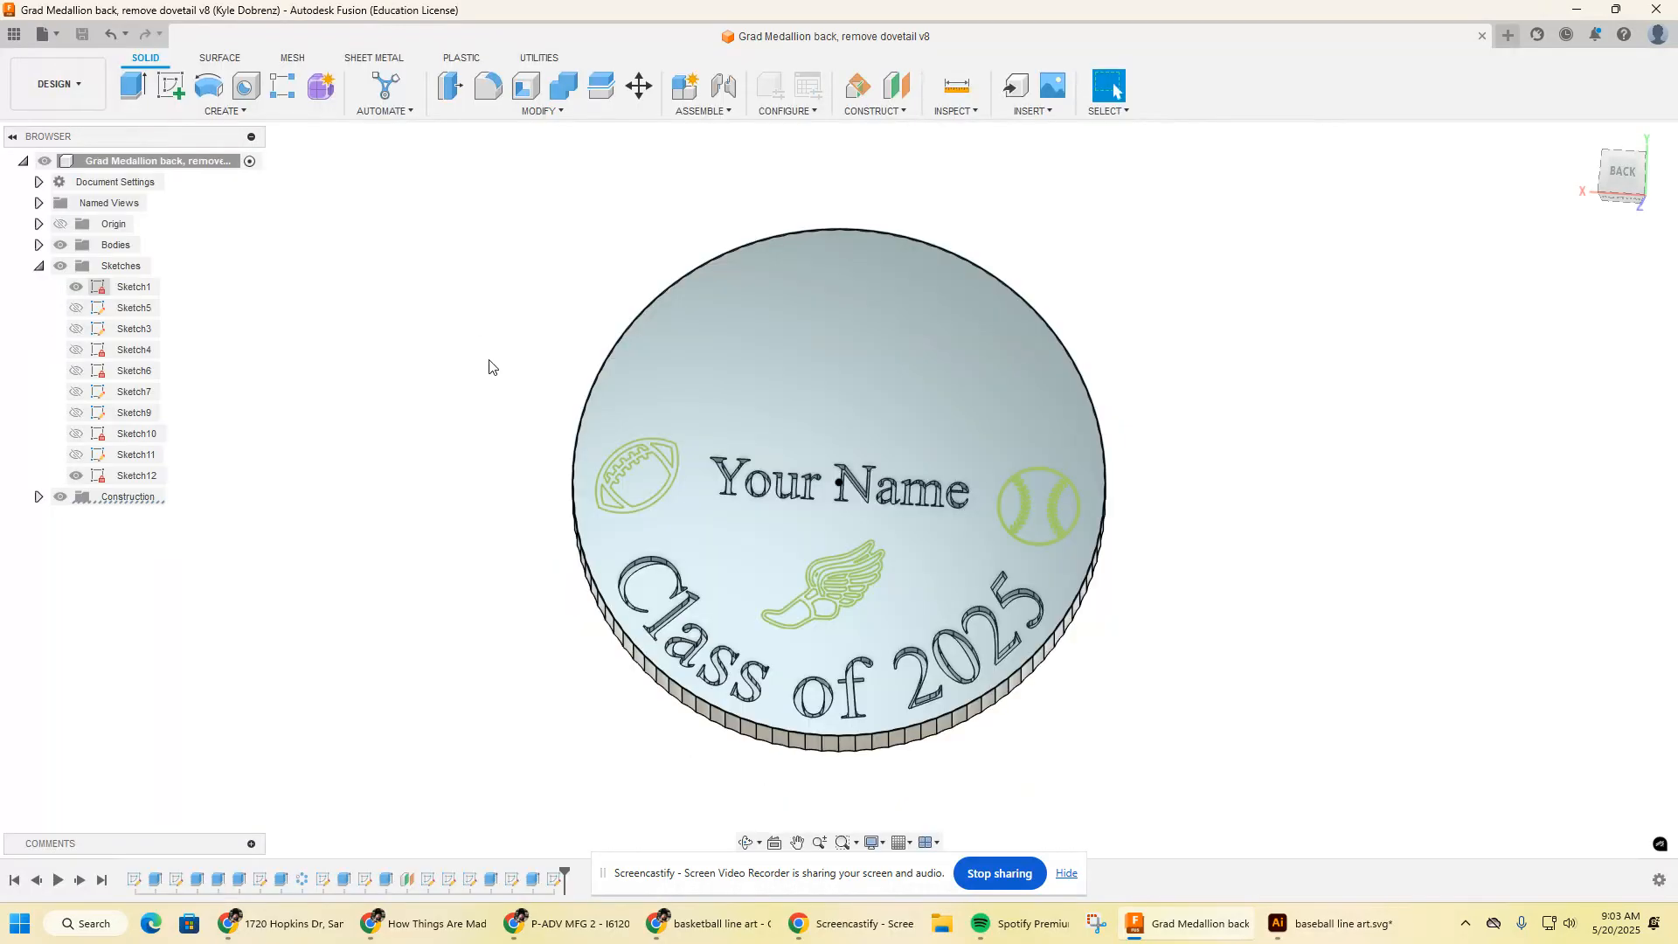
shift+middle_drag(824, 524, 824, 494)
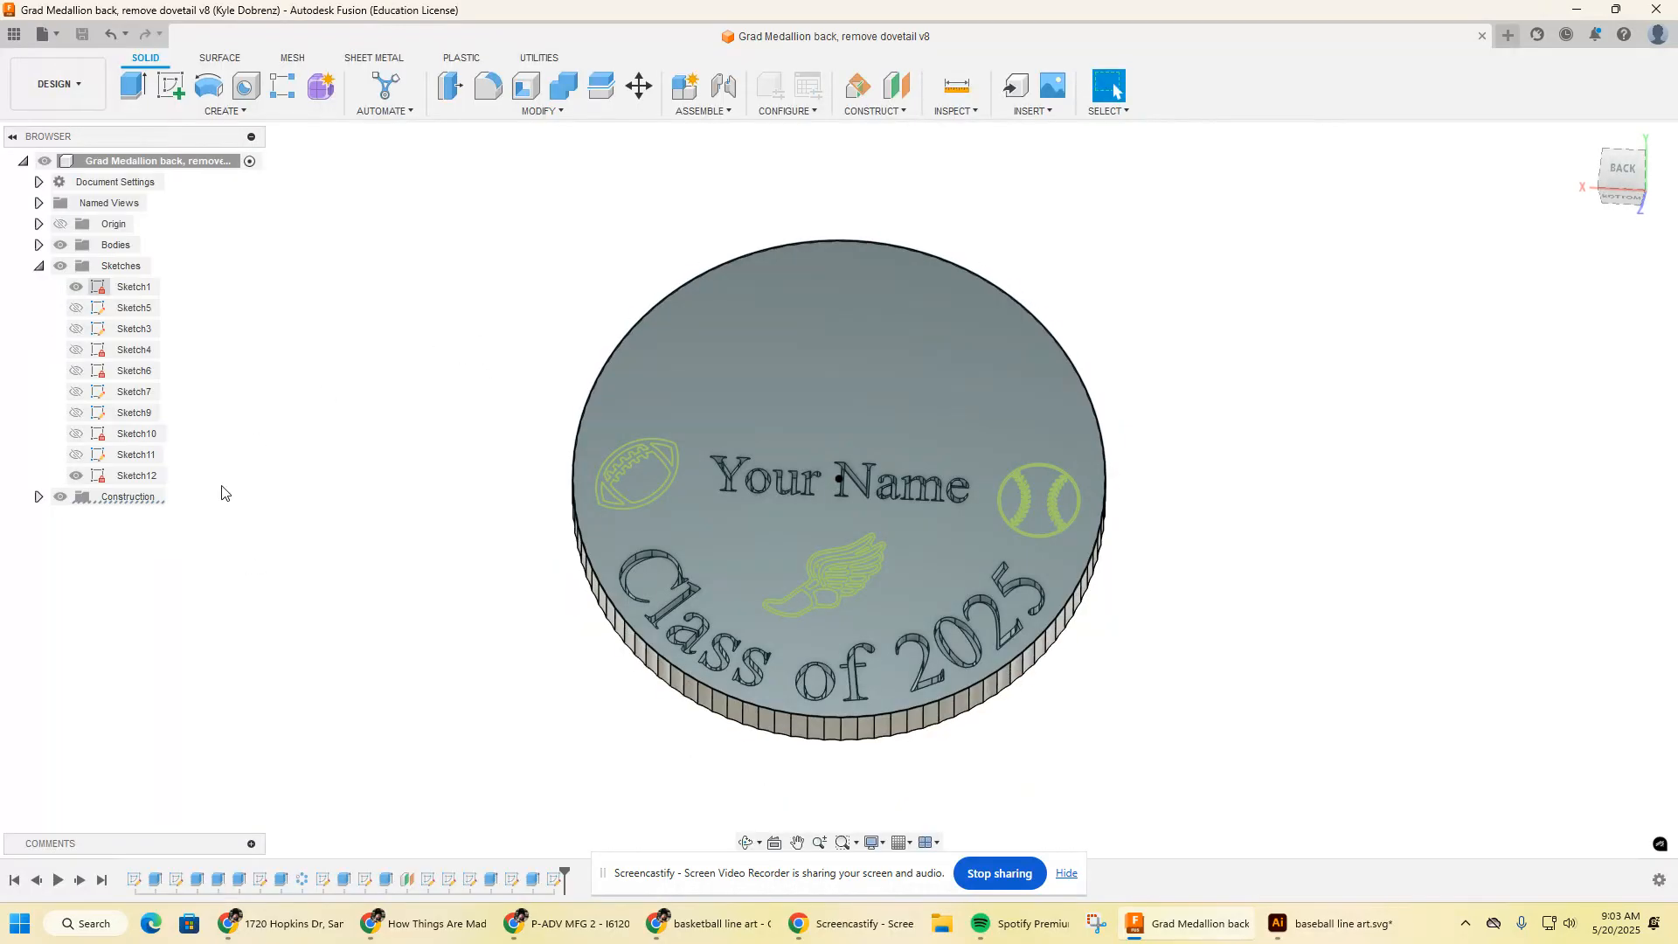
- Hide Sketch12 and show it again to identify the logo line art it contains
click(134, 475)
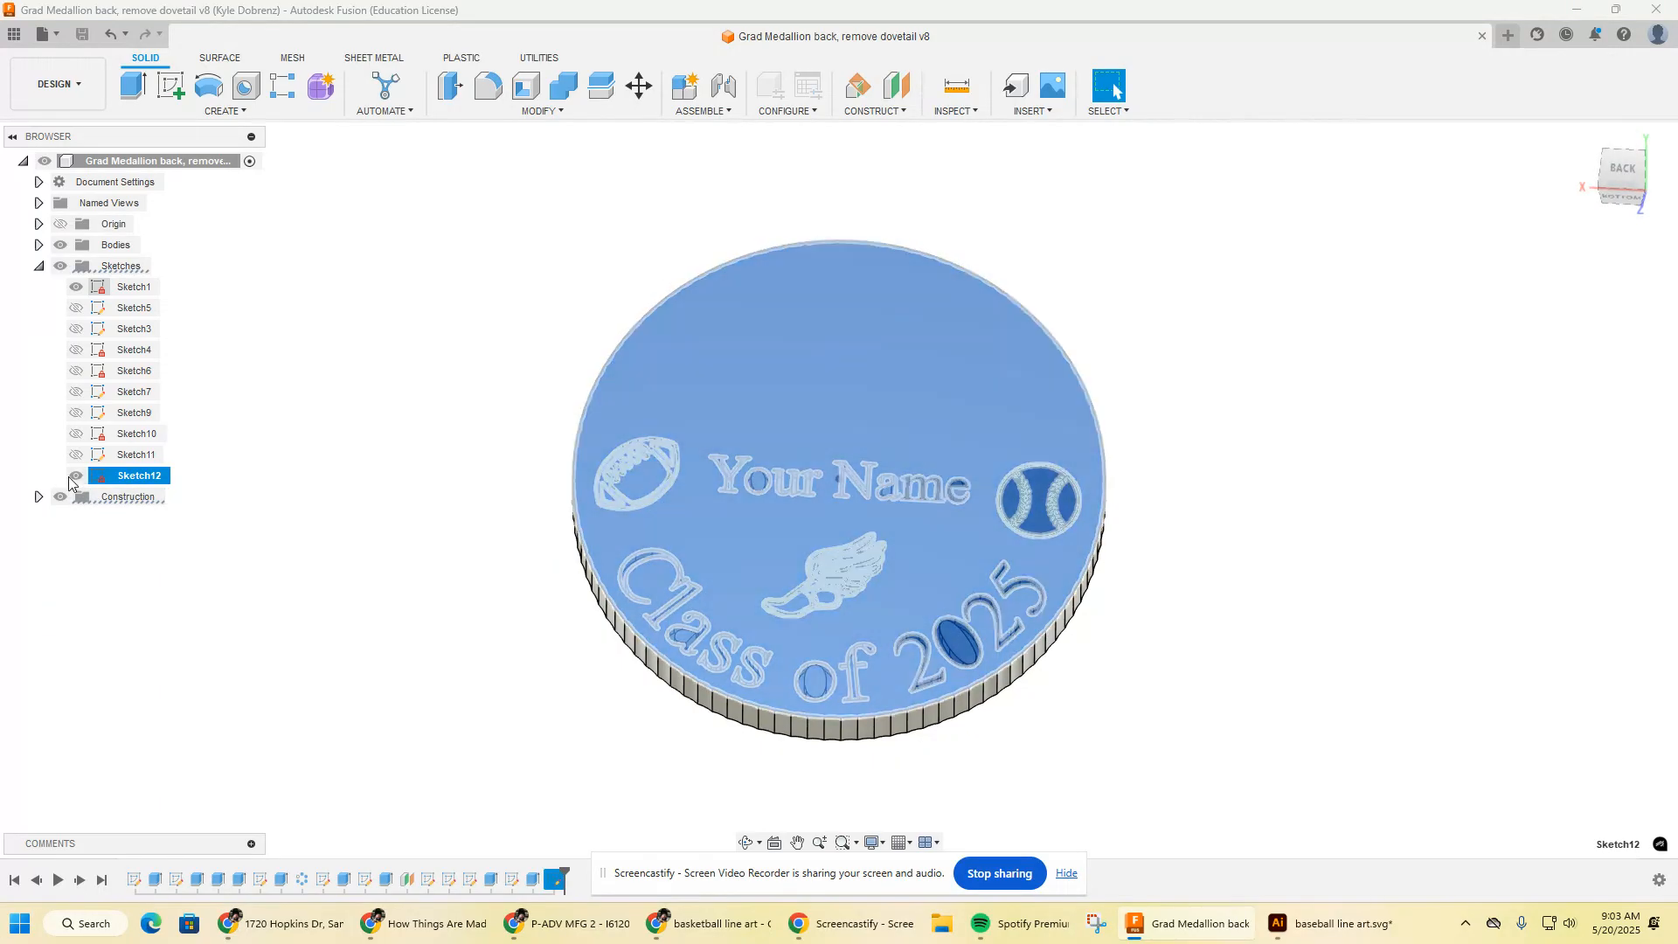
click(77, 475)
click(83, 609)
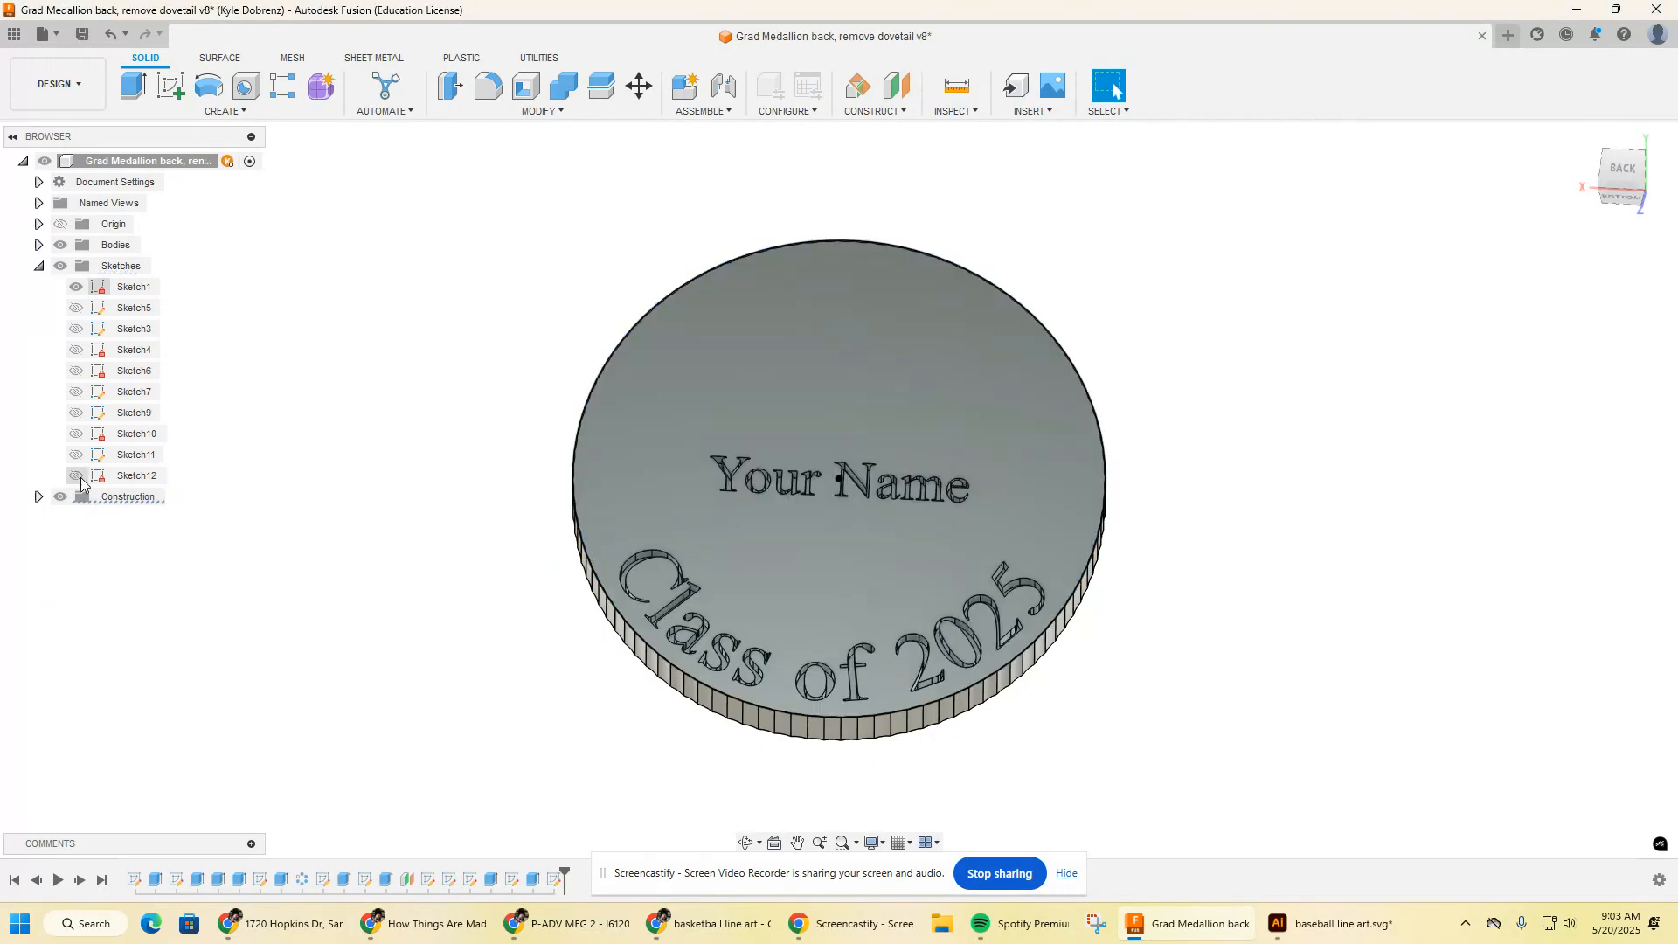
click(77, 476)
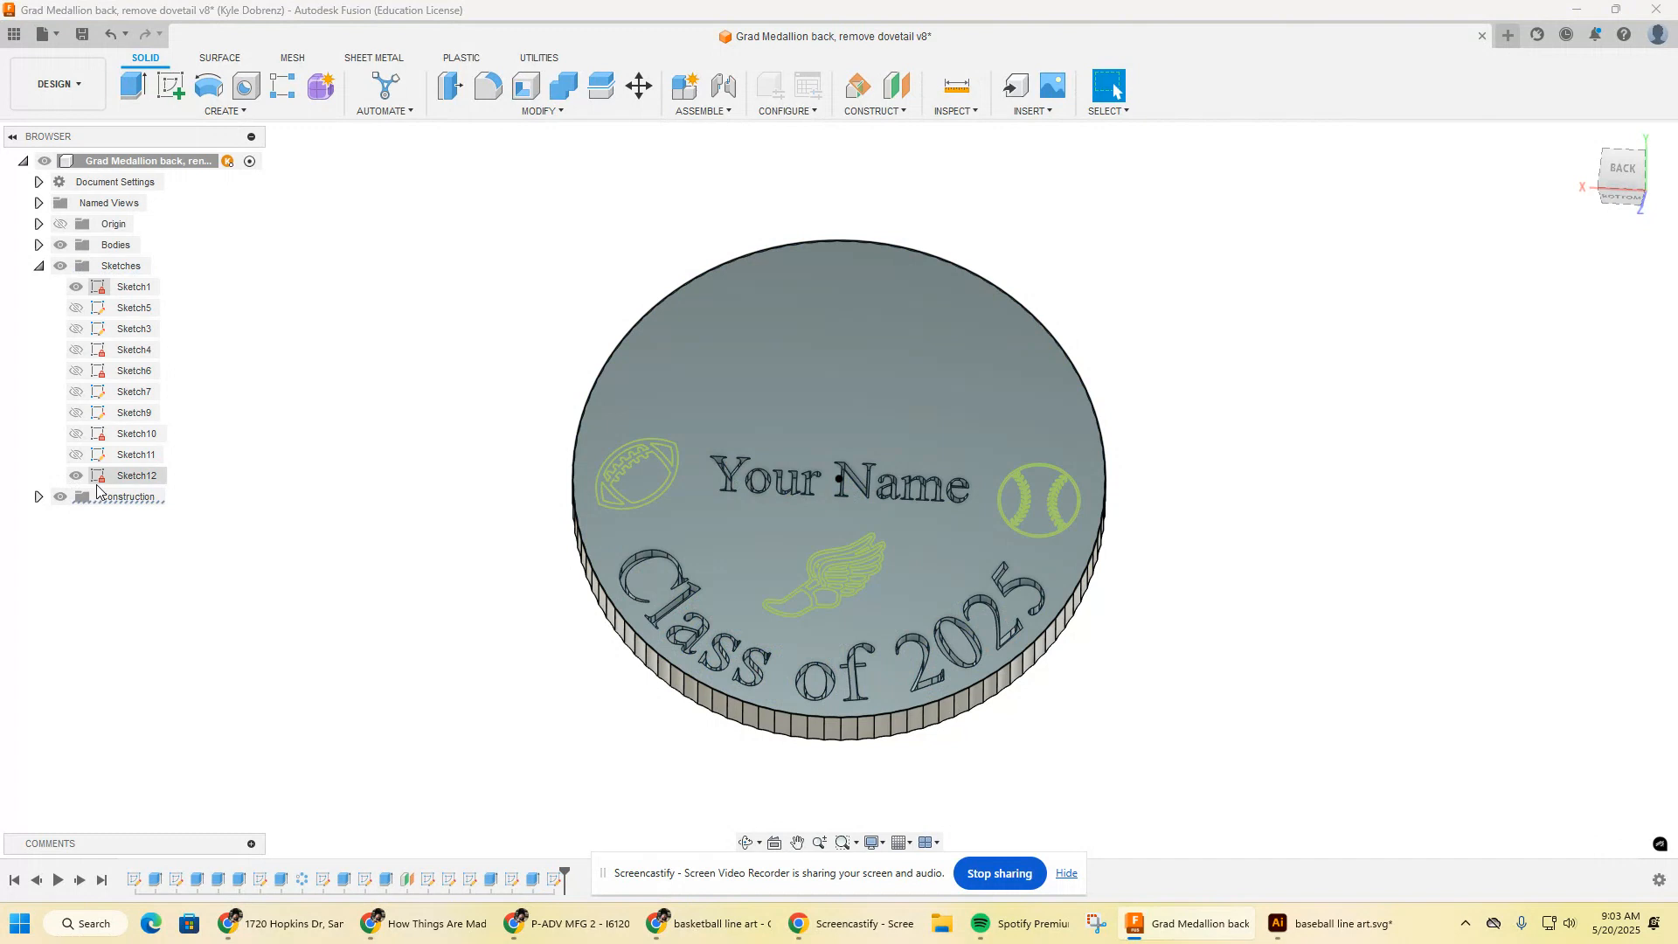
click(140, 454)
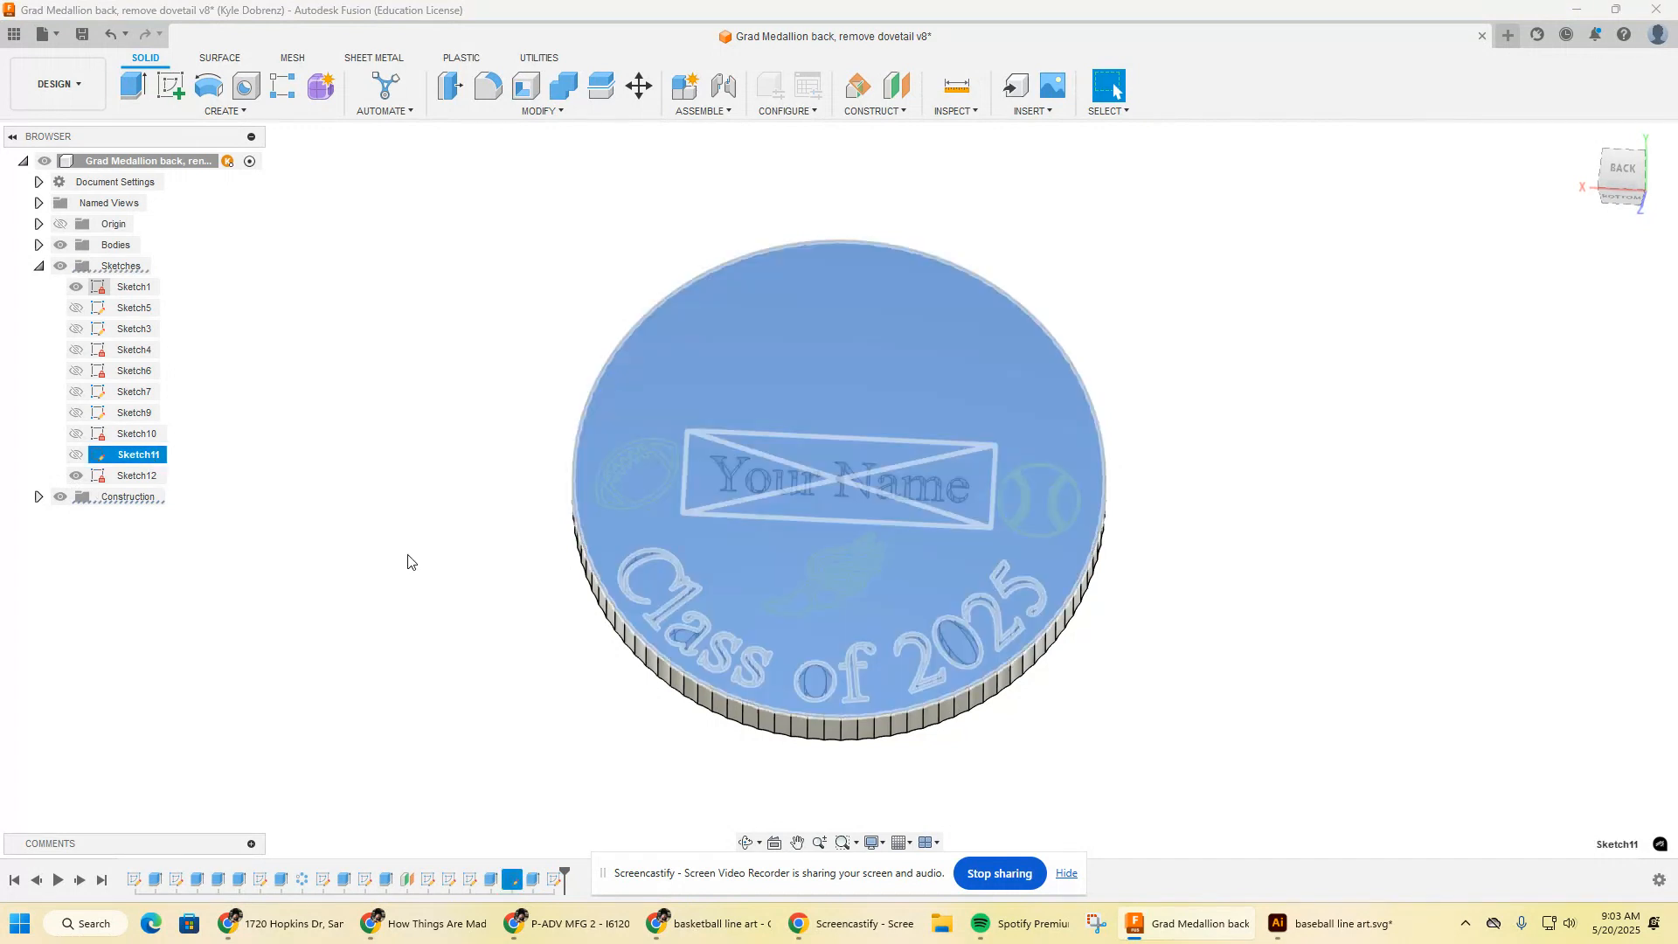
double_click(142, 455)
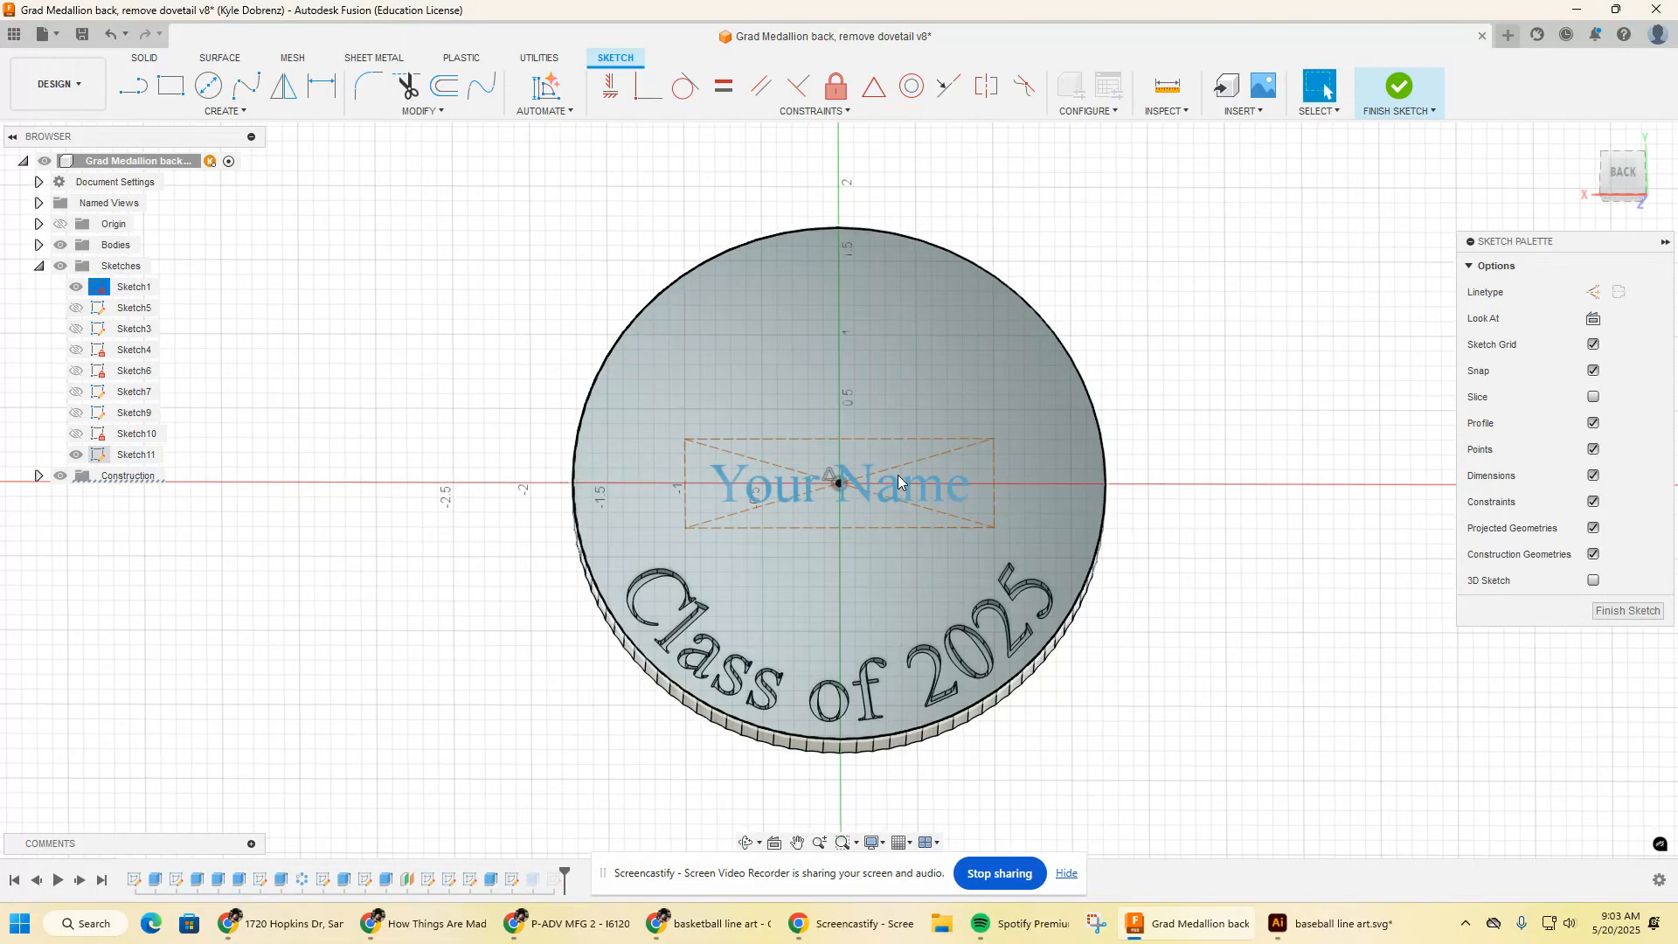
scroll(873, 488, up, 5)
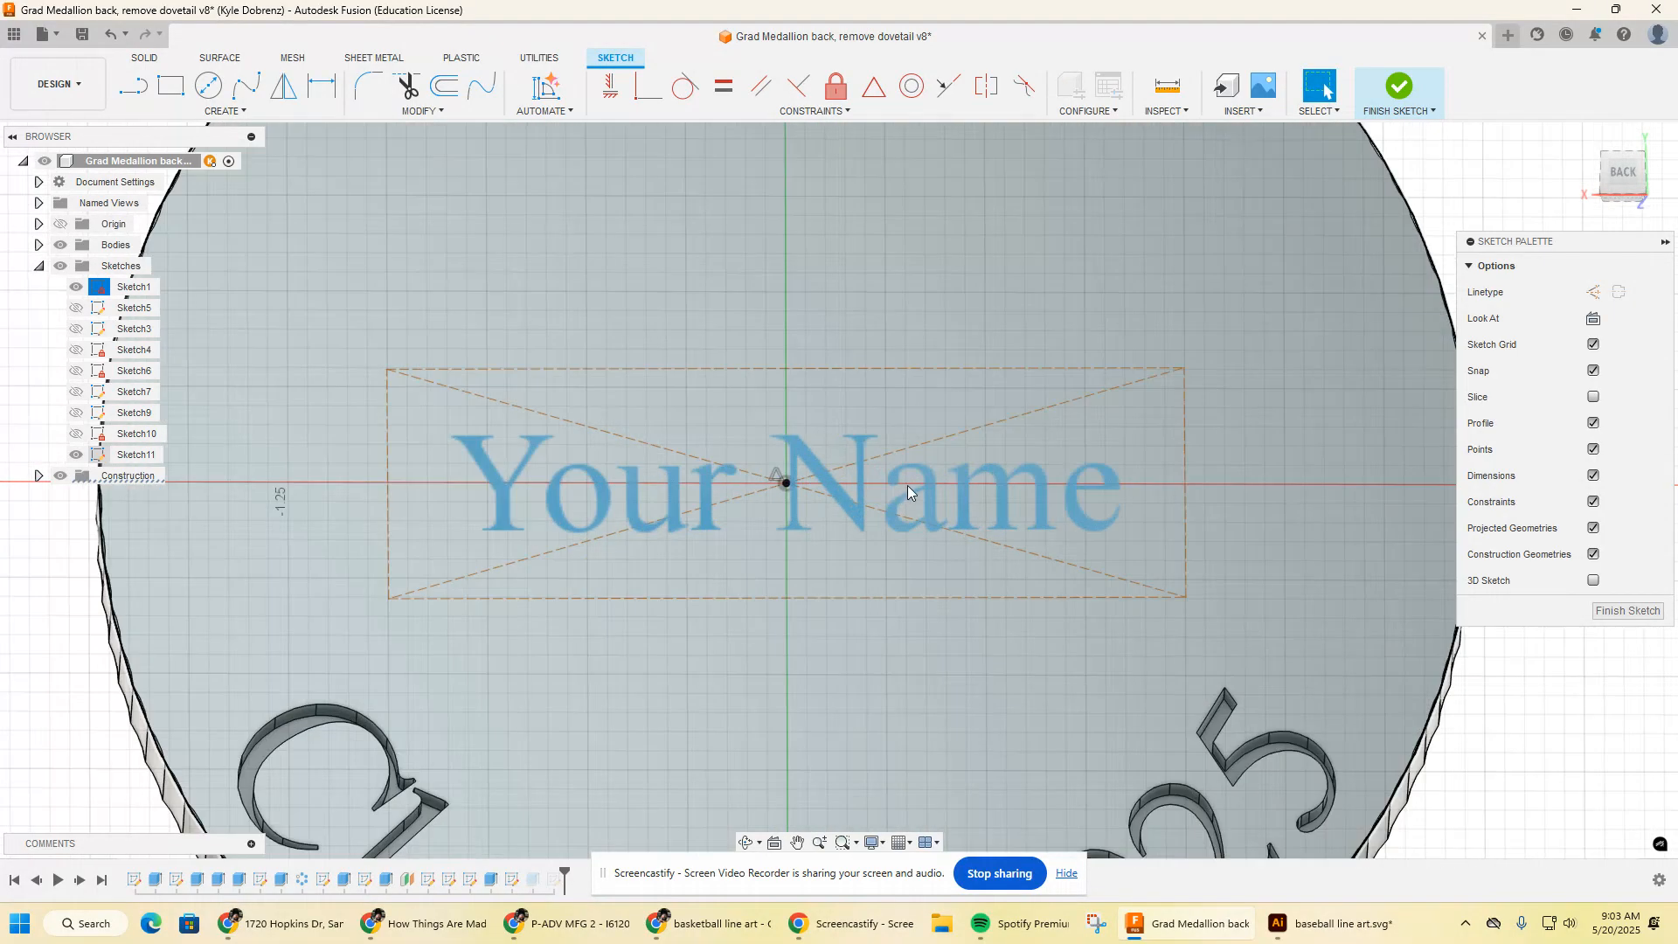
click(907, 489)
scroll(882, 493, down, 3)
scroll(858, 502, down, 5)
click(1627, 610)
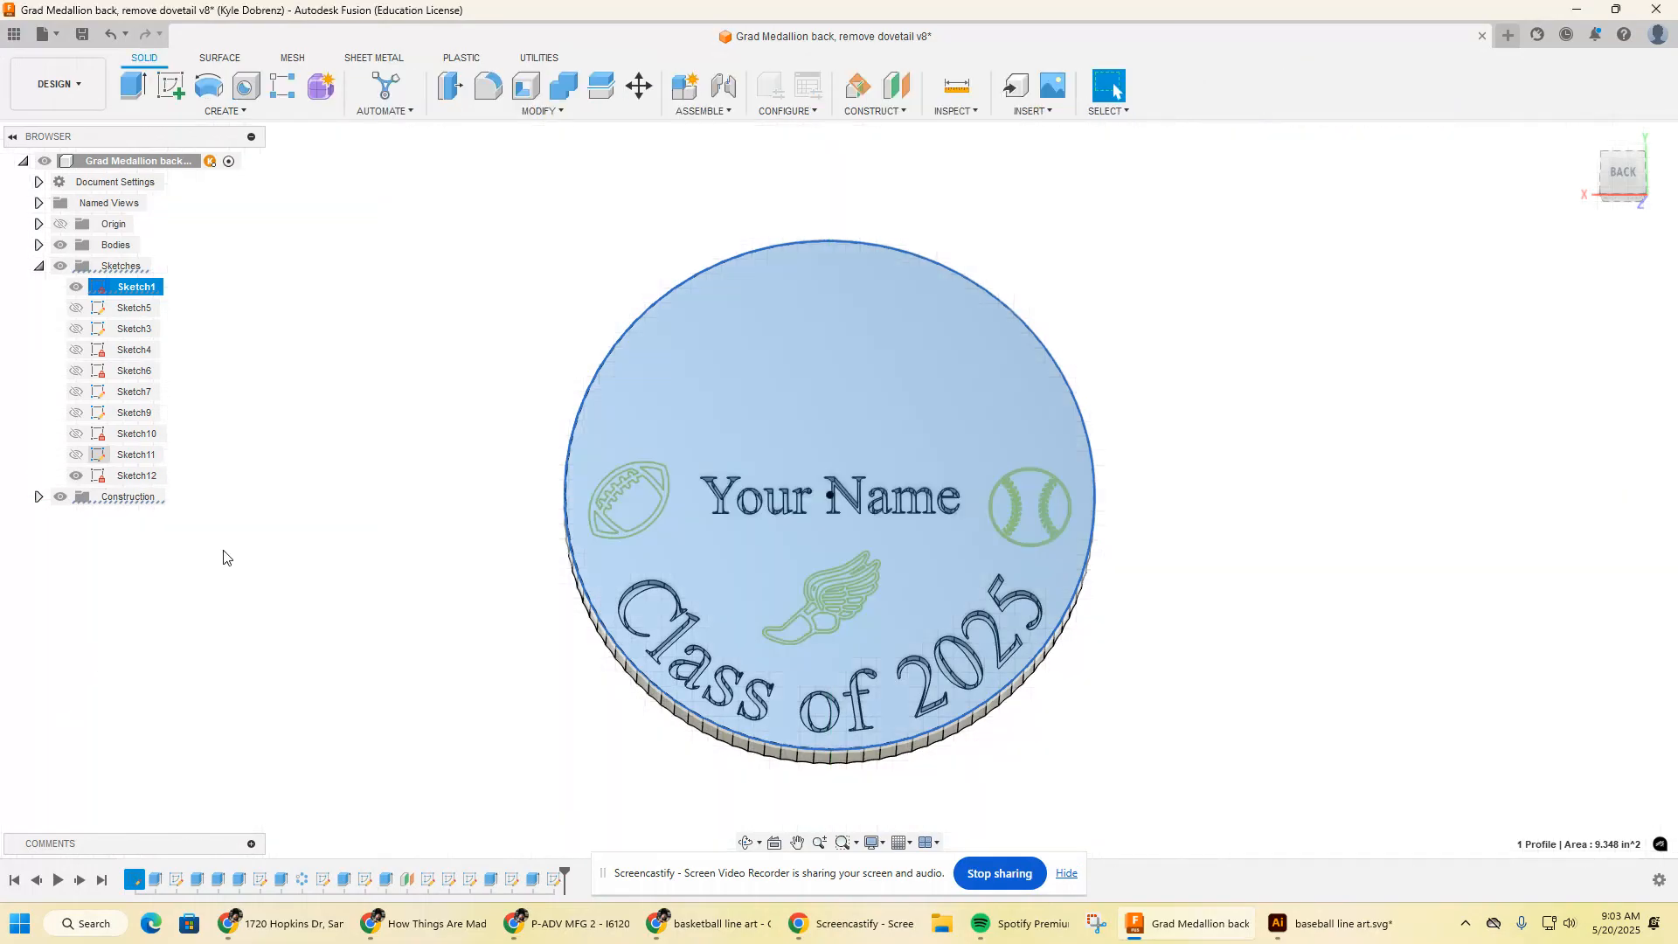
key(Escape)
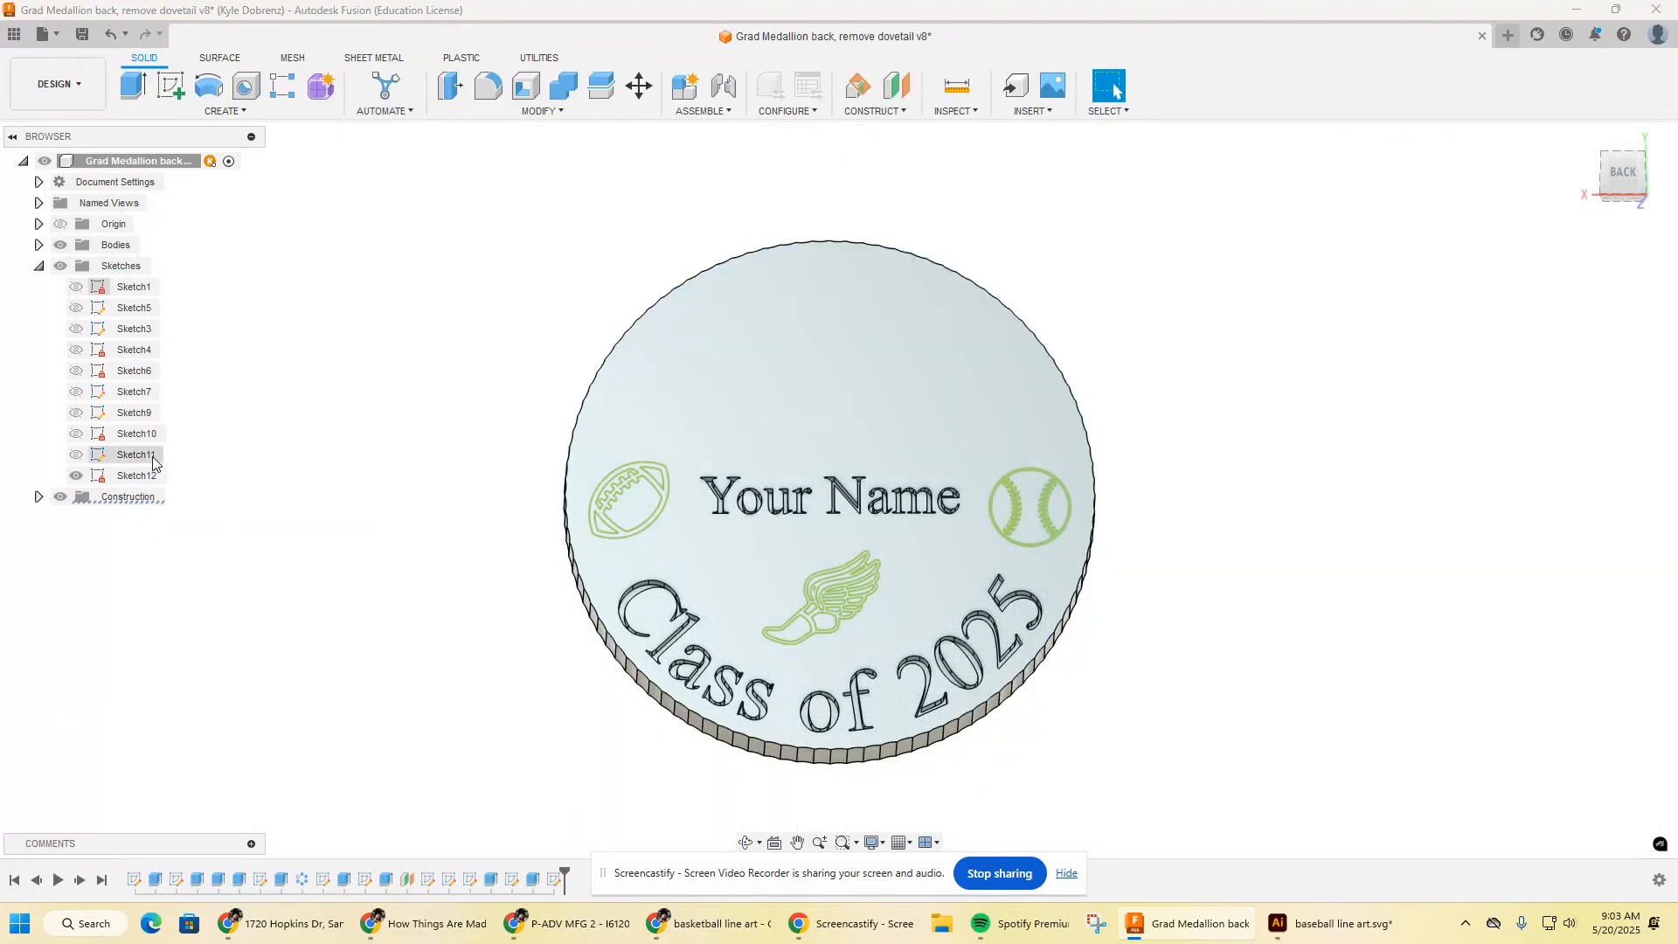
- Edit Sketch11 and open its "Your Name" text to review the text, font and height settings, accepting them as they are
right_click(153, 461)
click(201, 537)
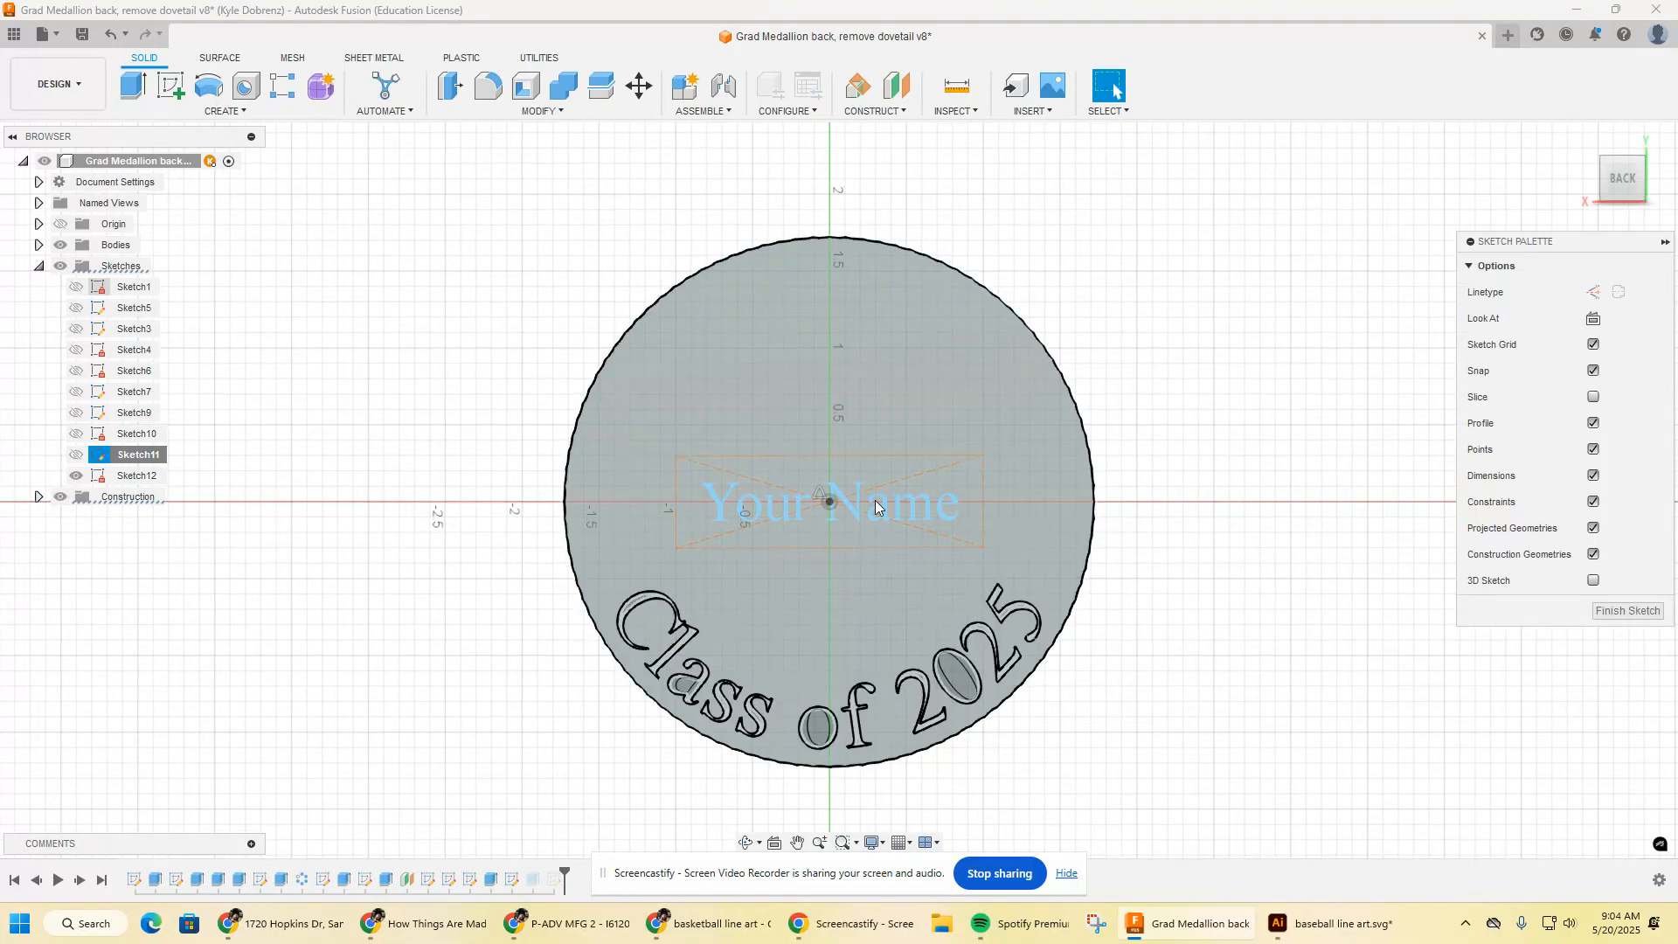
double_click(882, 510)
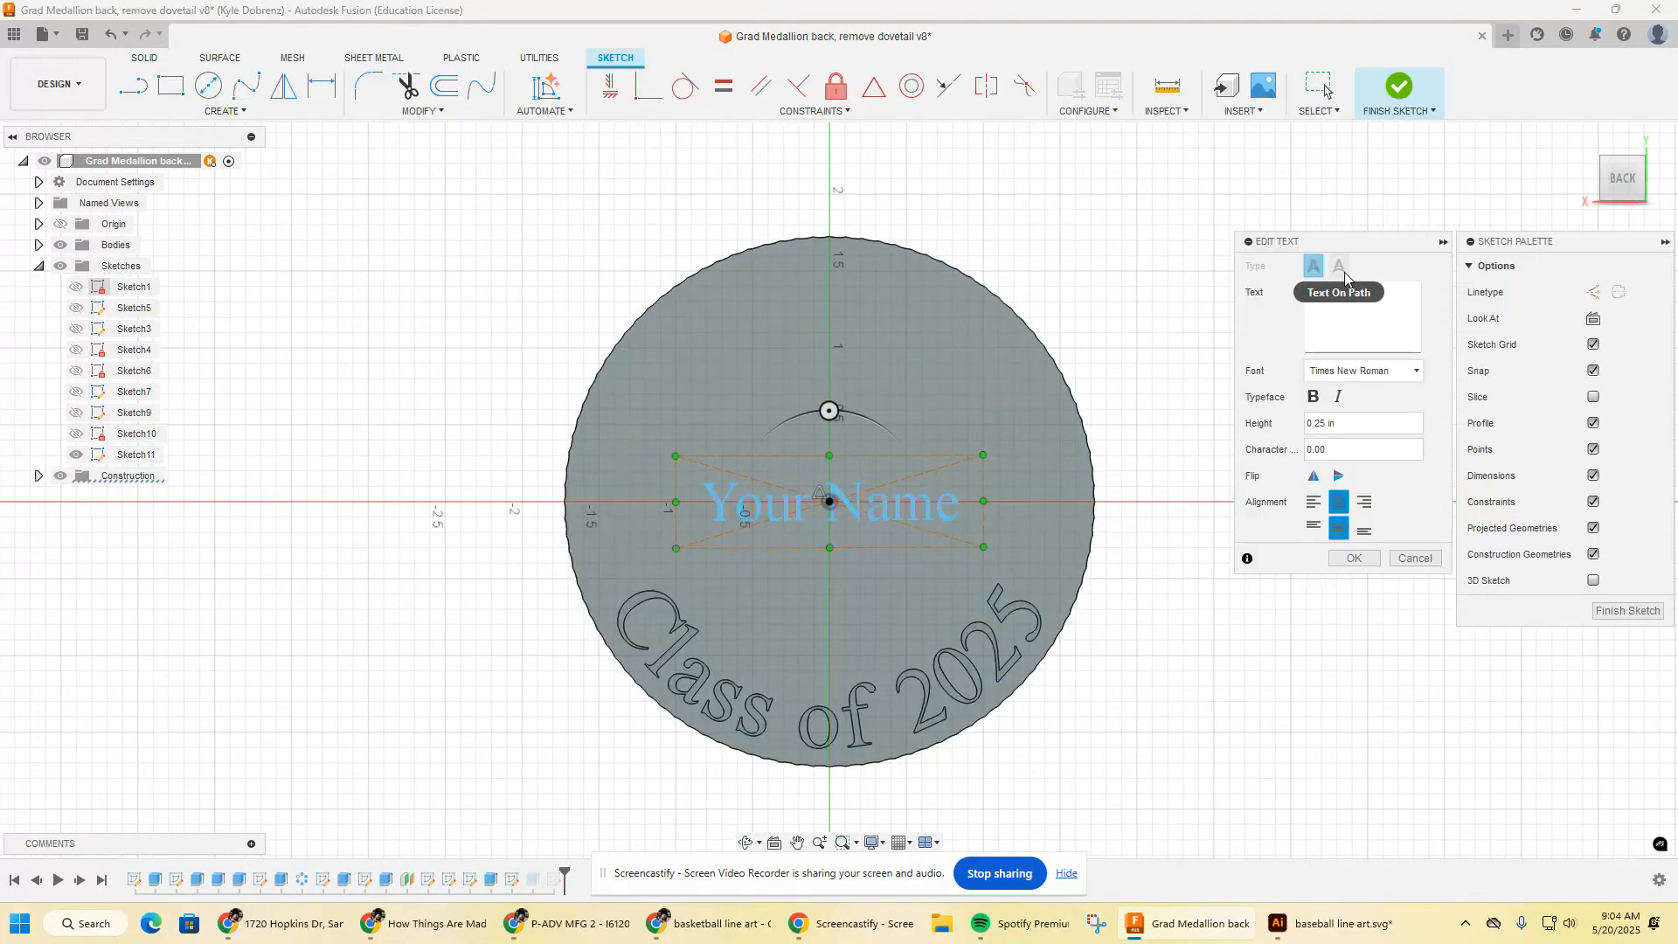
drag(1359, 295, 1315, 299)
scroll(875, 575, up, 2)
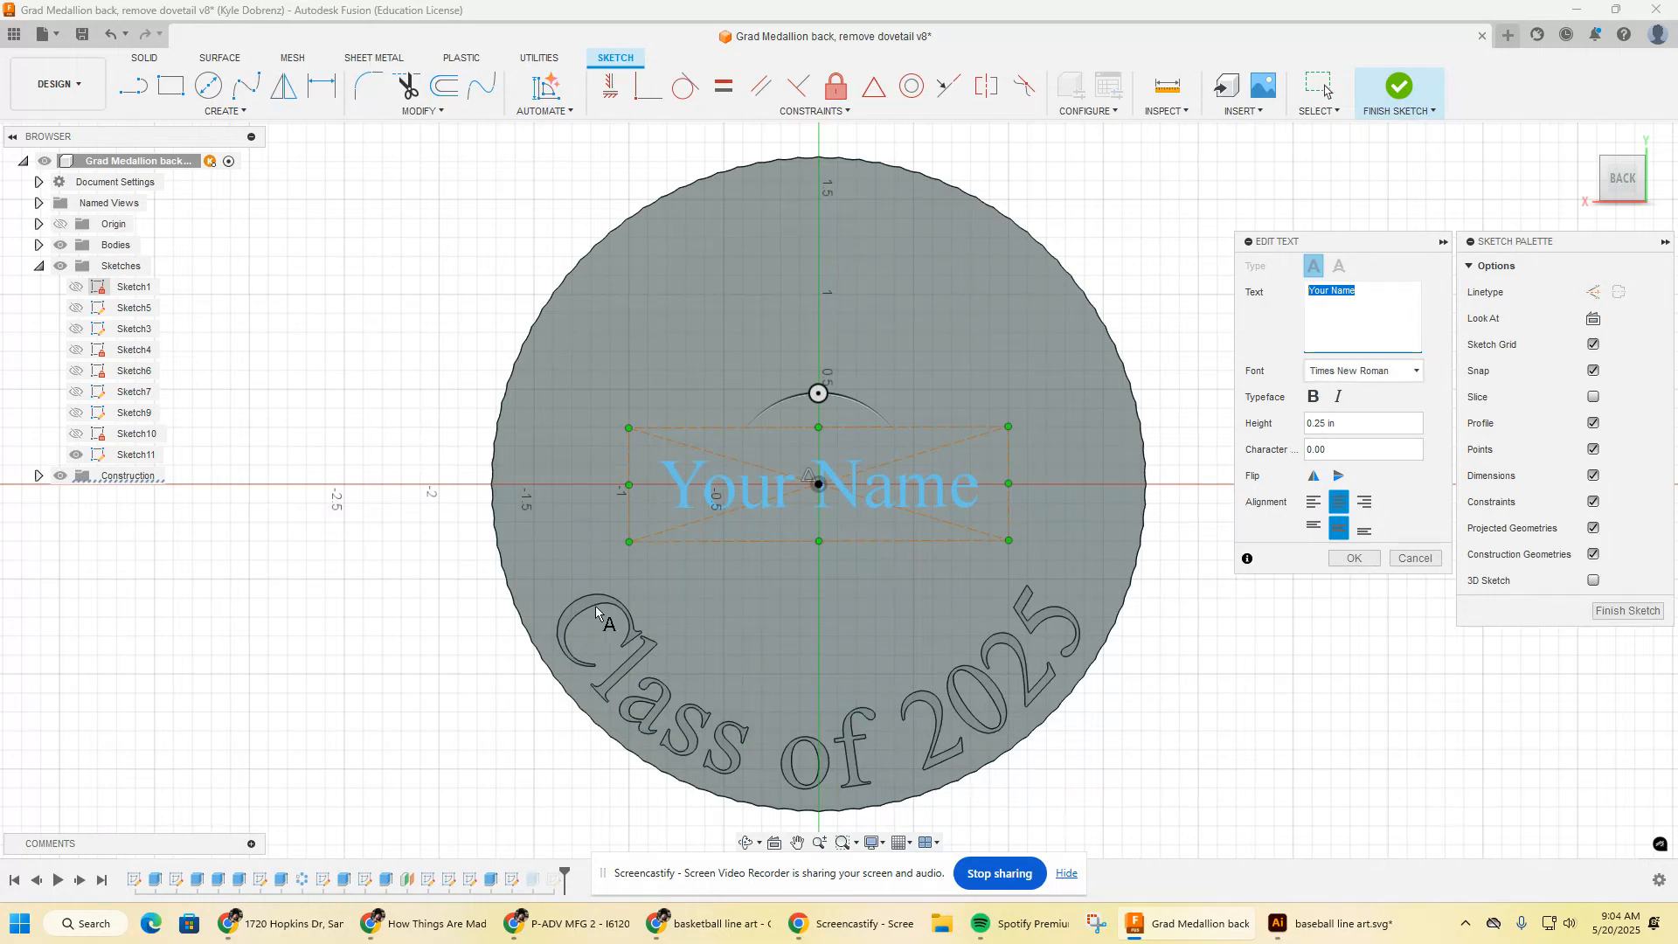
shift+middle_drag(944, 737, 869, 673)
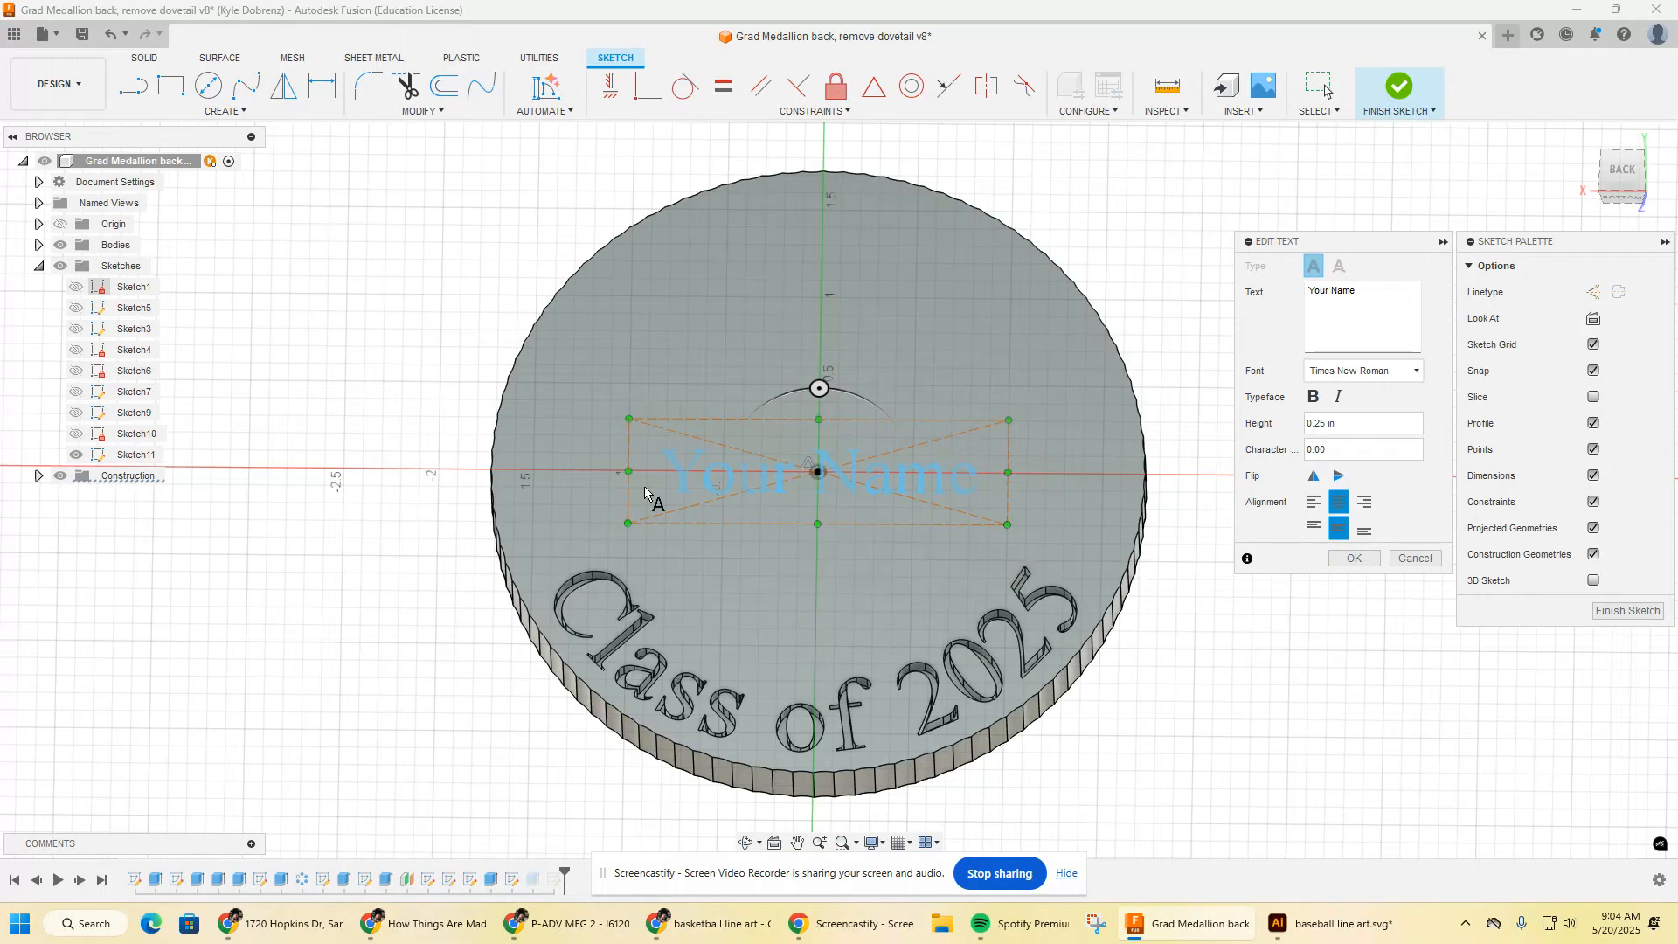
shift+middle_drag(935, 540, 935, 573)
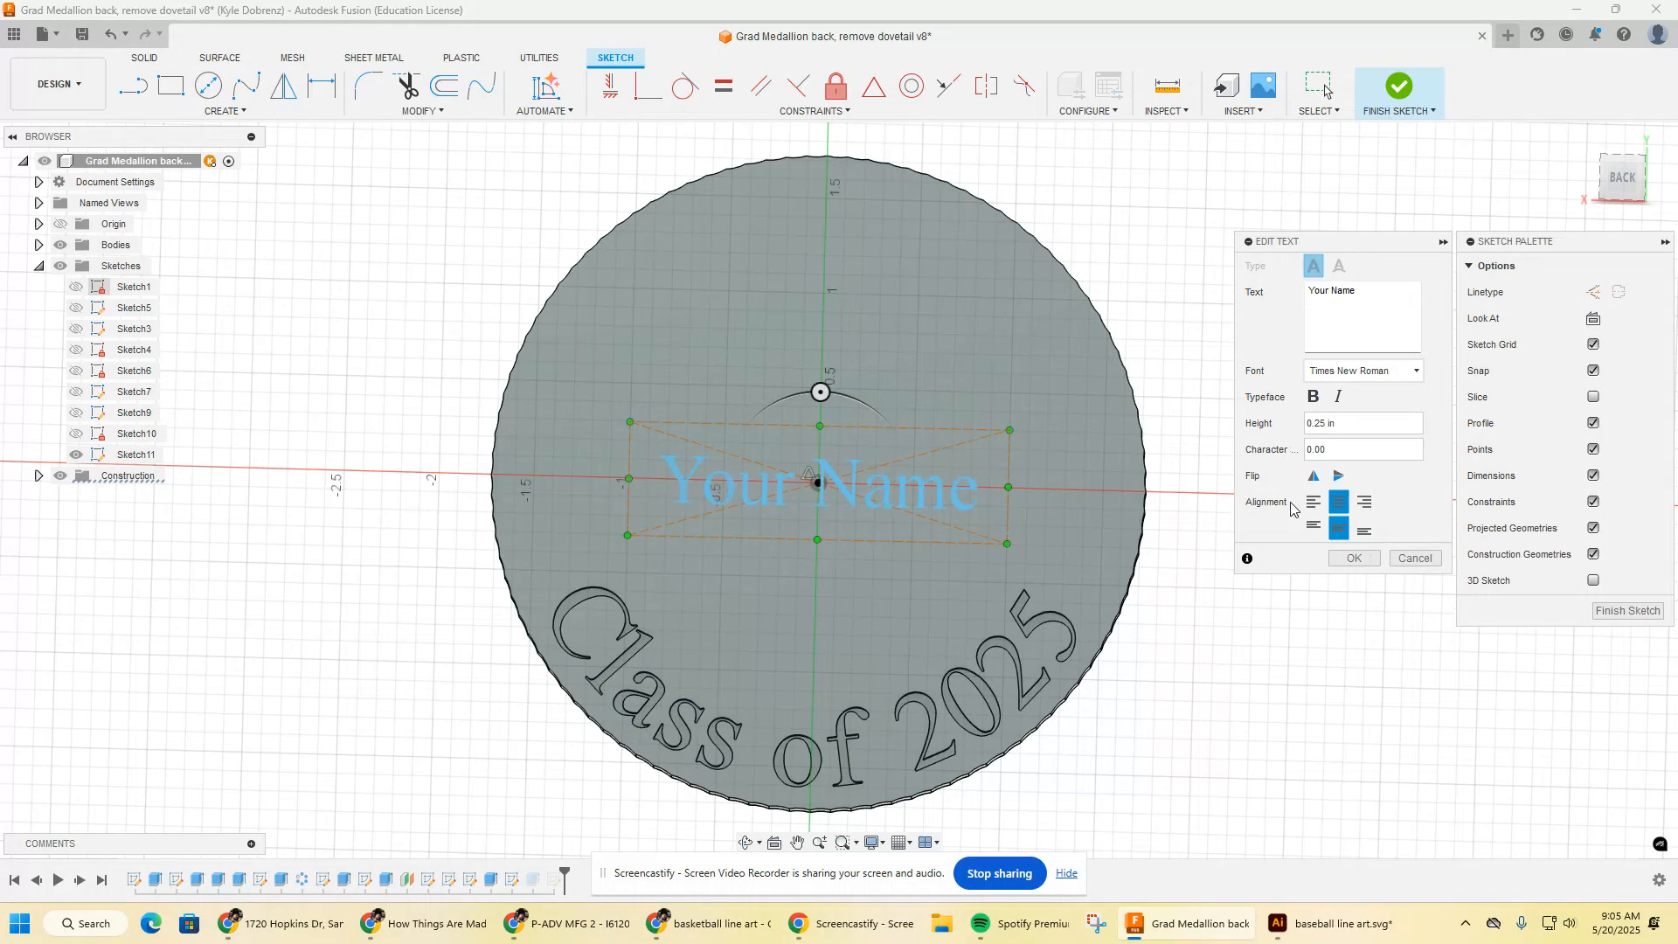
click(1353, 559)
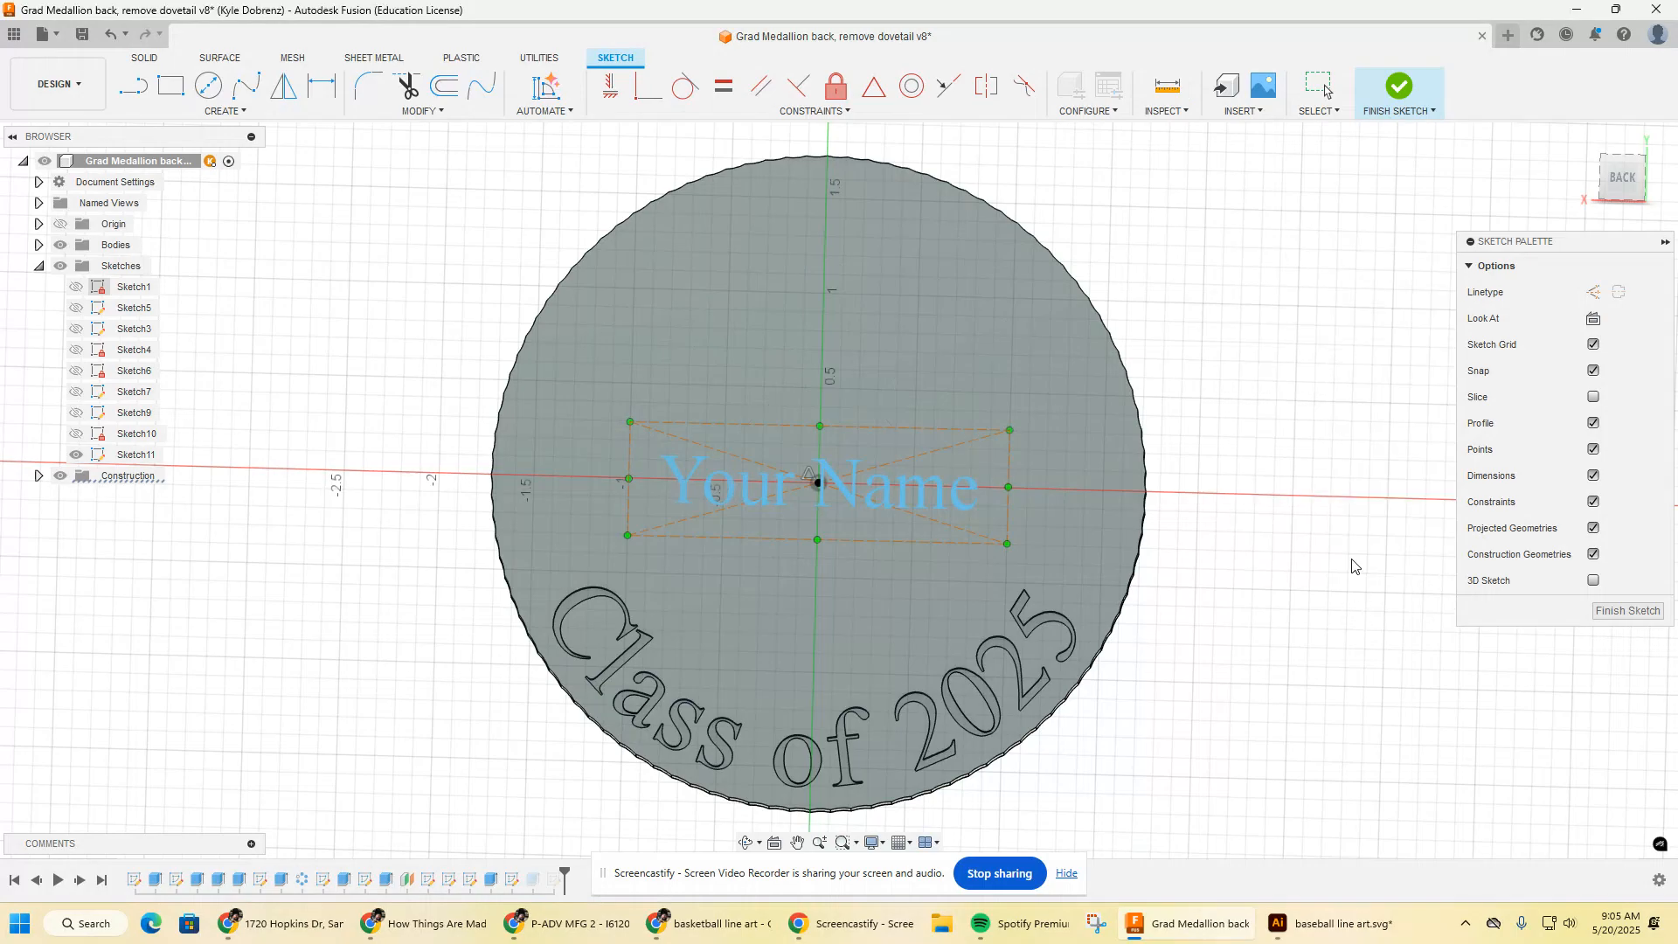
- Show Sketch7 to compare the glue feature grid with the name text, and finish editing Sketch11
click(73, 409)
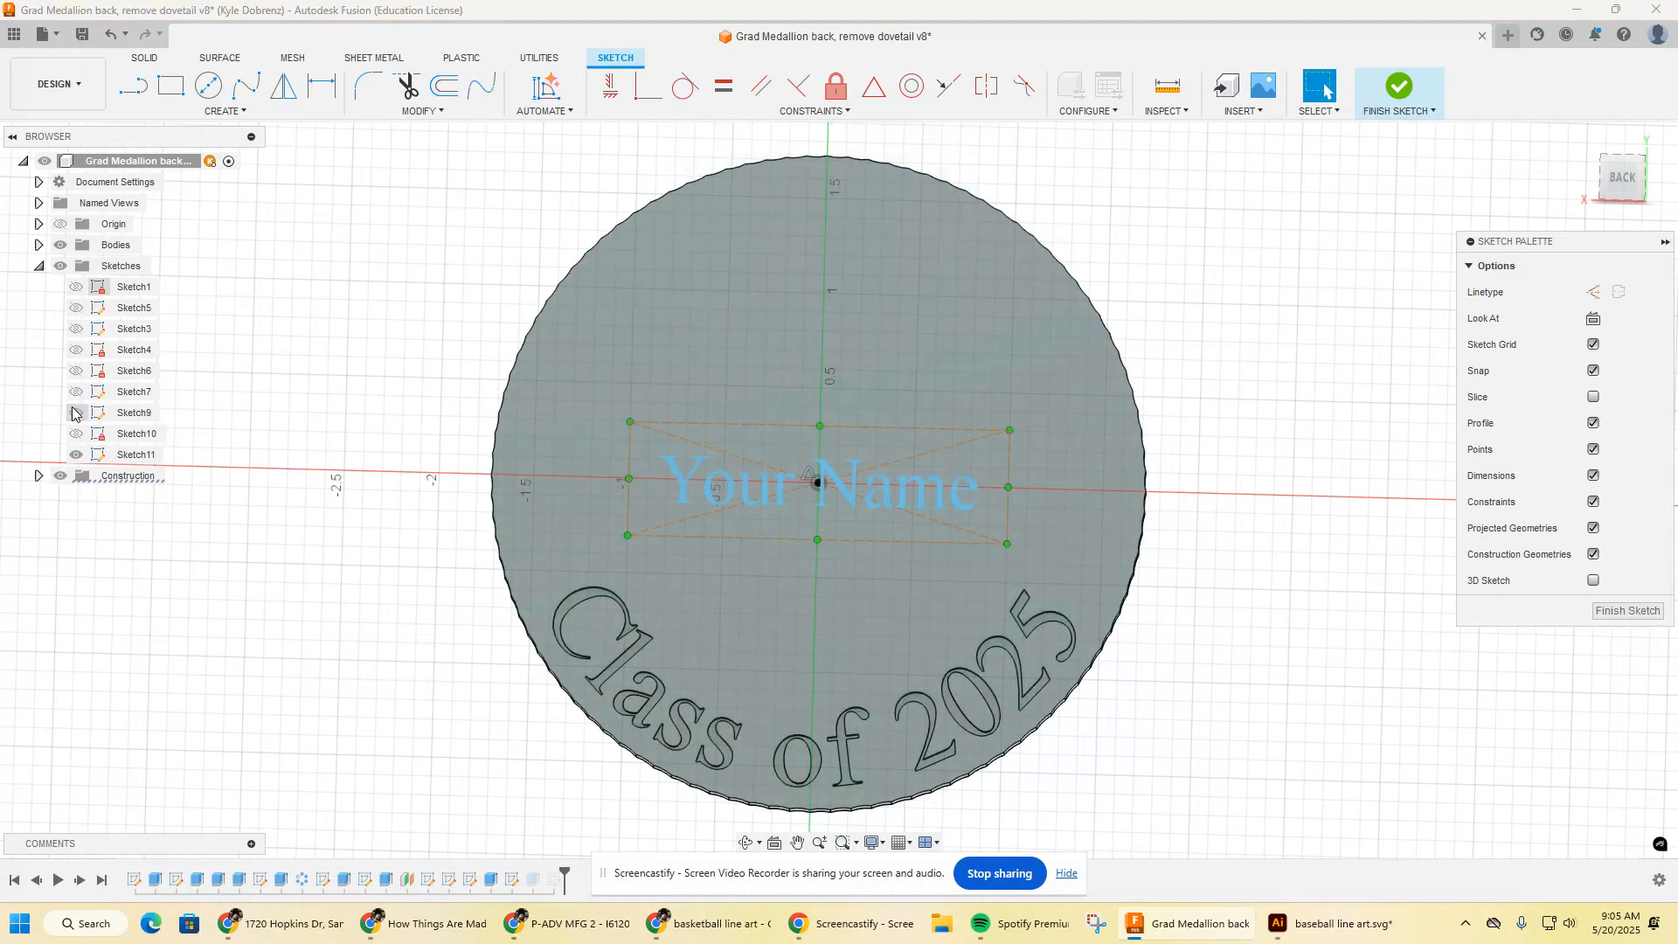
click(76, 392)
shift+middle_drag(879, 270, 888, 311)
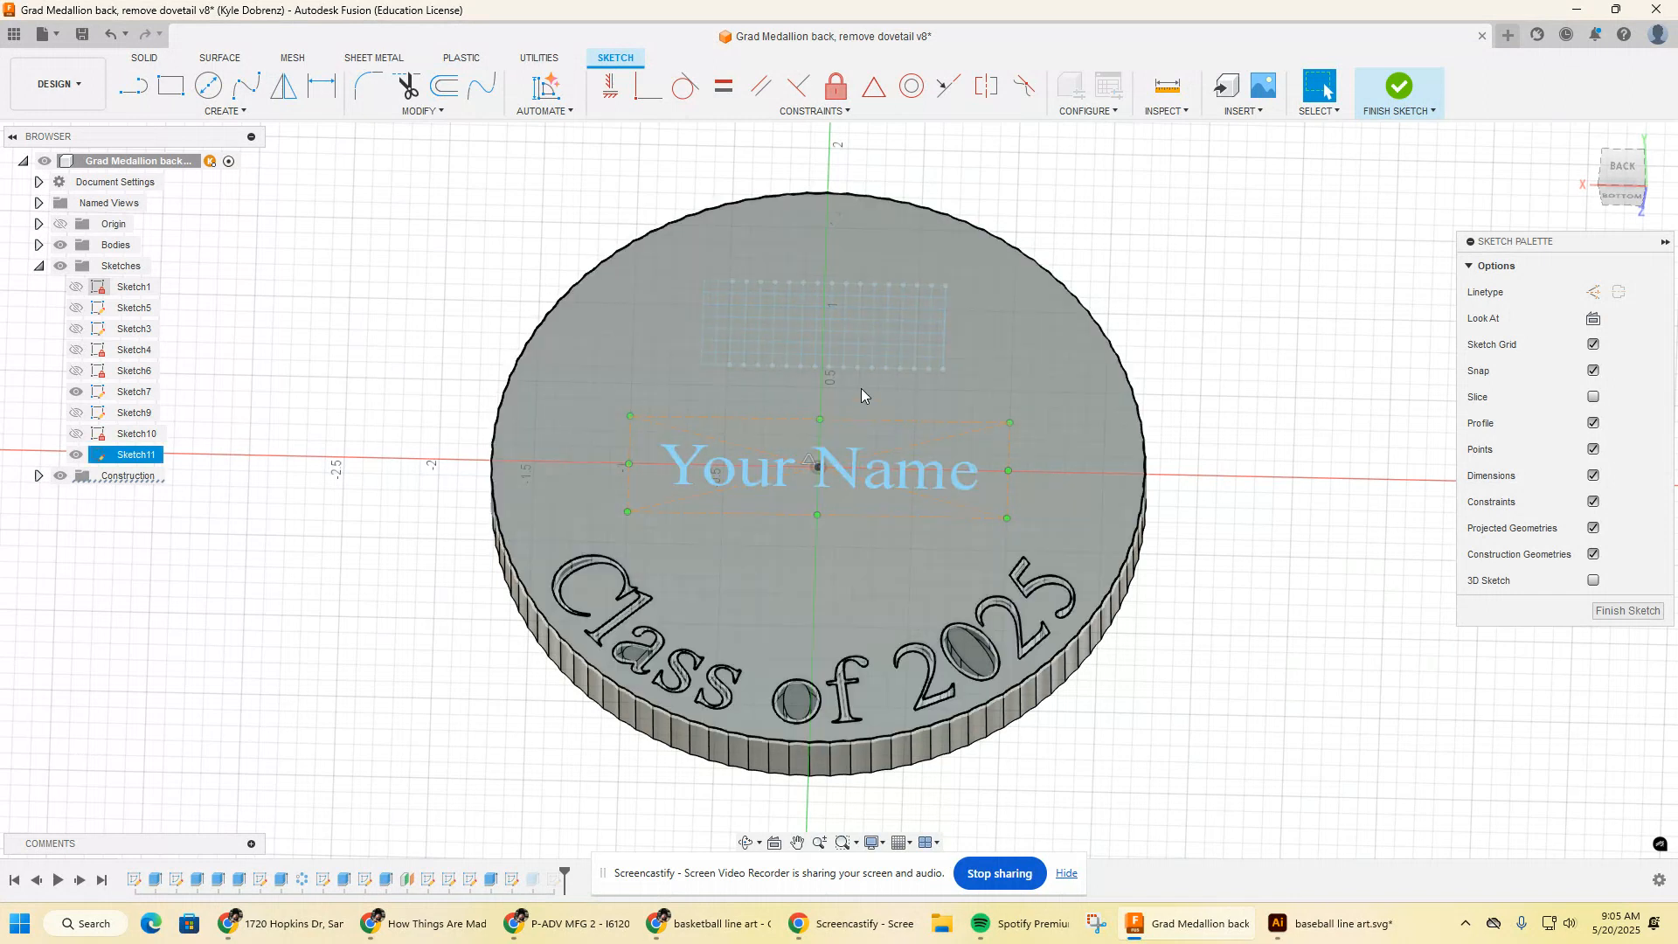
shift+middle_drag(881, 481, 832, 402)
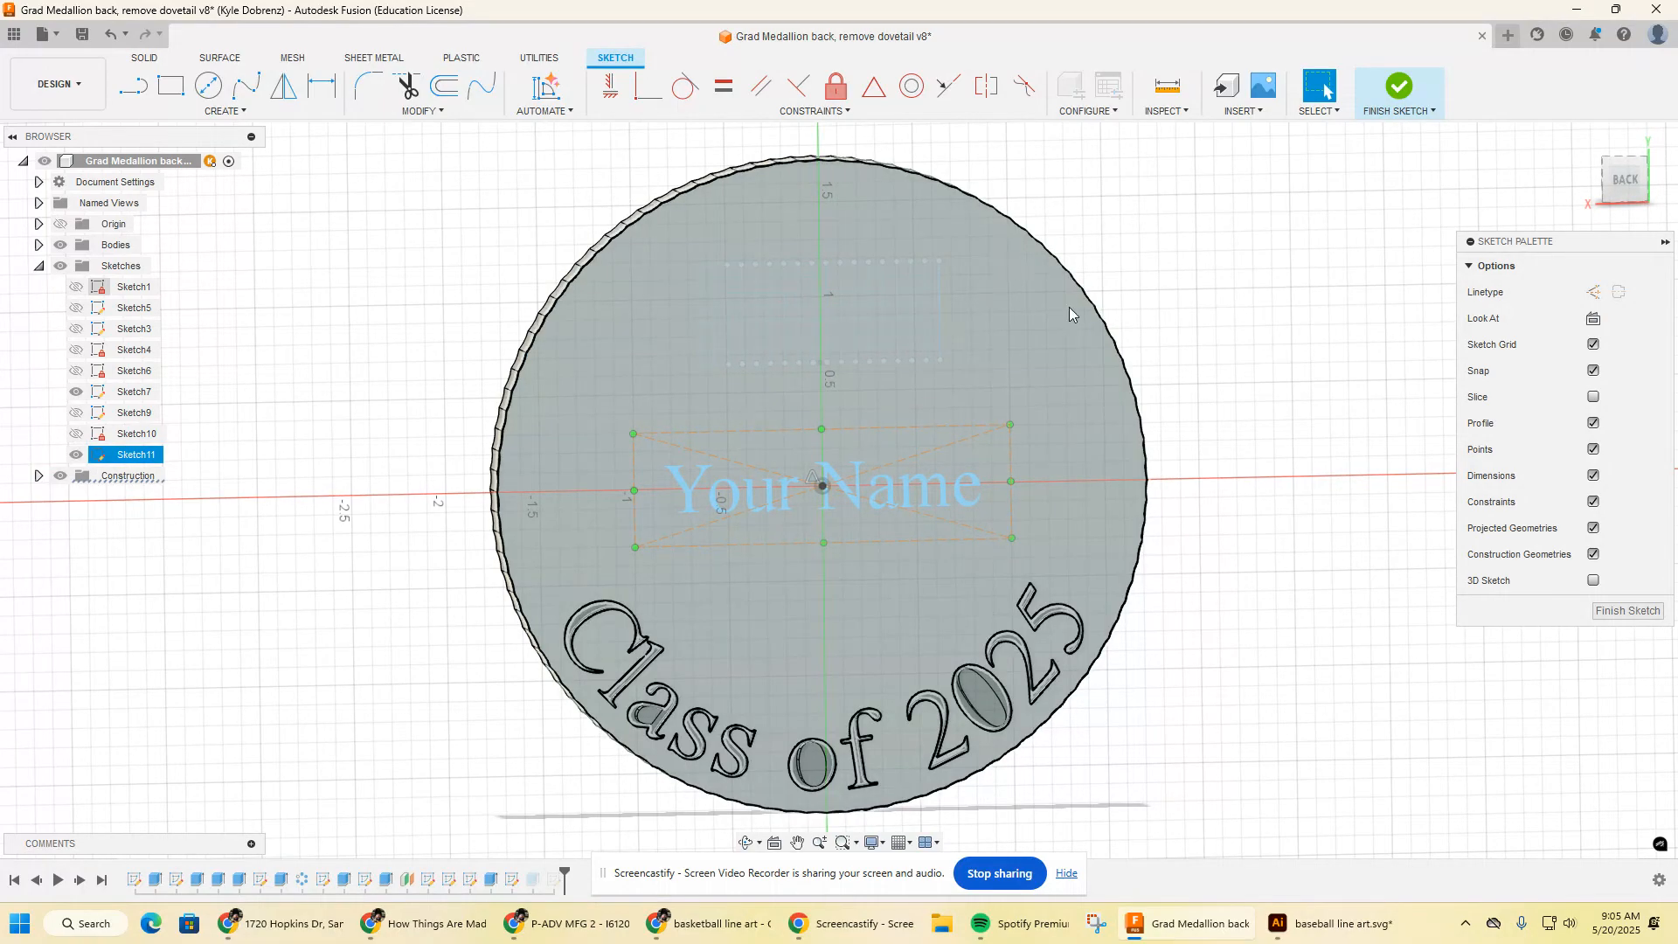
shift+middle_drag(682, 552, 688, 482)
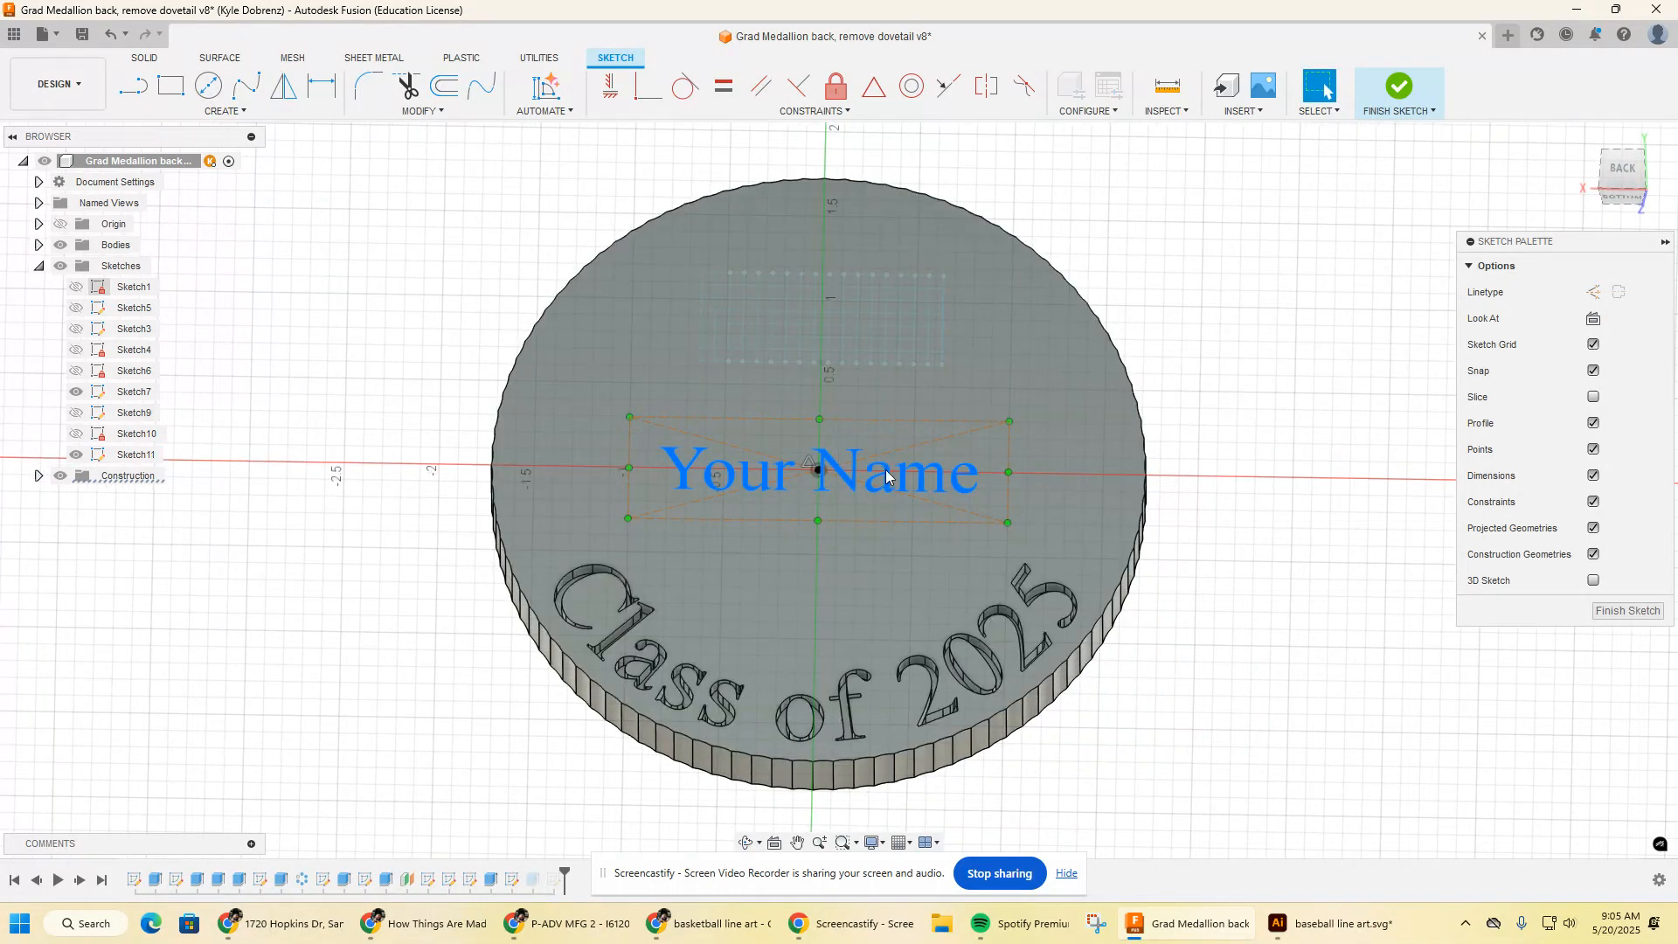
click(1400, 87)
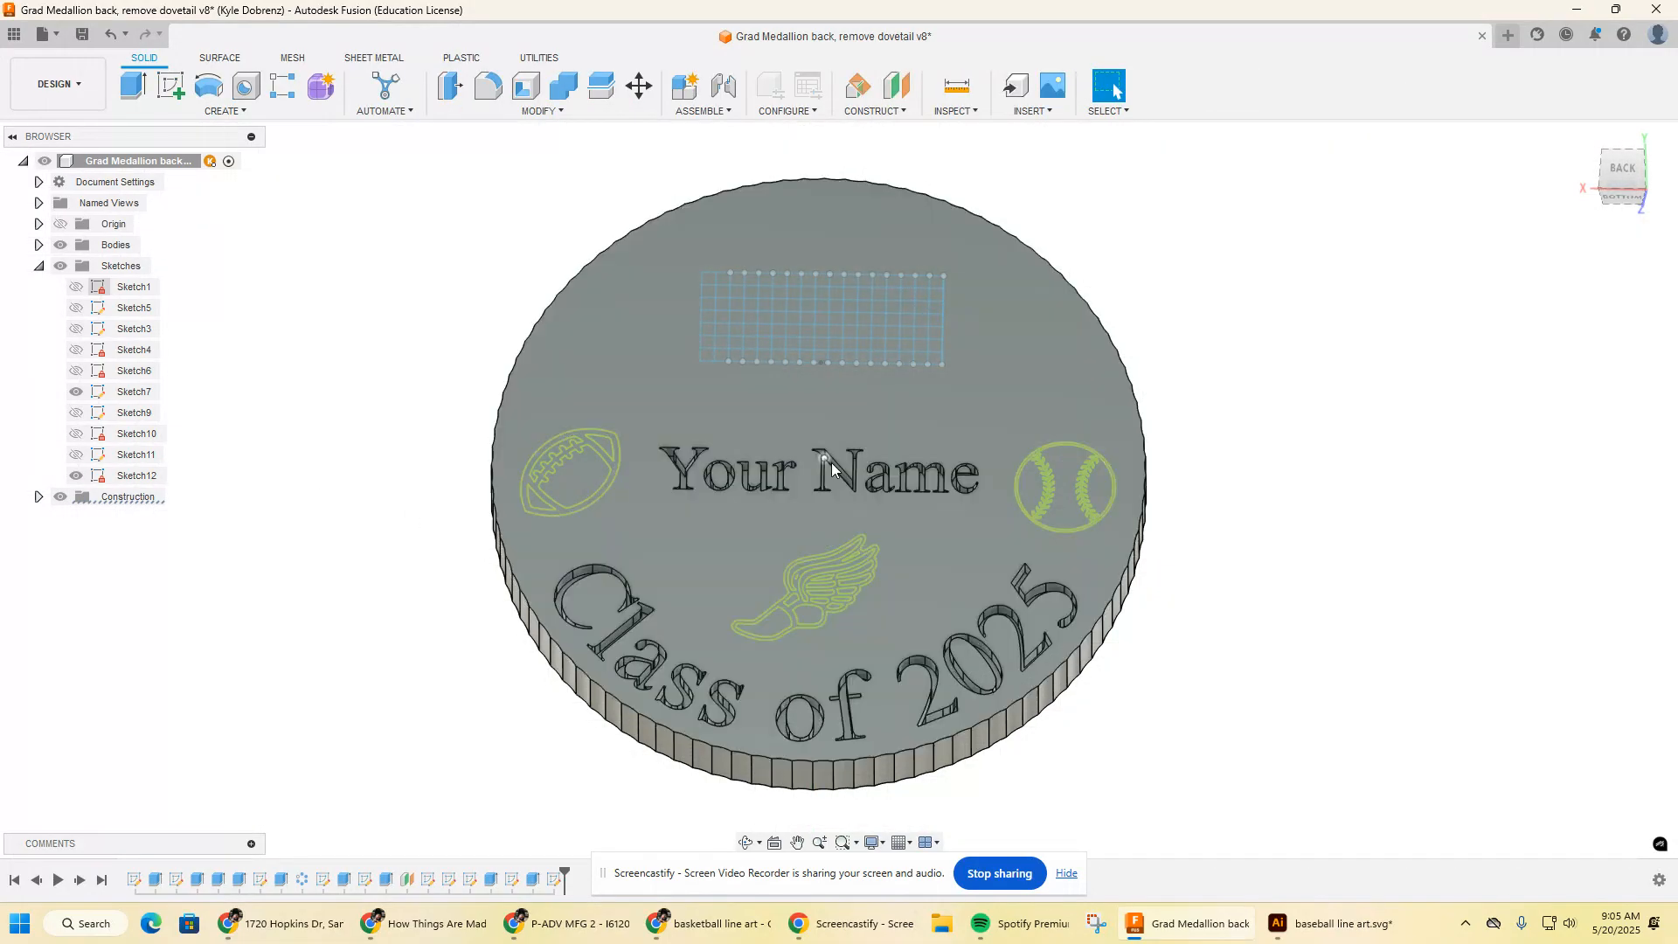
- Select the extrusion that cuts the "Your Name" text and examine the engraved letters
click(800, 511)
click(574, 758)
click(531, 881)
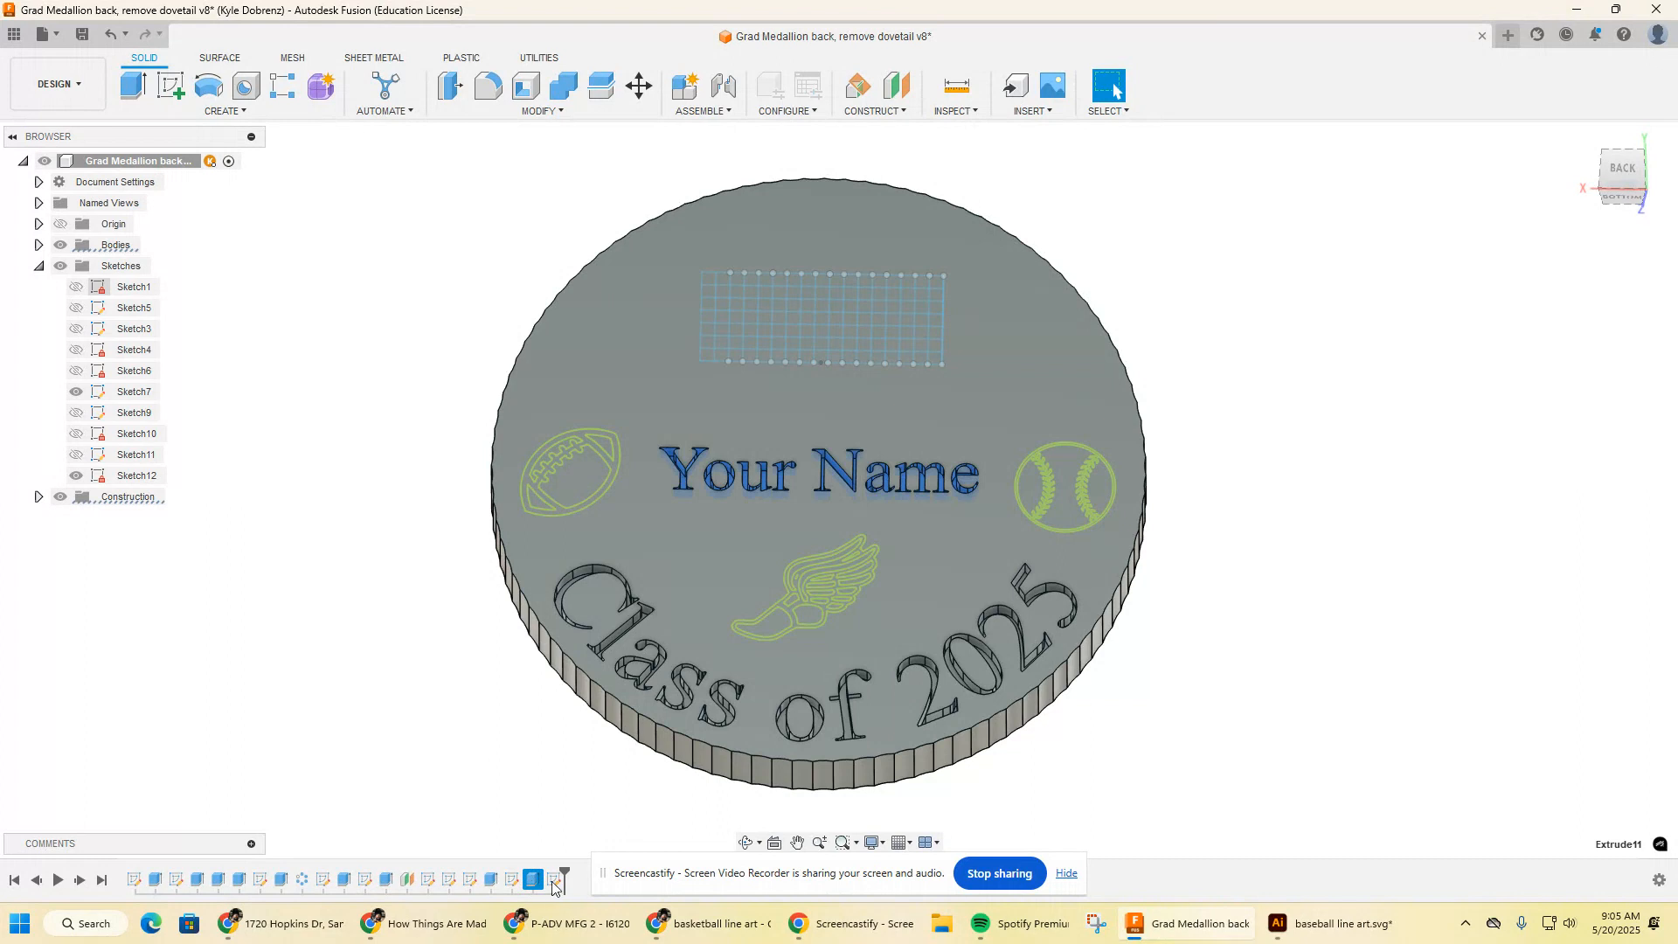
shift+middle_drag(828, 491, 835, 479)
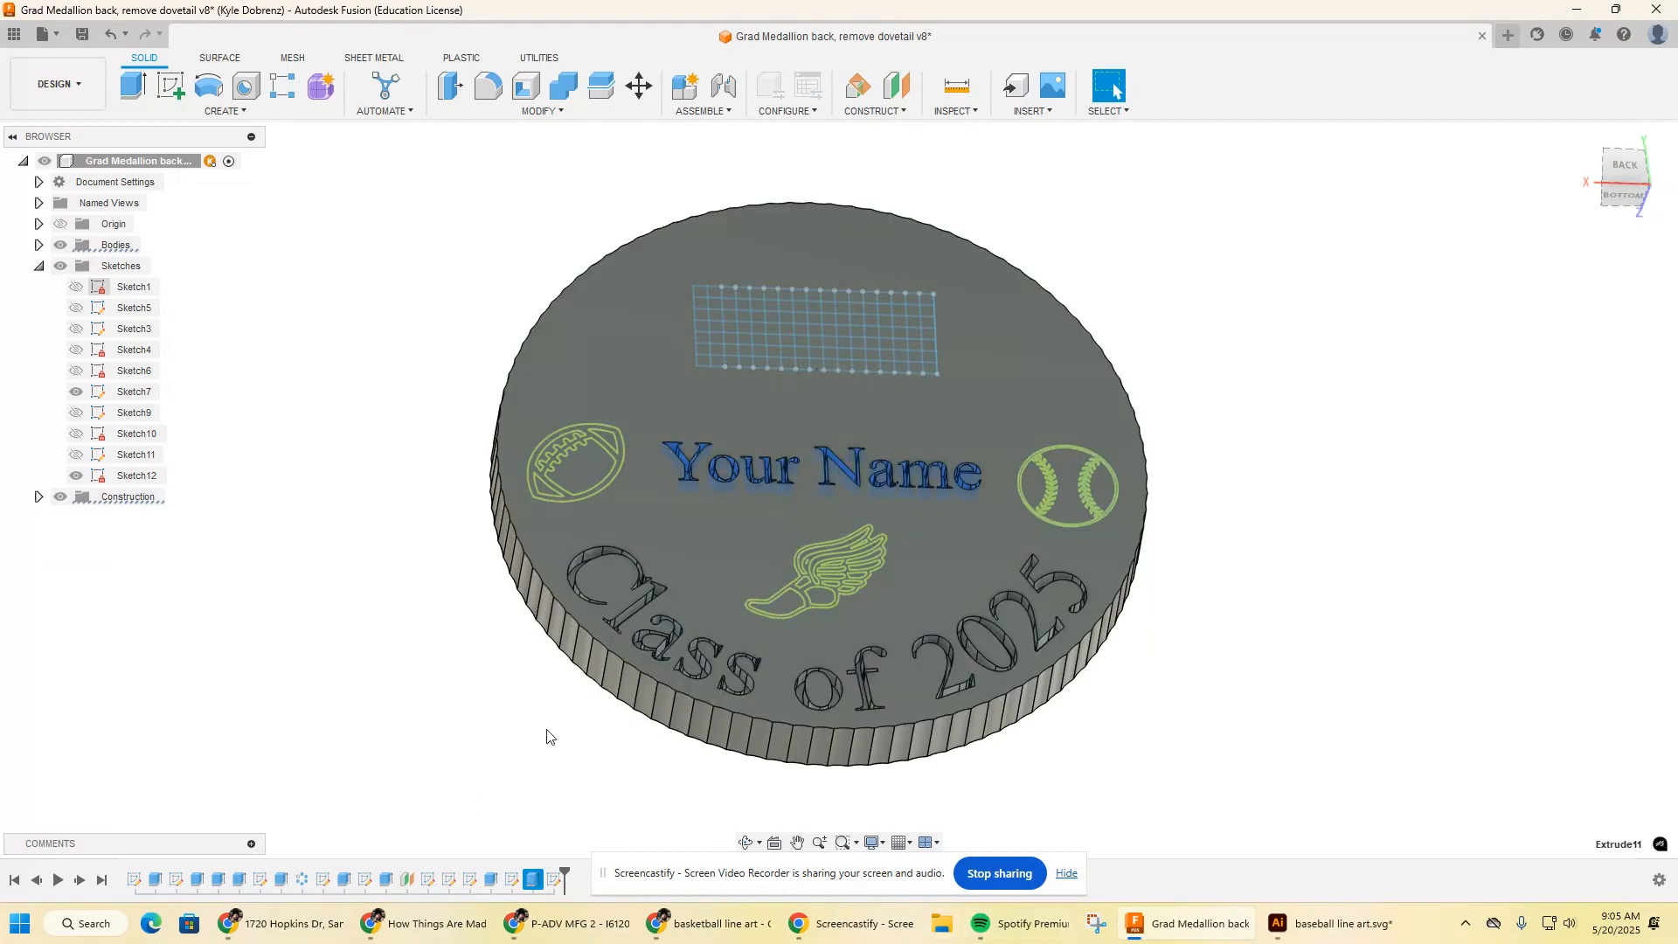
shift+middle_drag(451, 527, 452, 533)
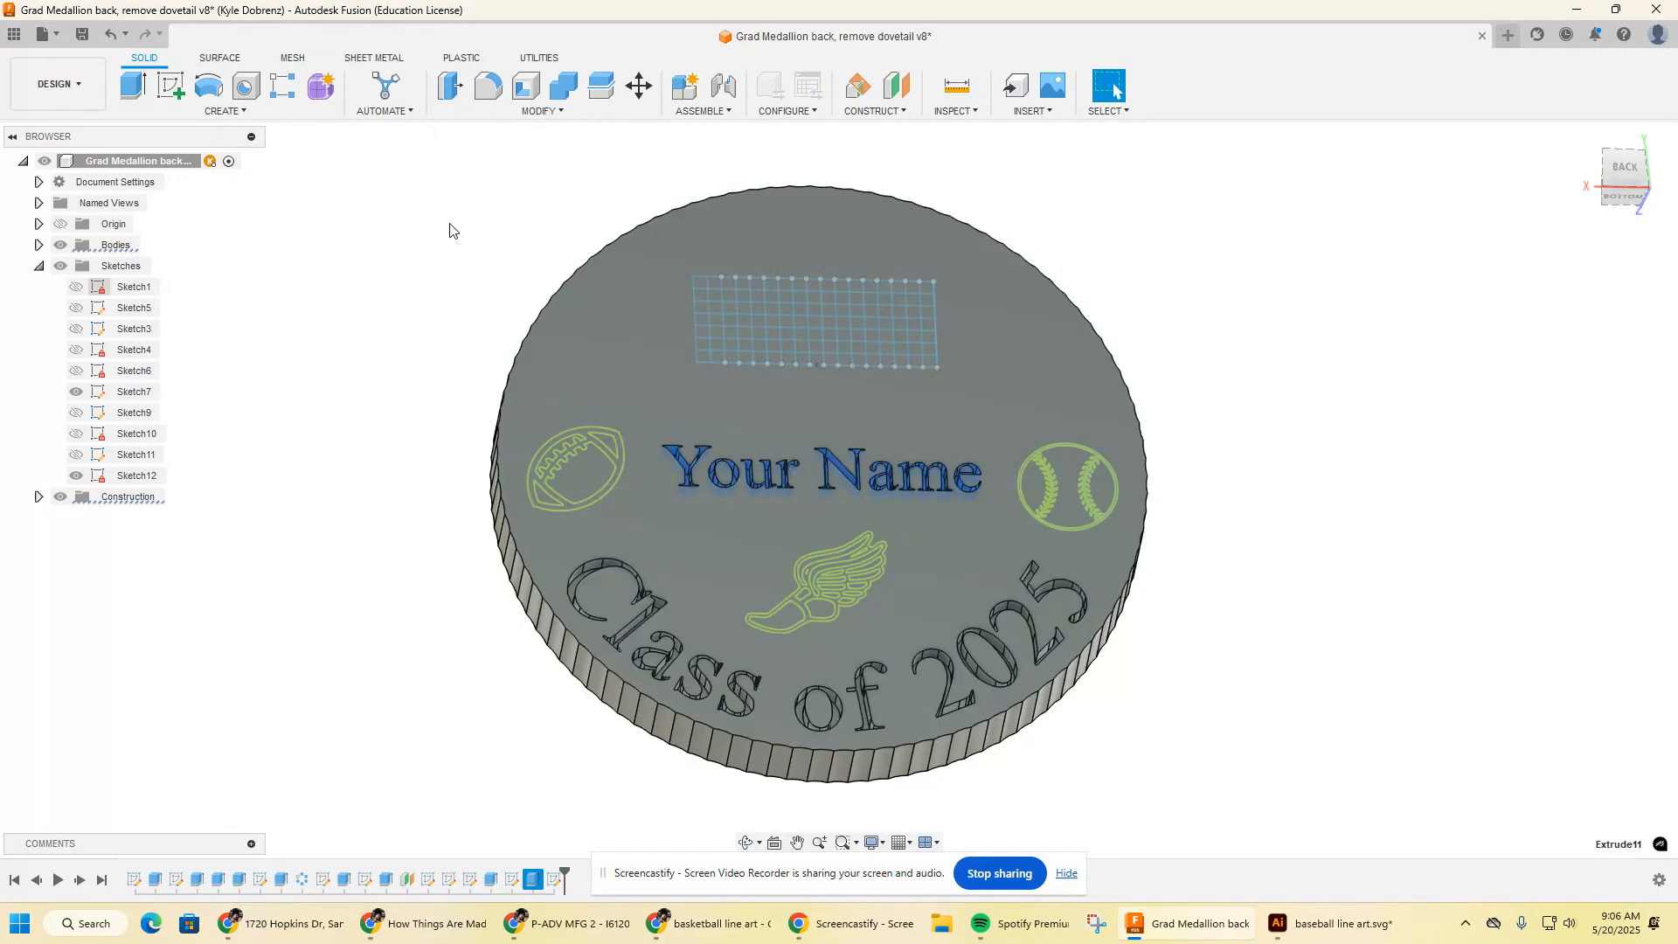
- Open Sketch12 for editing and examine the football, winged shoe and baseball line art around the name
click(119, 478)
click(121, 479)
double_click(119, 478)
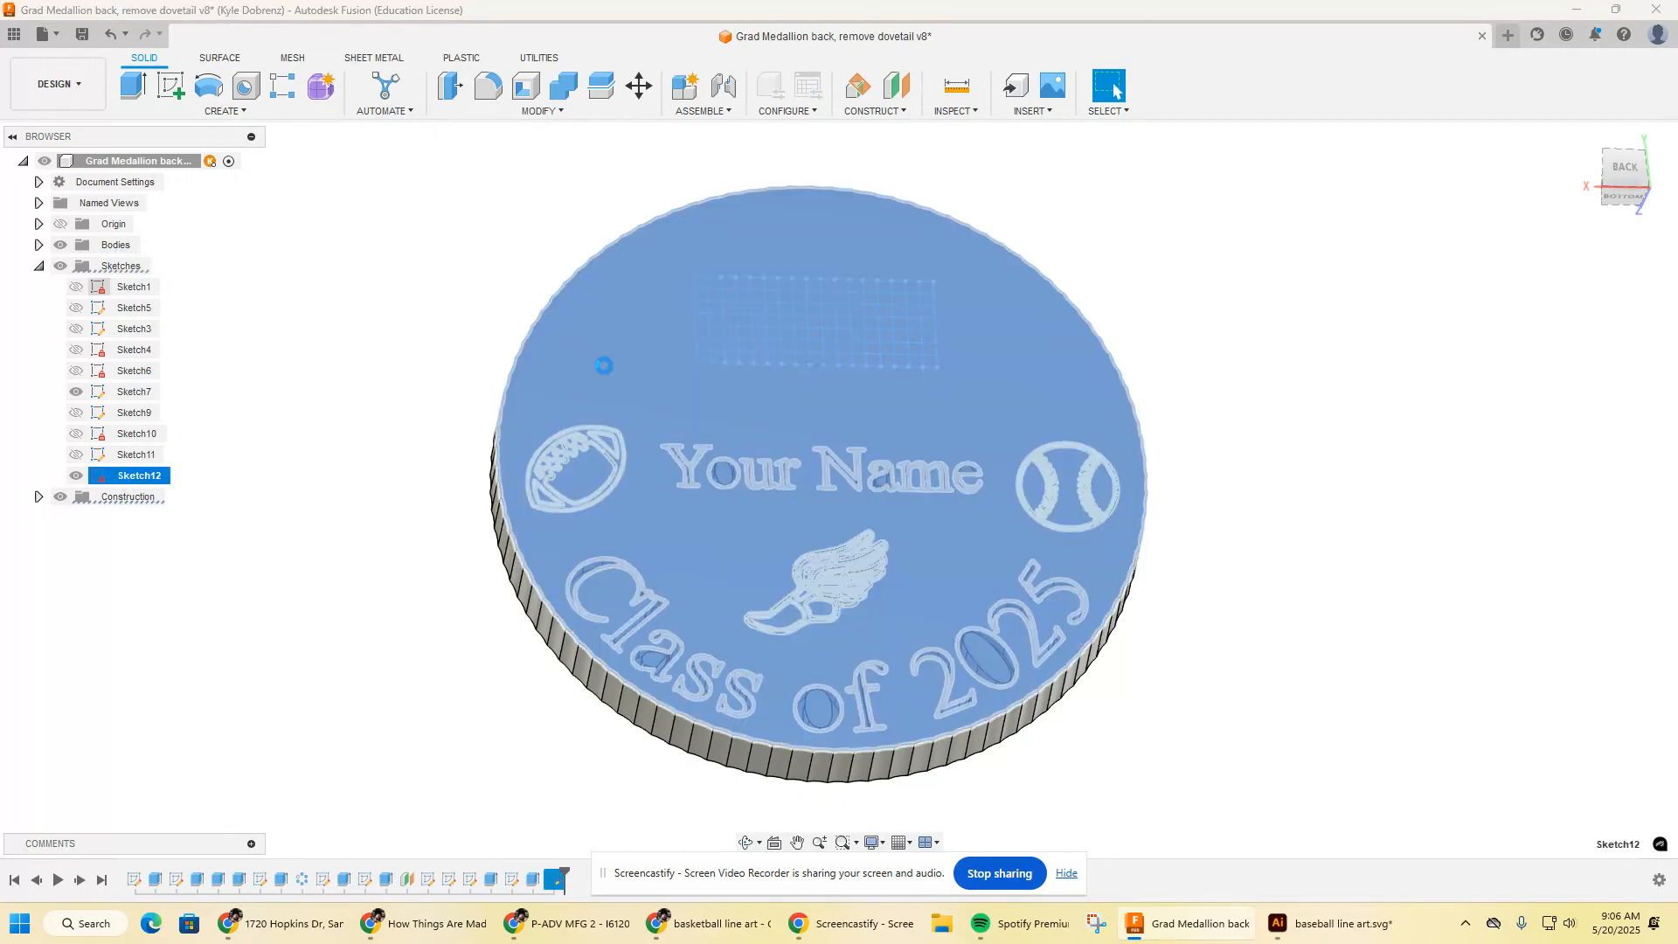
shift+middle_drag(851, 464, 849, 410)
scroll(805, 428, up, 3)
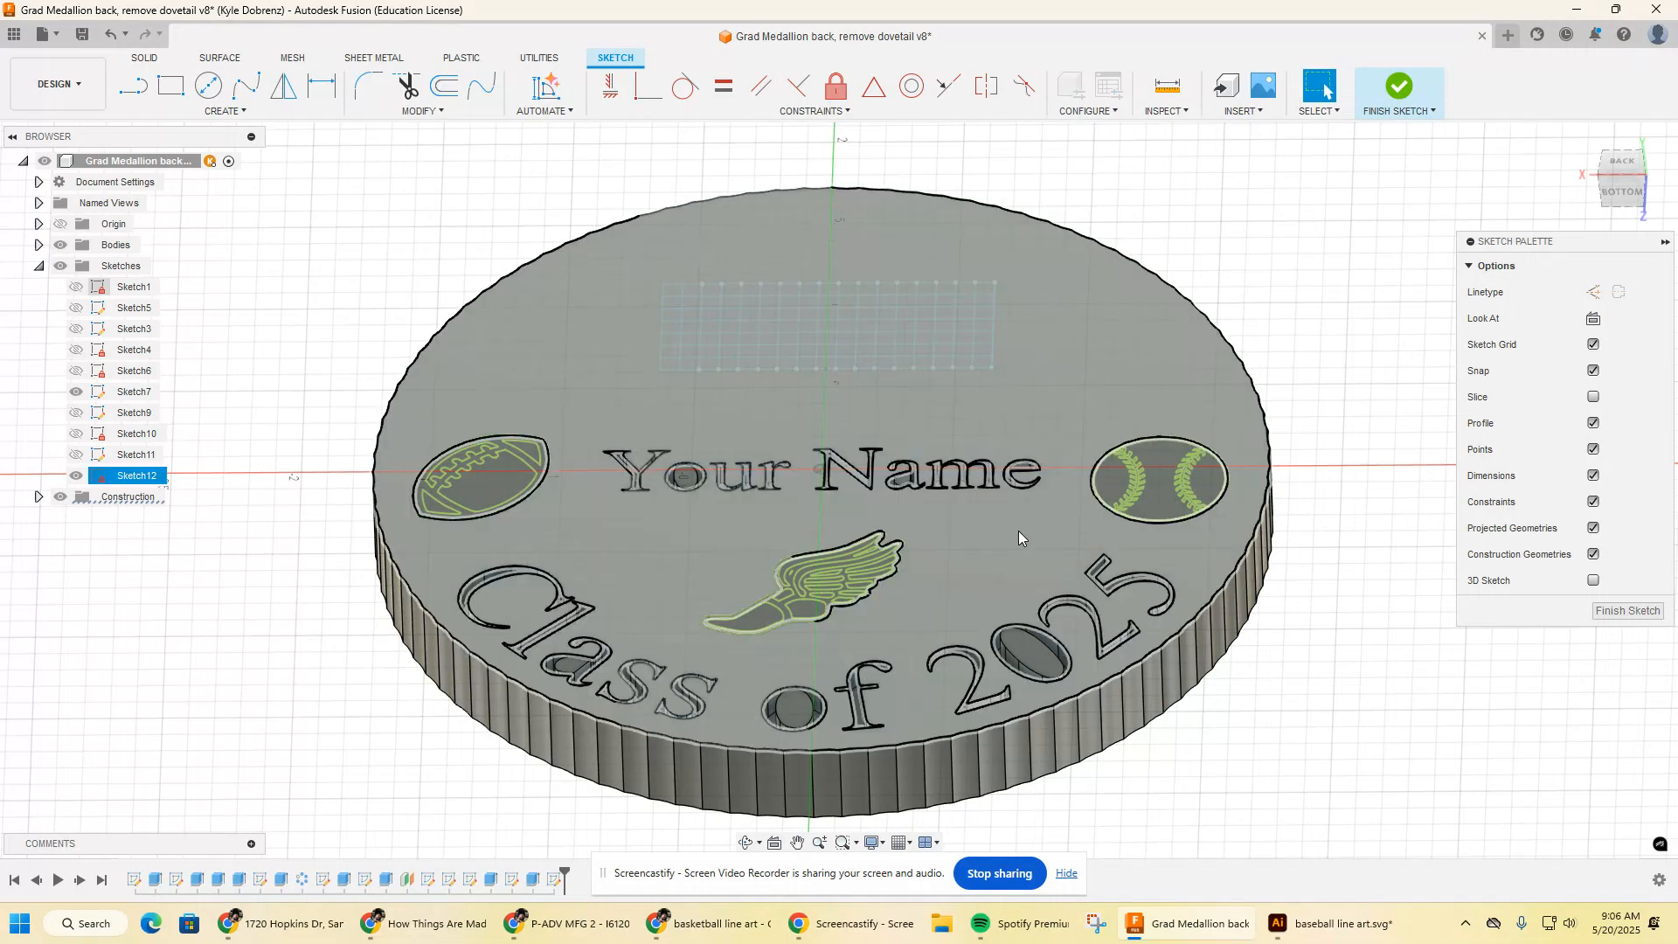
shift+middle_drag(632, 542, 726, 500)
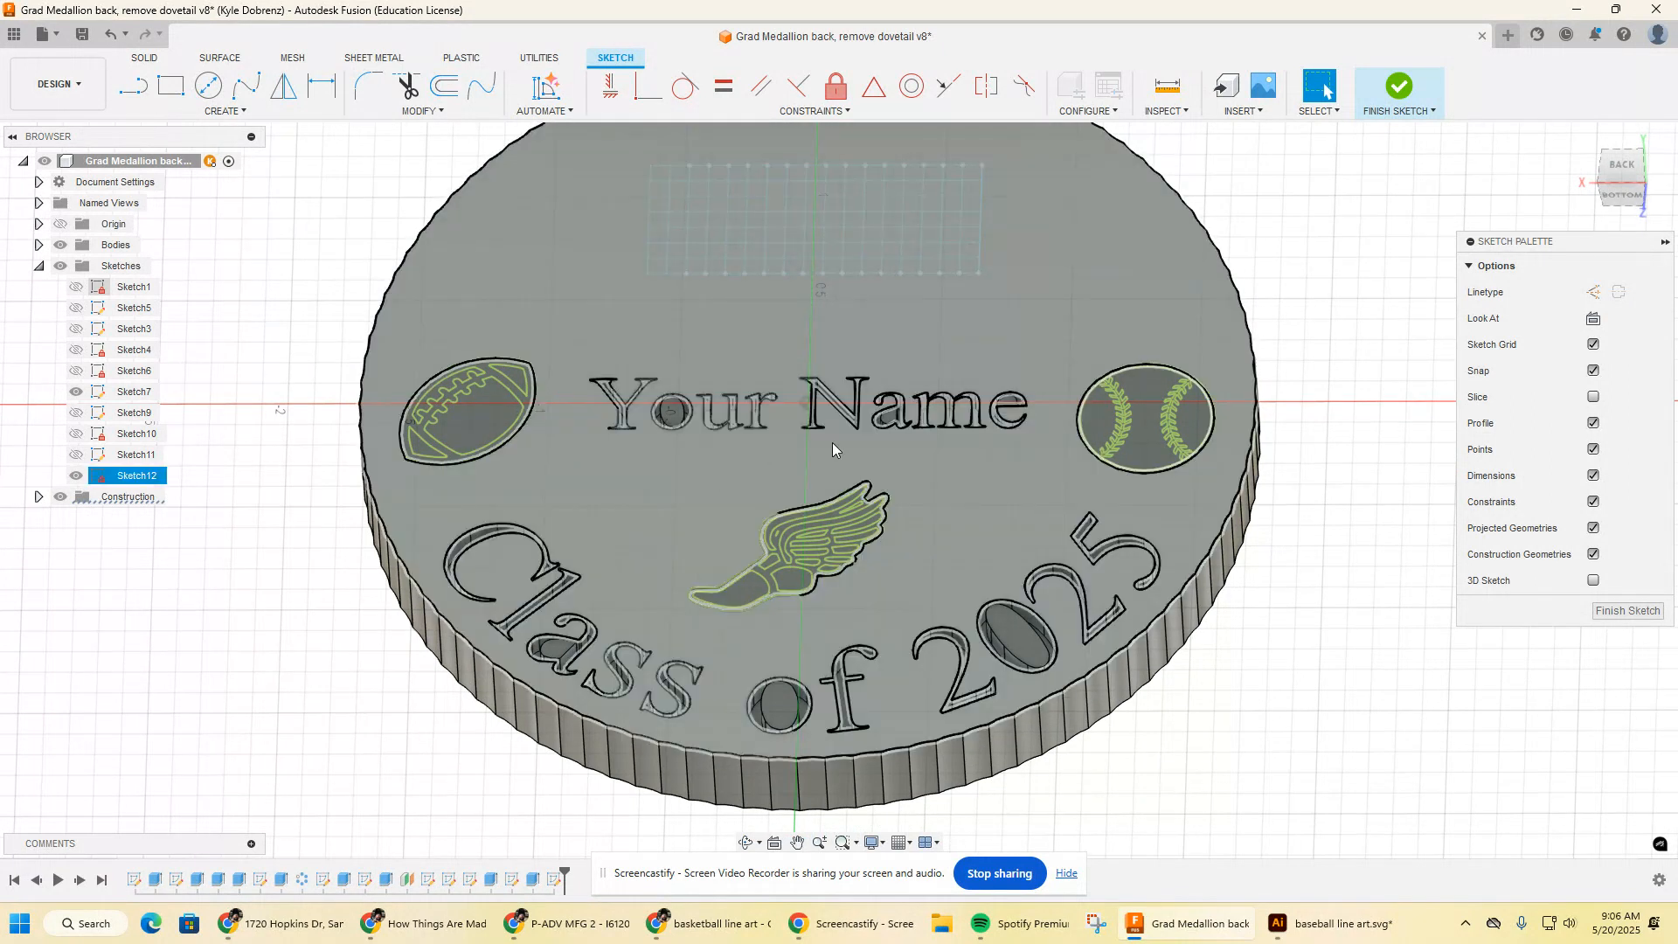
scroll(460, 415, up, 4)
scroll(464, 418, up, 2)
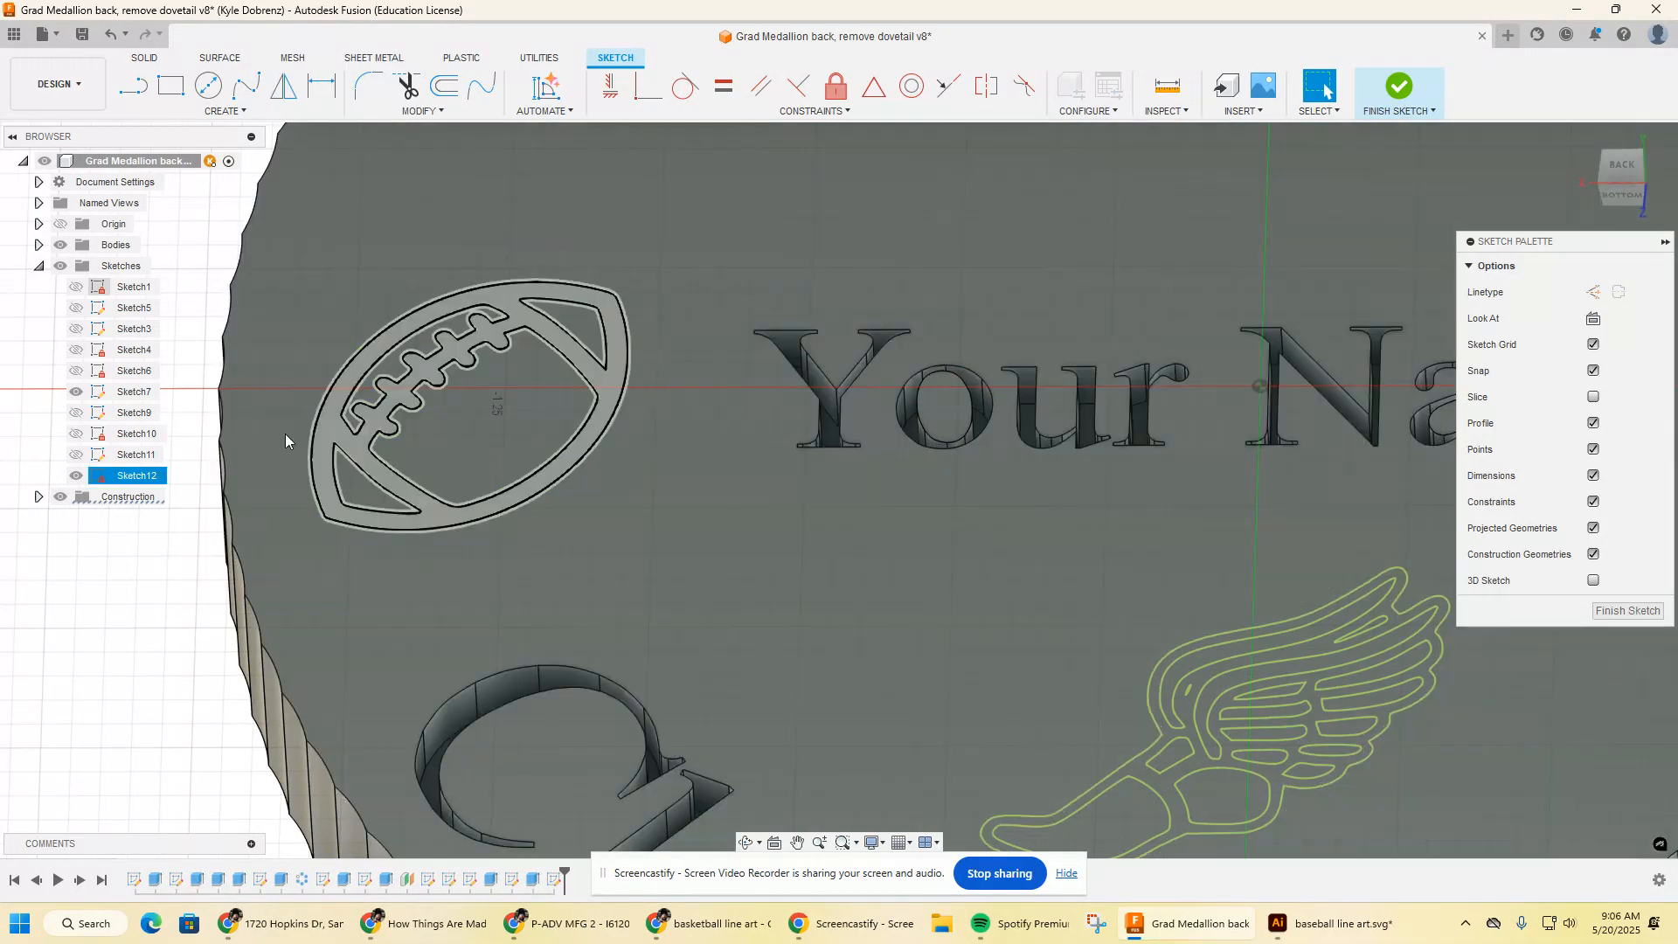
scroll(600, 499, down, 2)
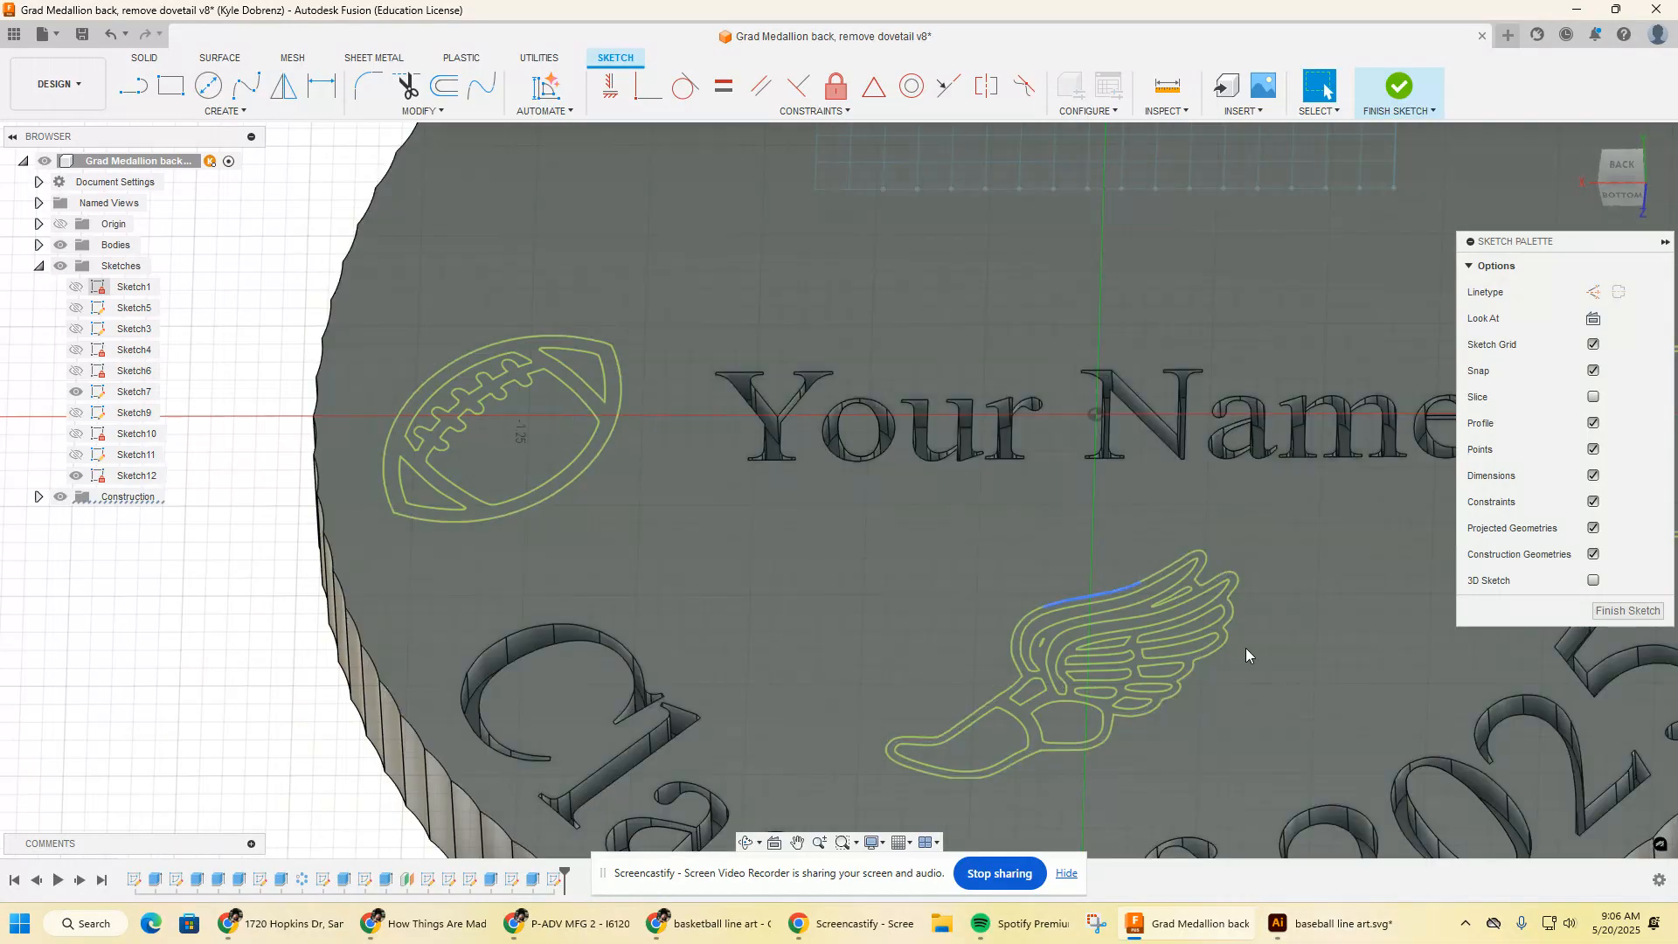
scroll(1078, 524, down, 3)
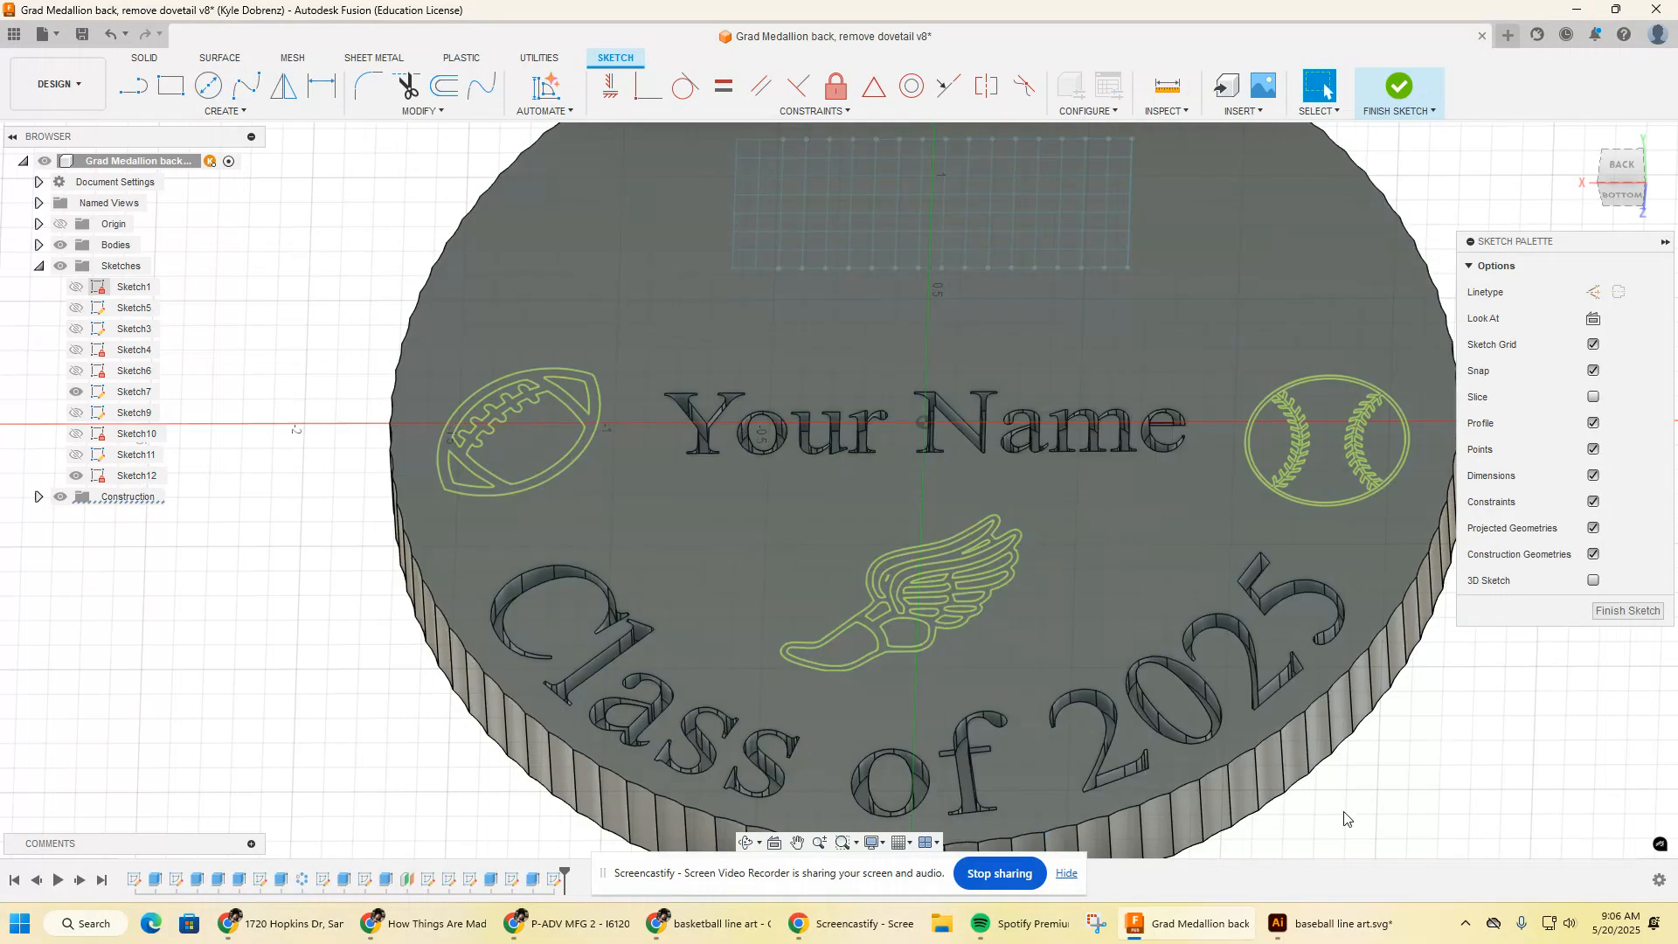
- Switch to Illustrator and look over the basketball line art image results in Chrome, leaving the search unchanged
click(1324, 935)
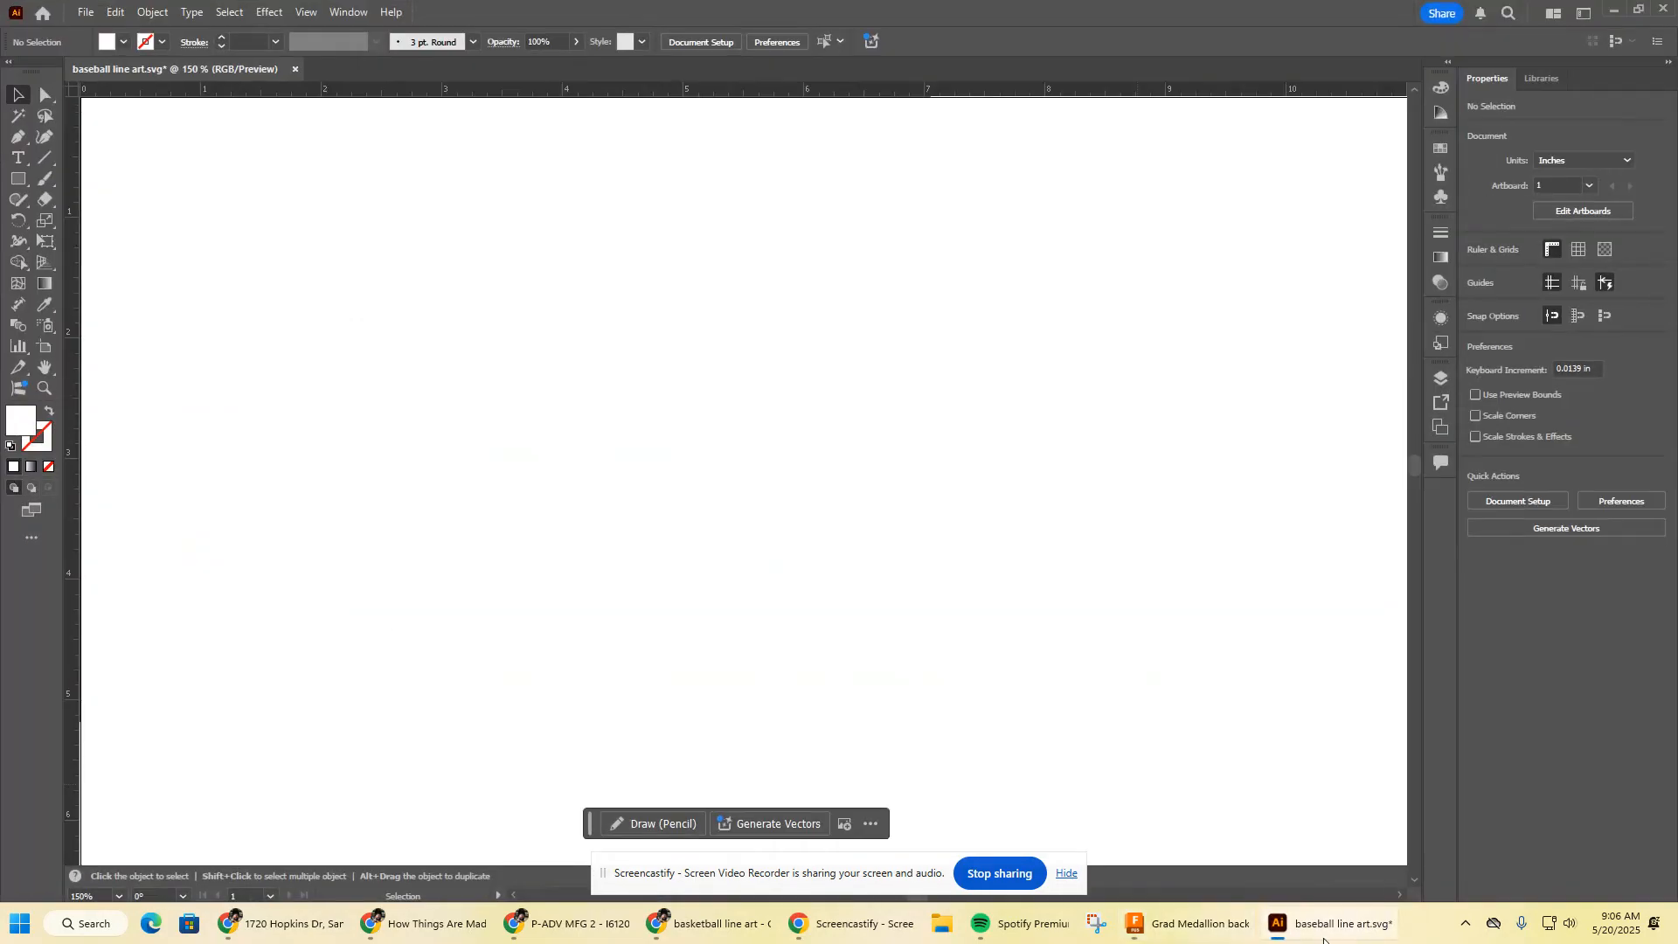
click(709, 923)
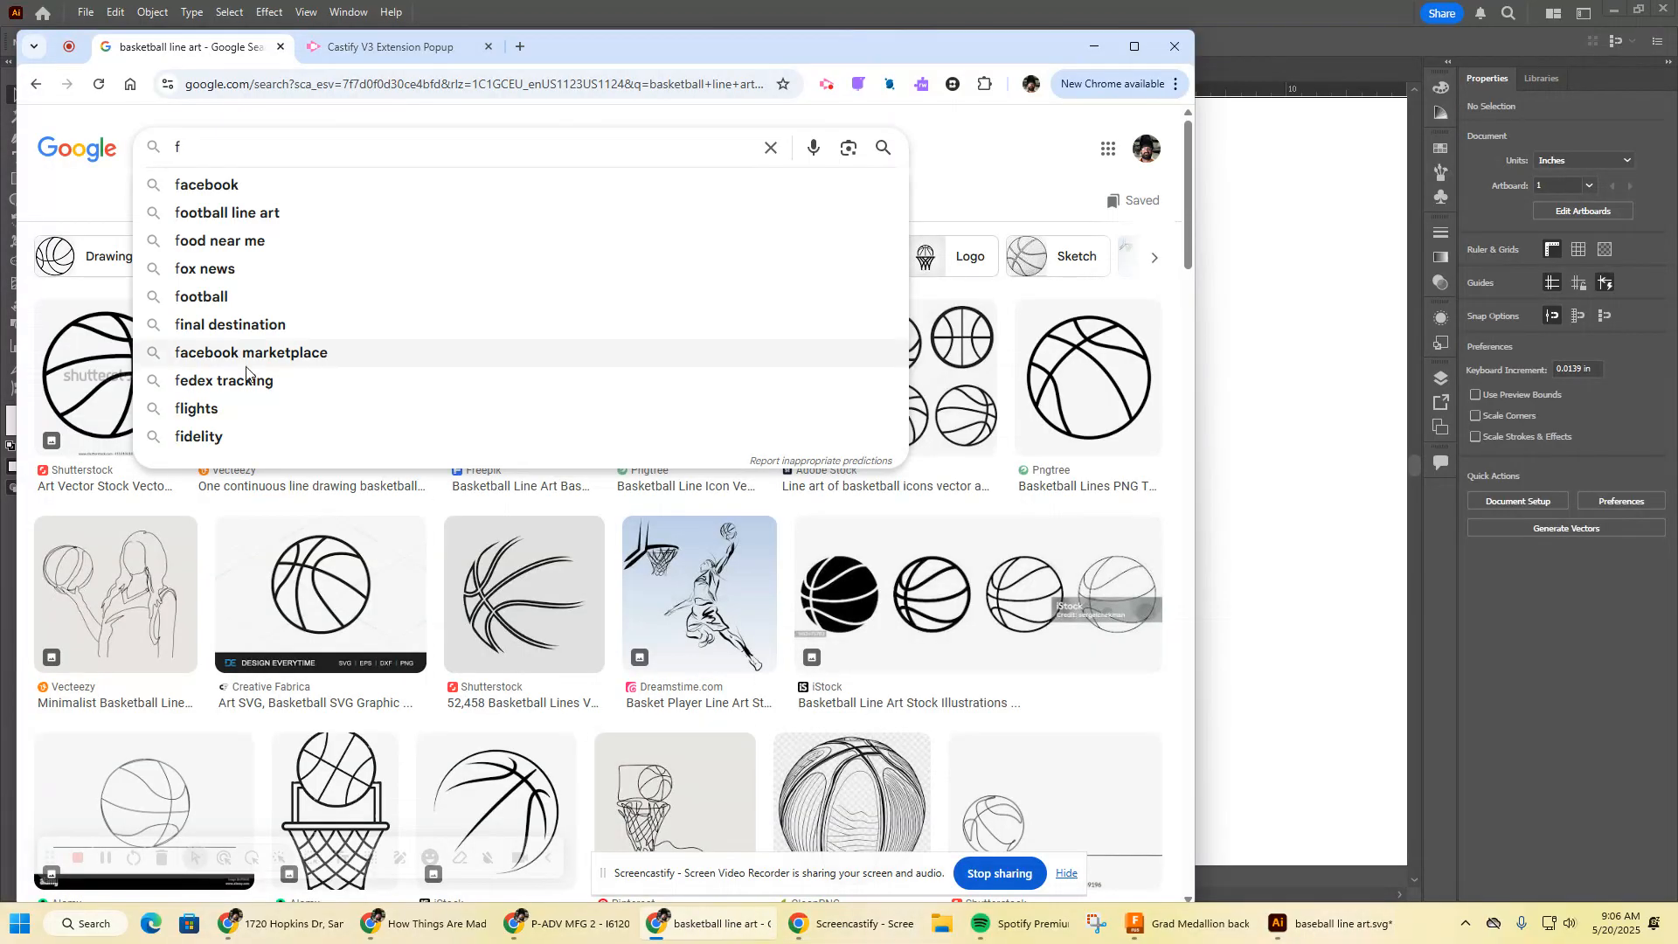
click(968, 154)
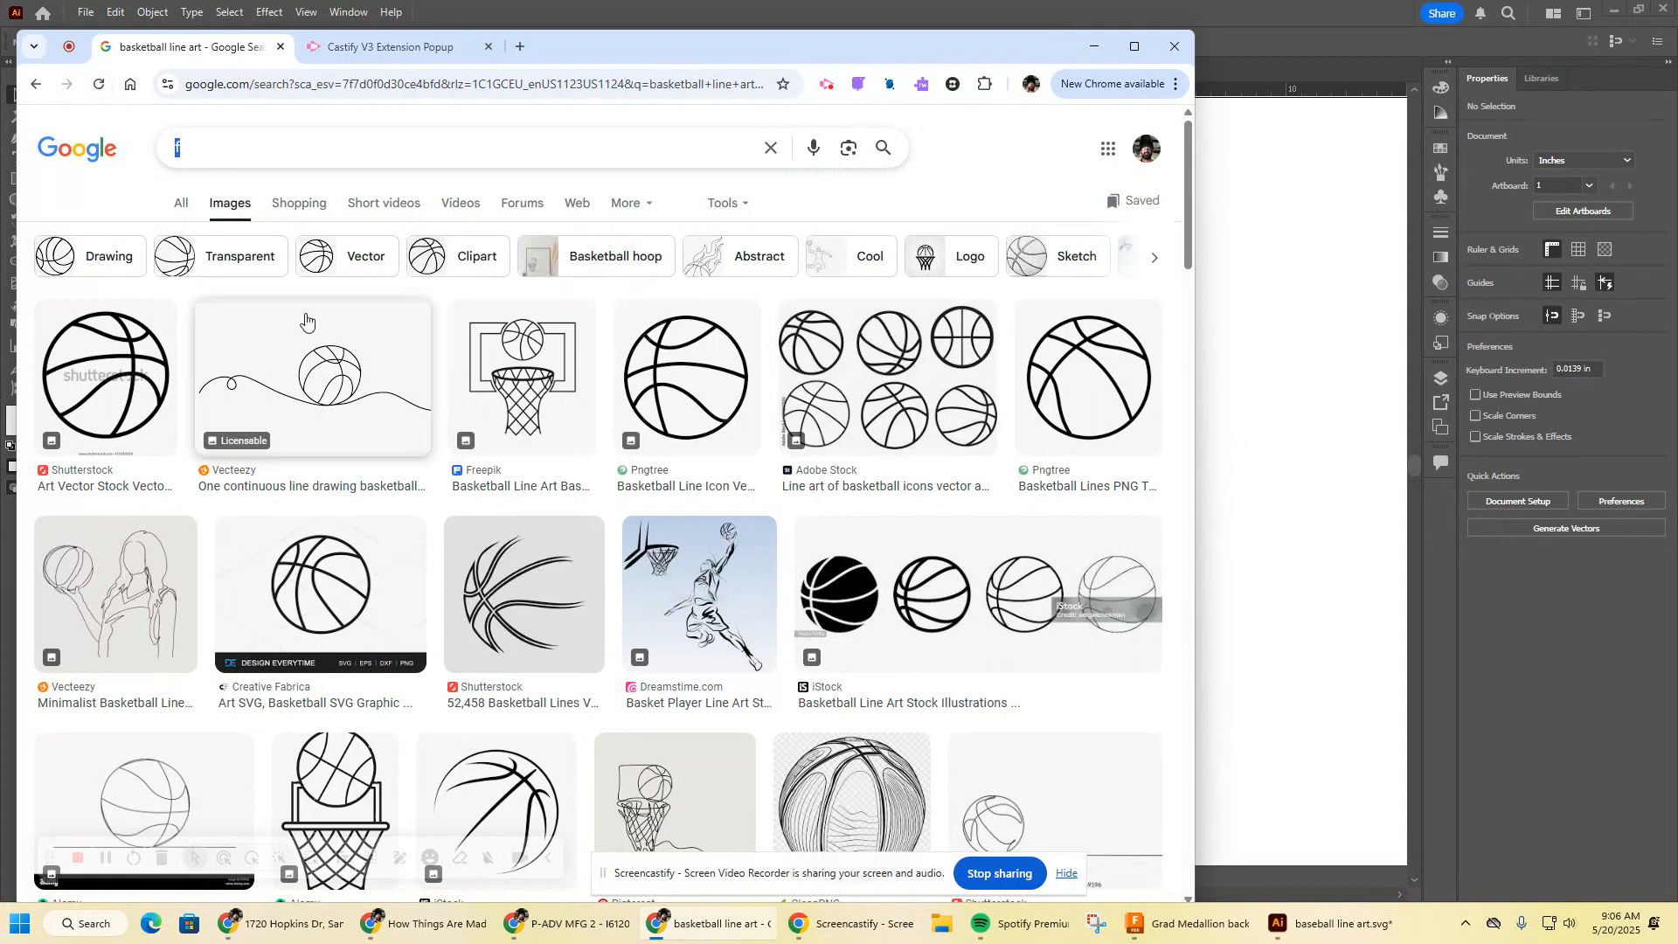
click(1097, 50)
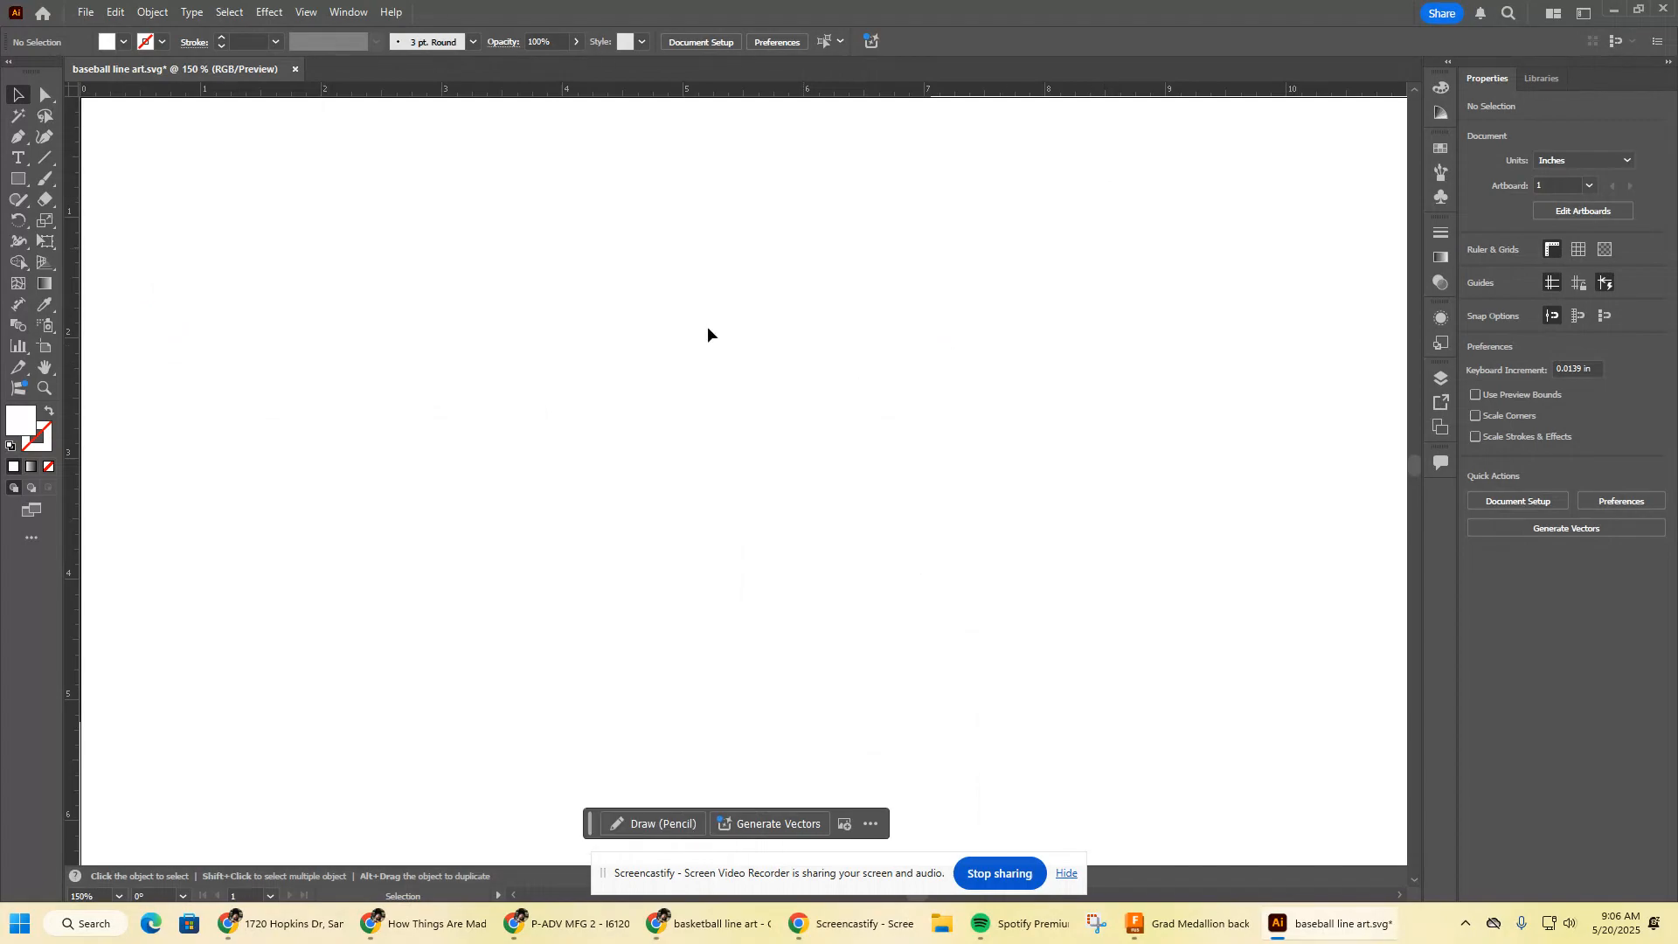
click(86, 12)
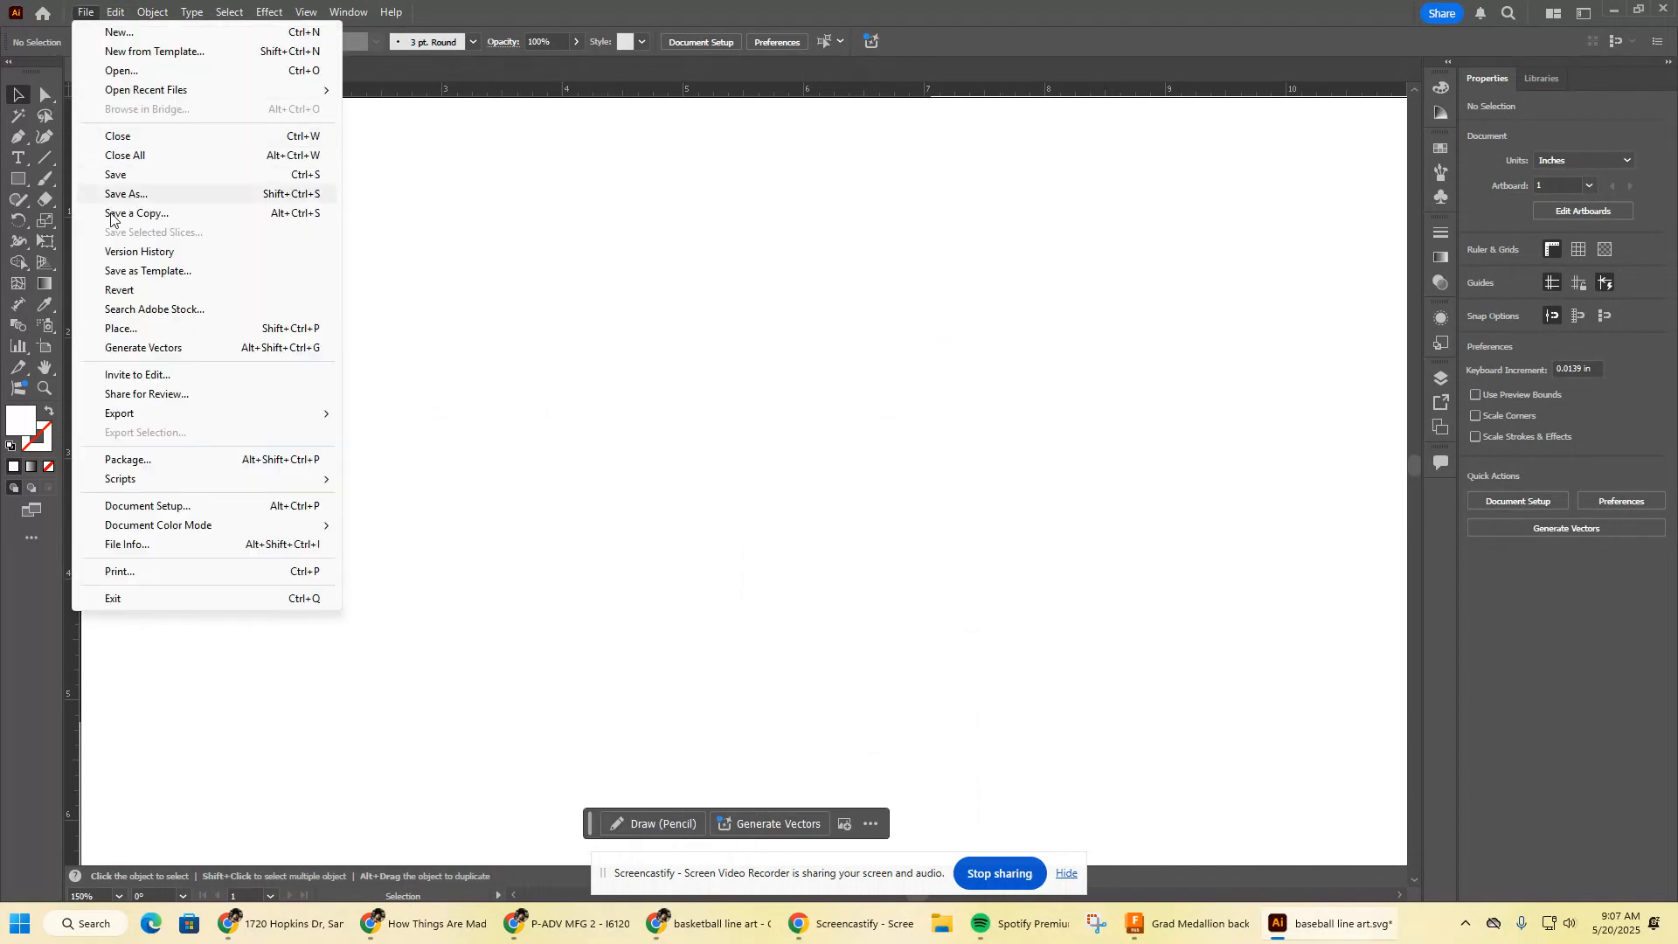
click(120, 329)
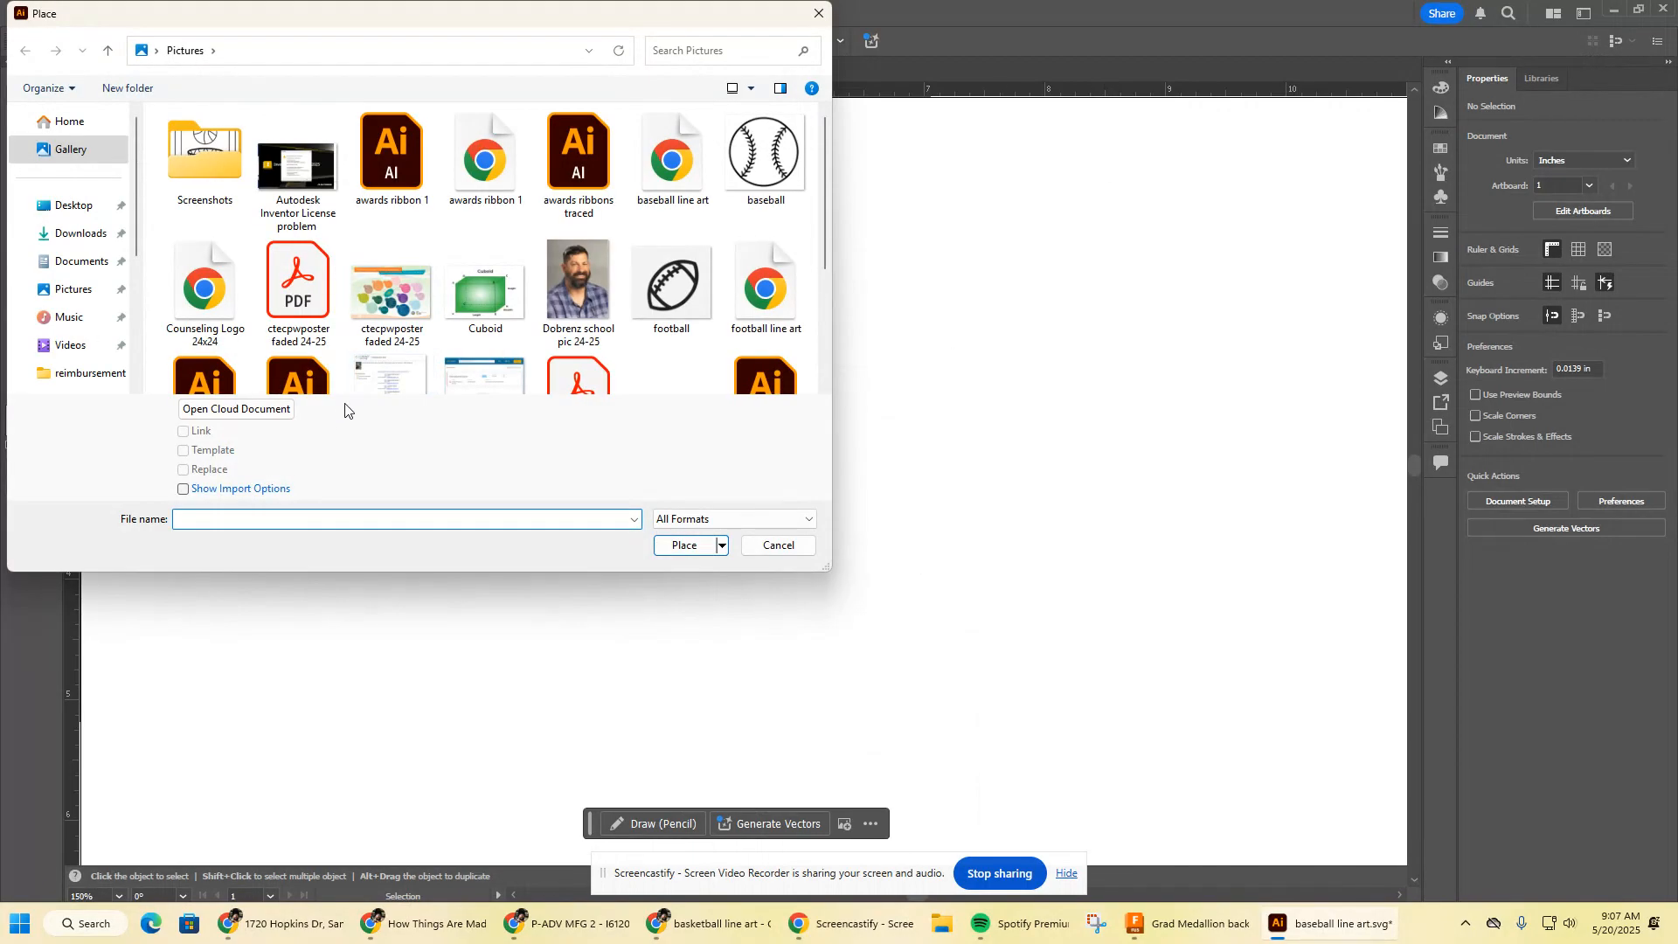
double_click(223, 152)
scroll(384, 254, down, 5)
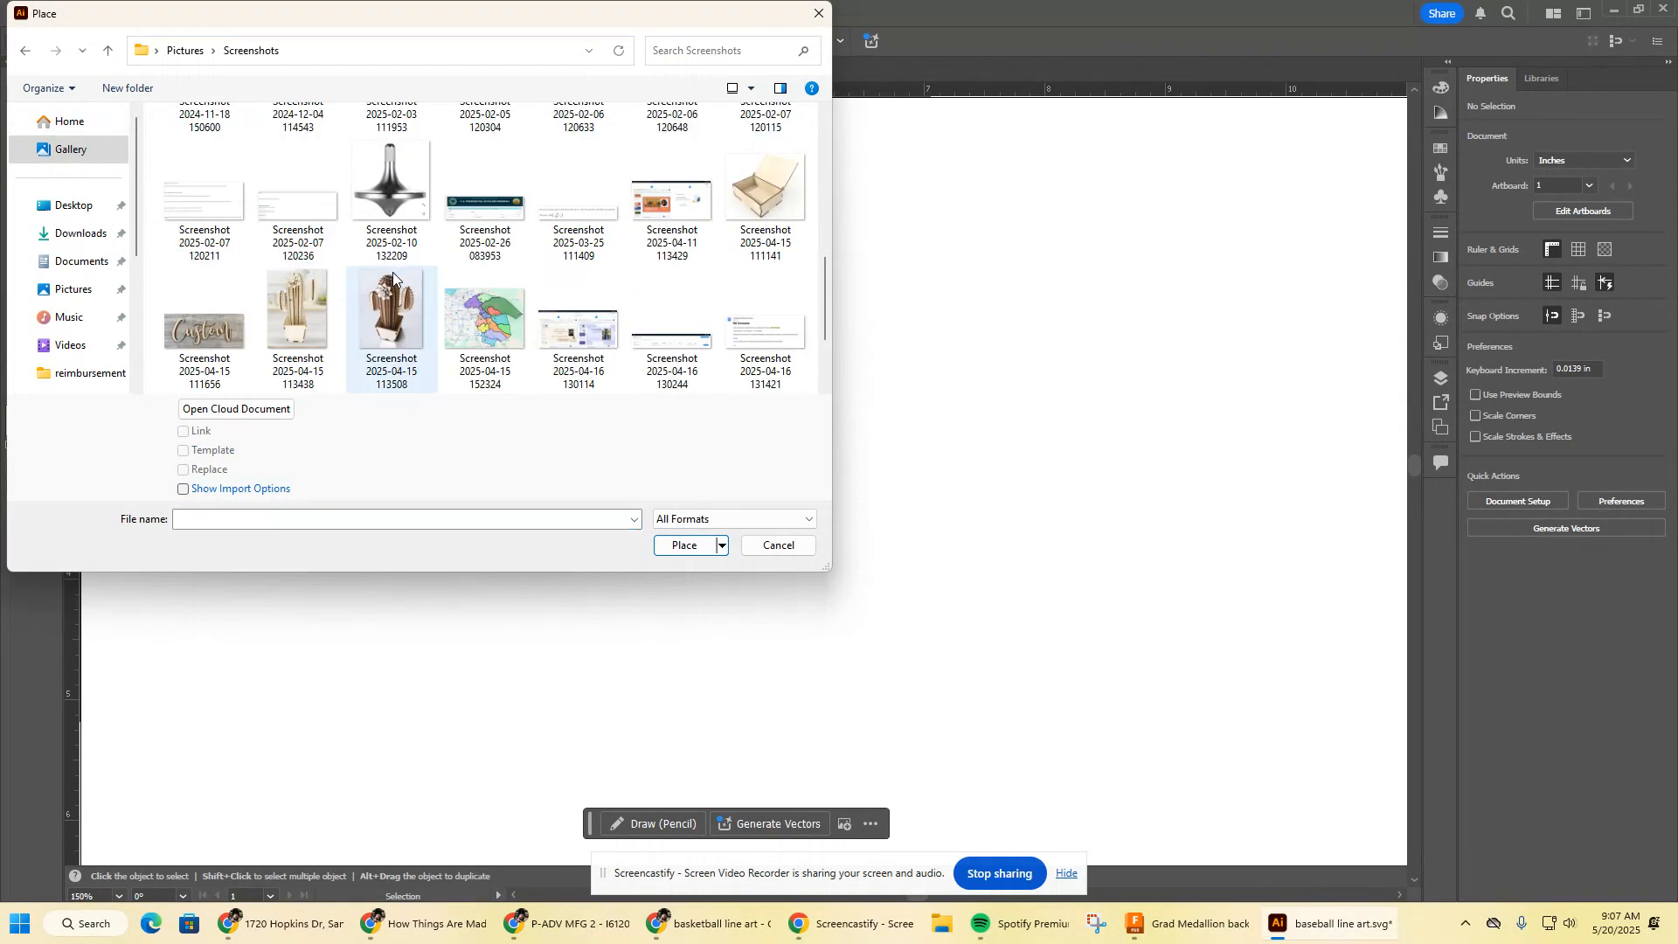
click(750, 308)
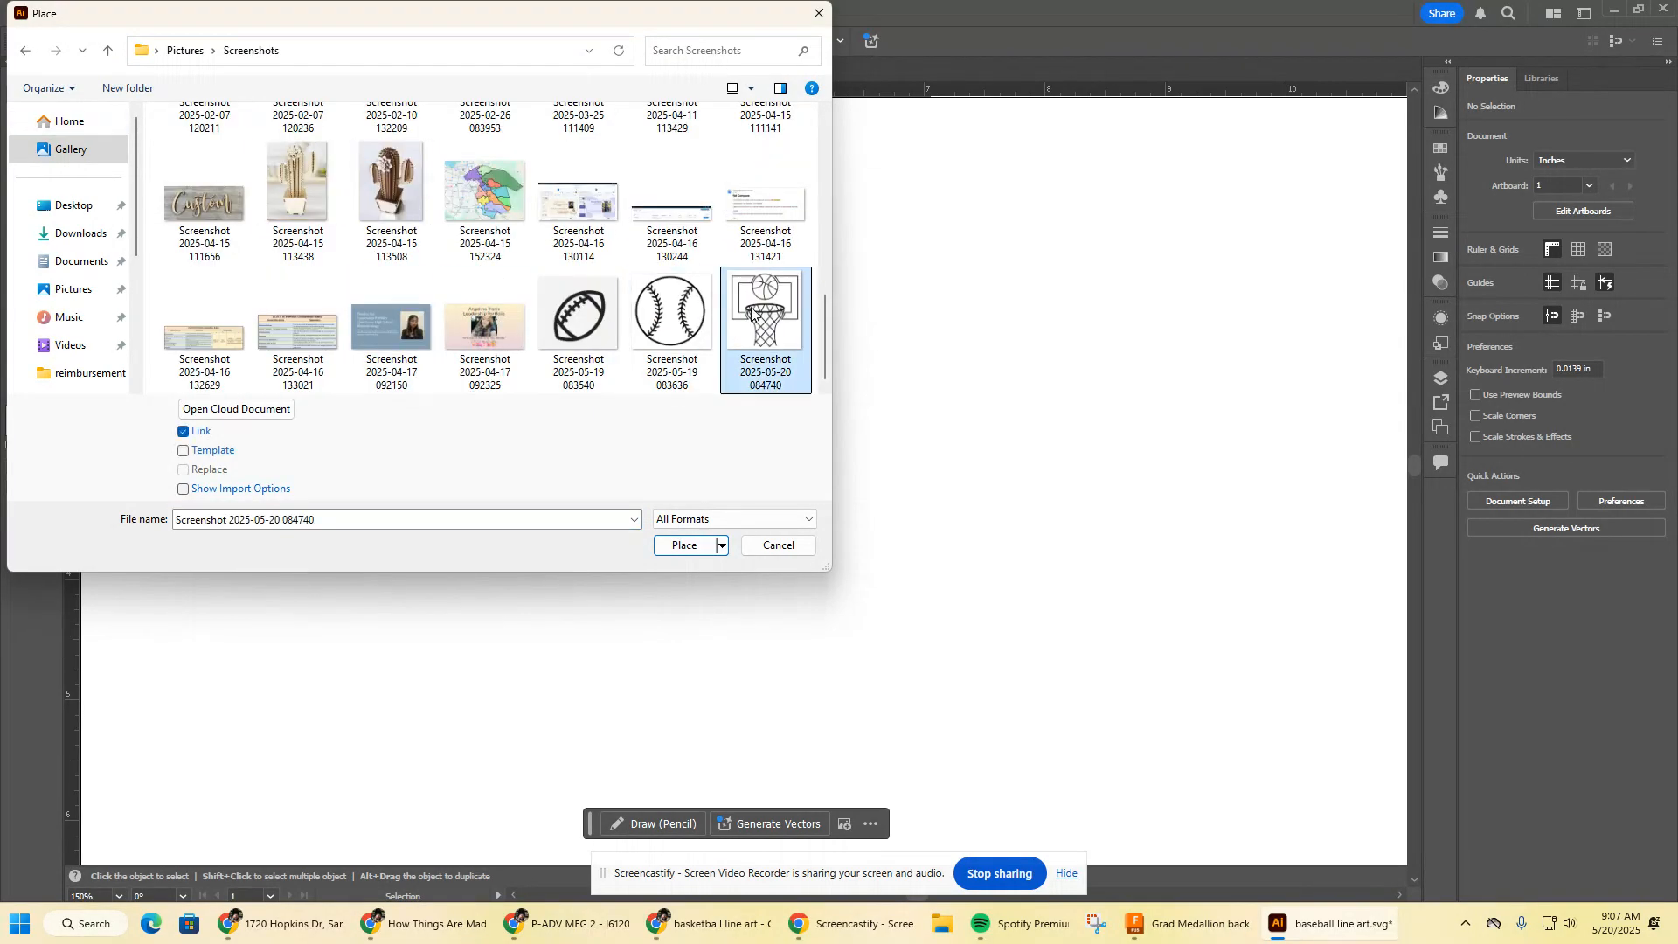
click(680, 546)
click(204, 160)
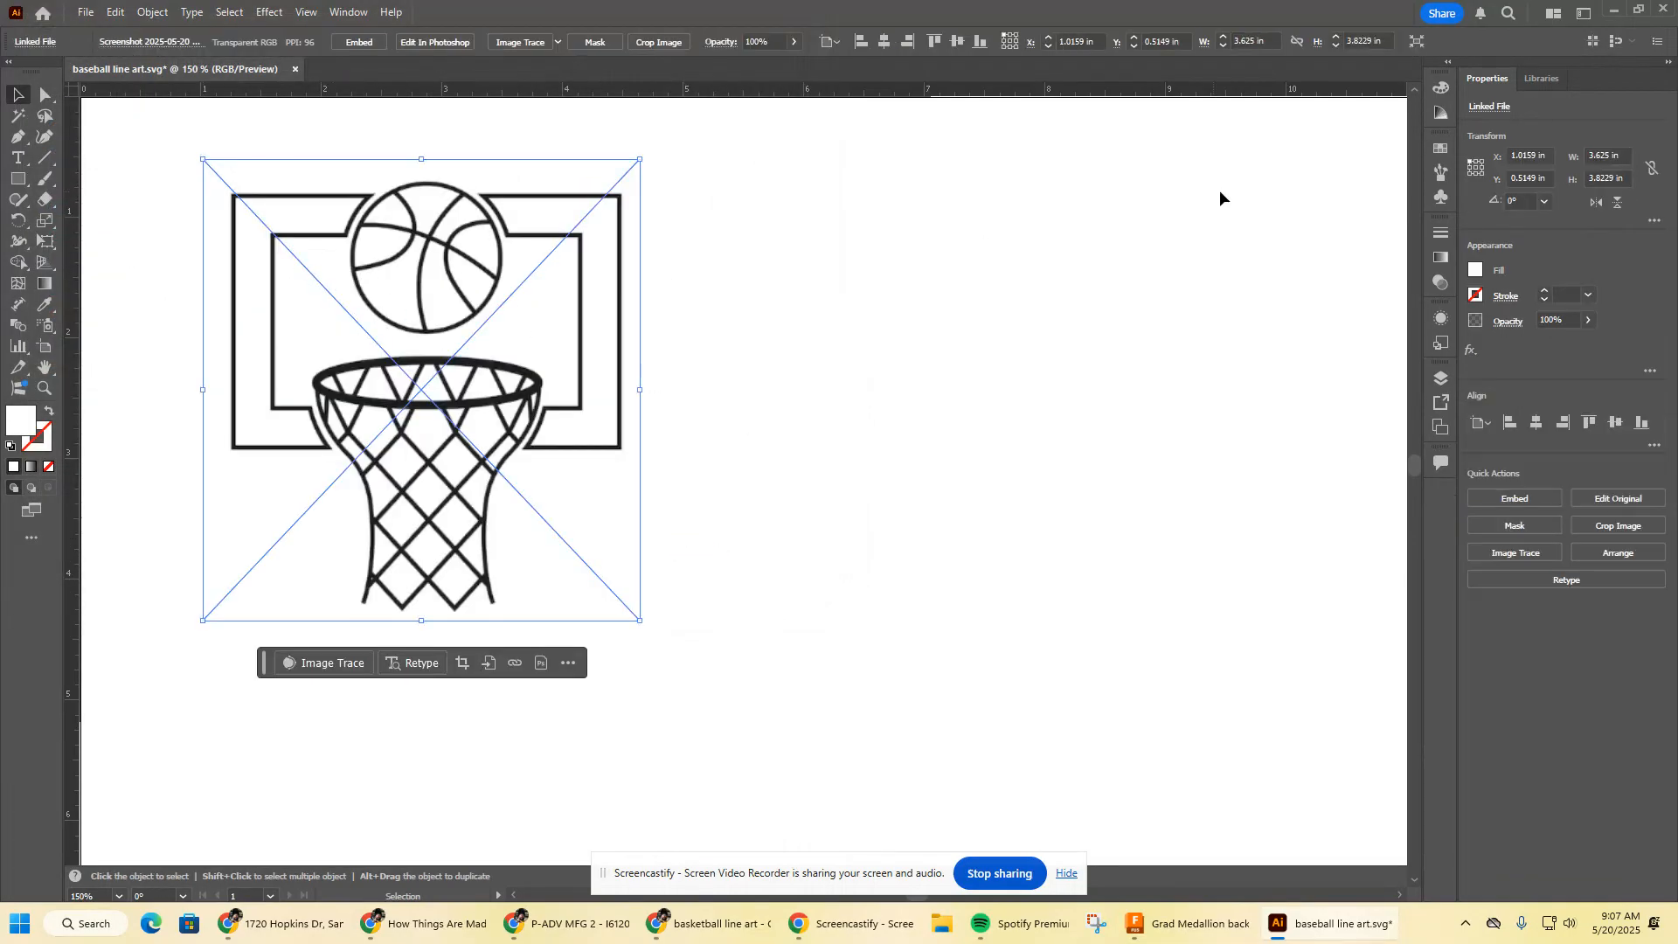
- Image Trace the placed basketball hoop picture with the default black-and-white preset and expand the tracing into vector paths
click(519, 42)
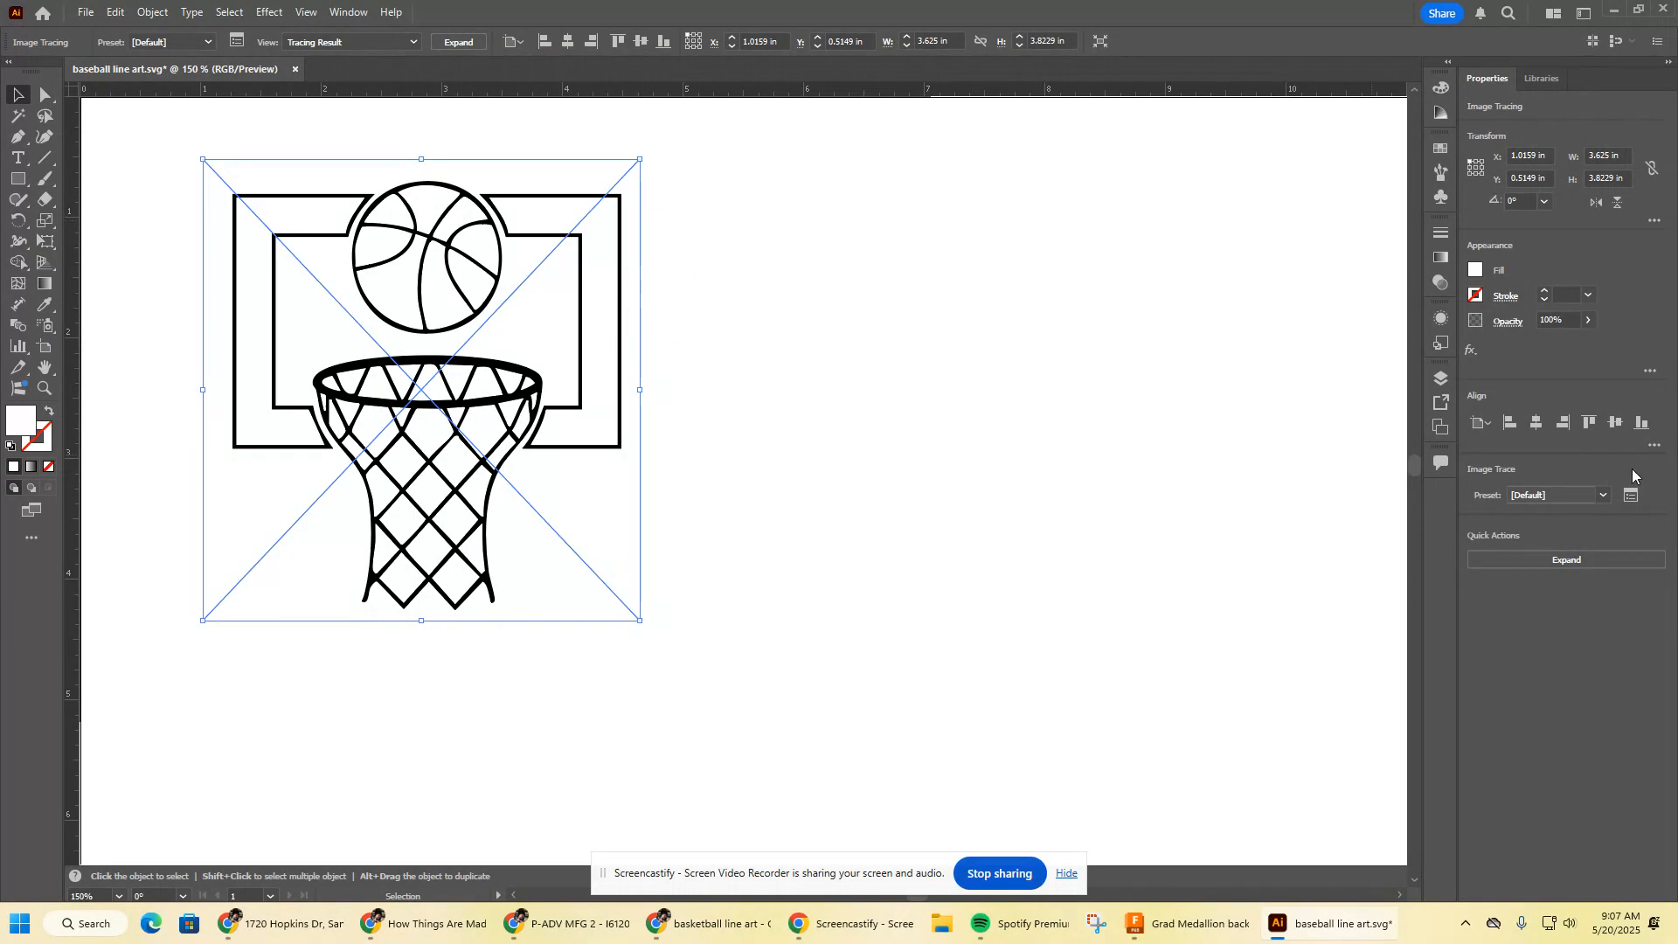
click(1631, 495)
drag(759, 210, 862, 187)
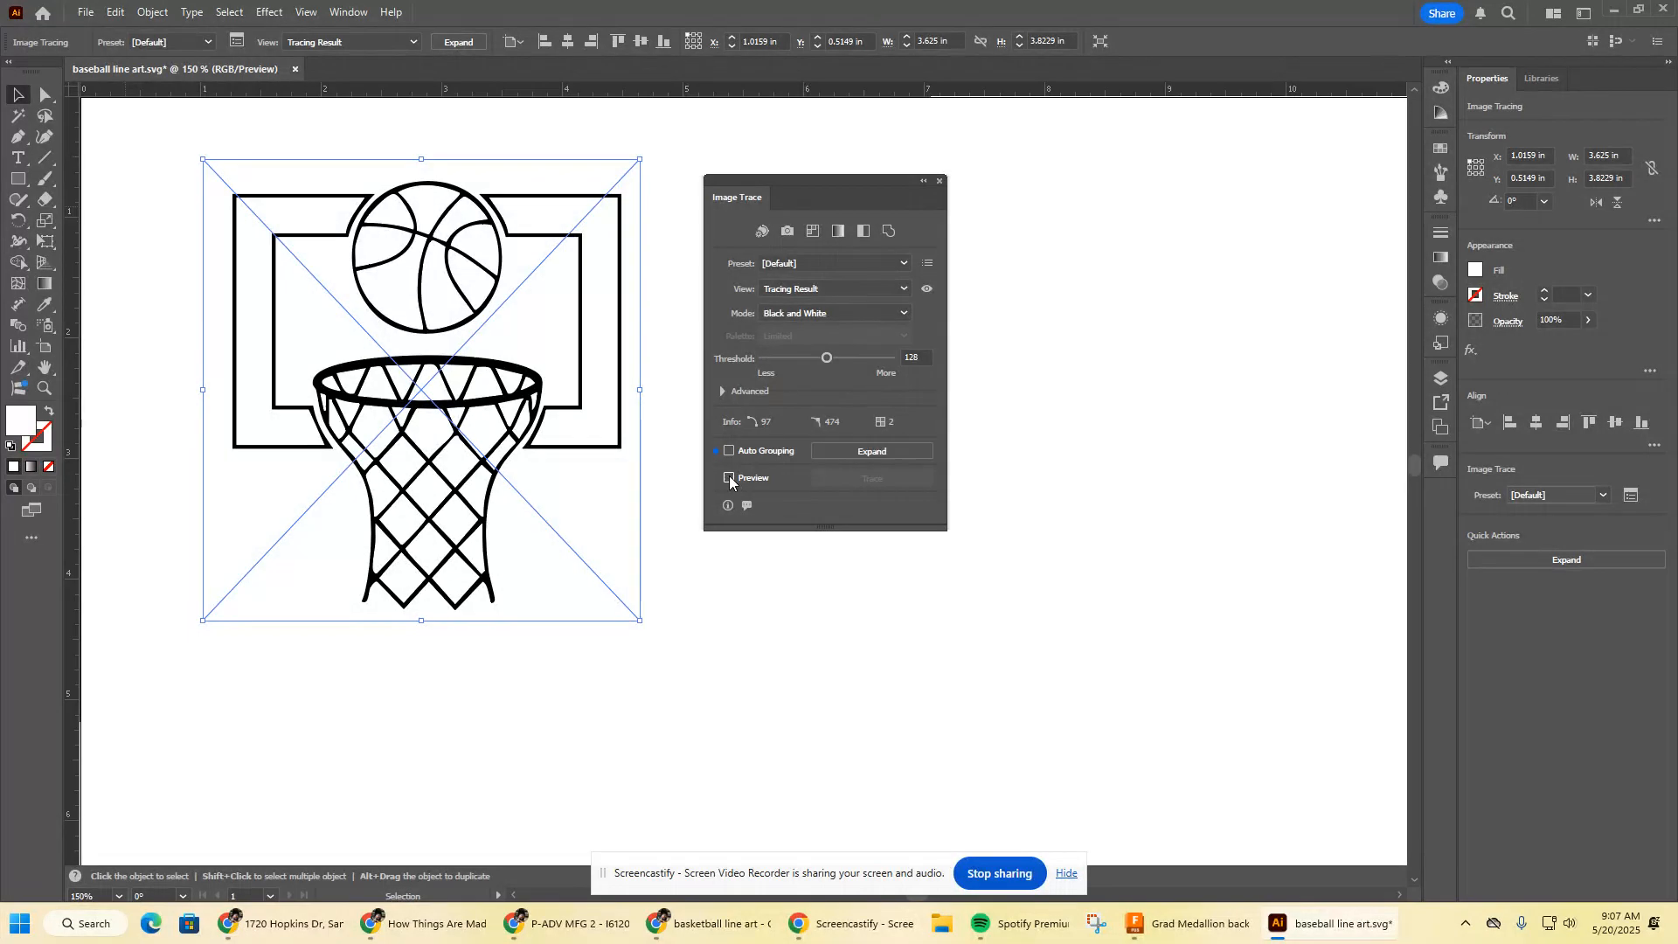
click(860, 448)
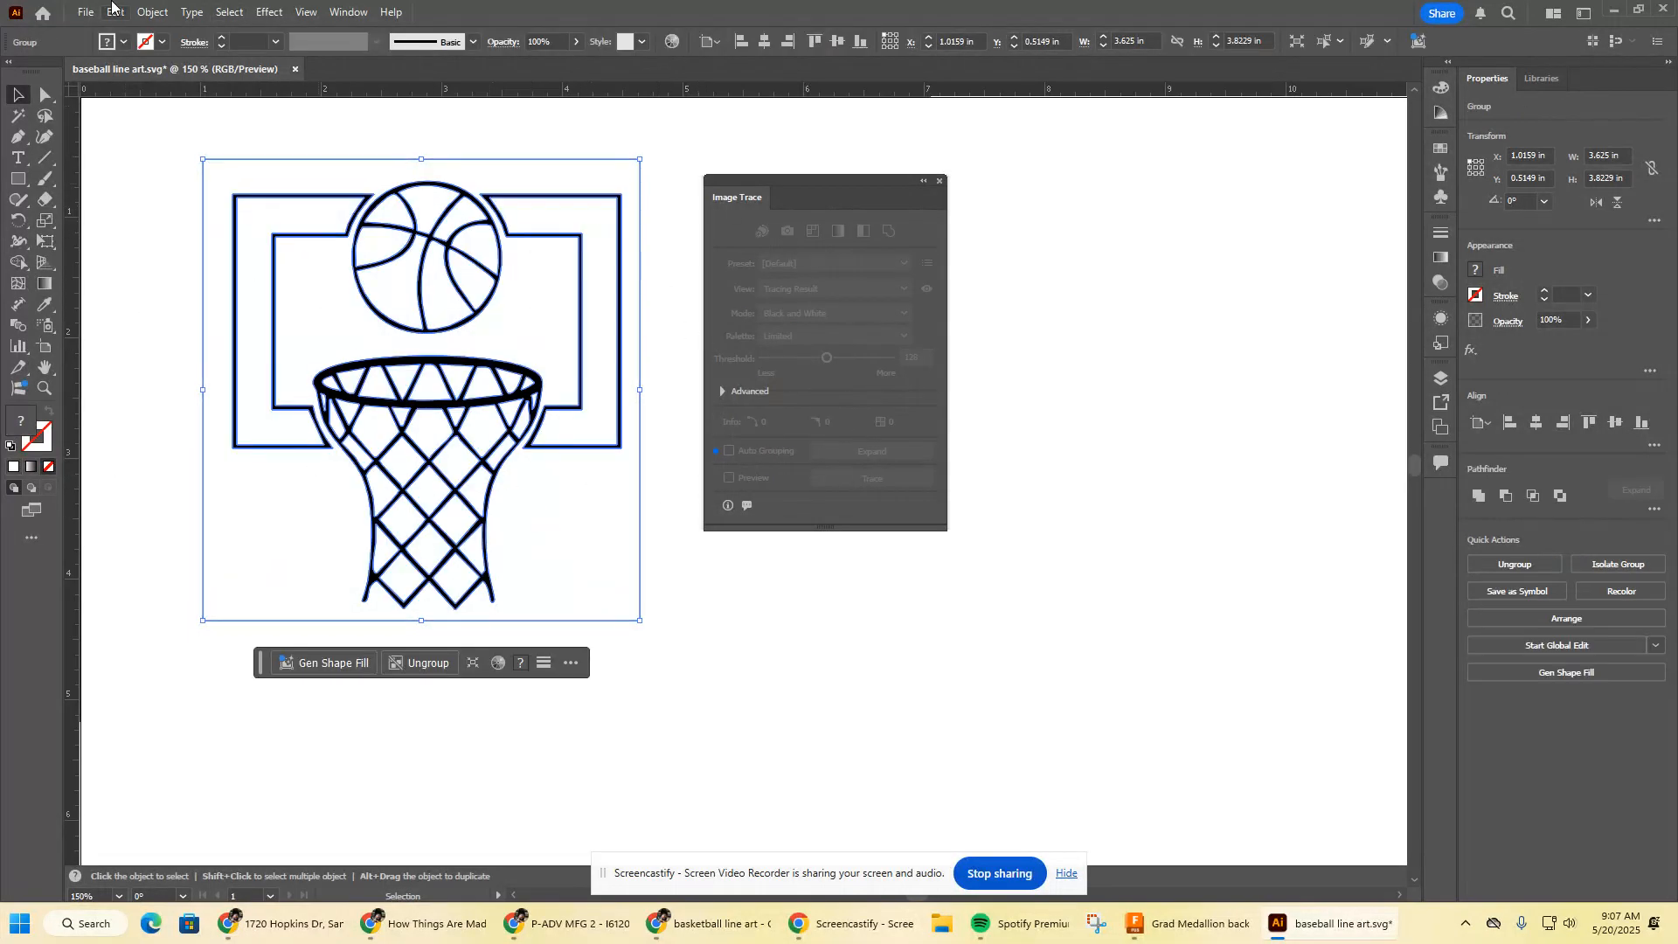
- Save the traced hoop as an SVG file named "basketball line art", accepting the SVG 1.1 options
click(87, 11)
click(131, 194)
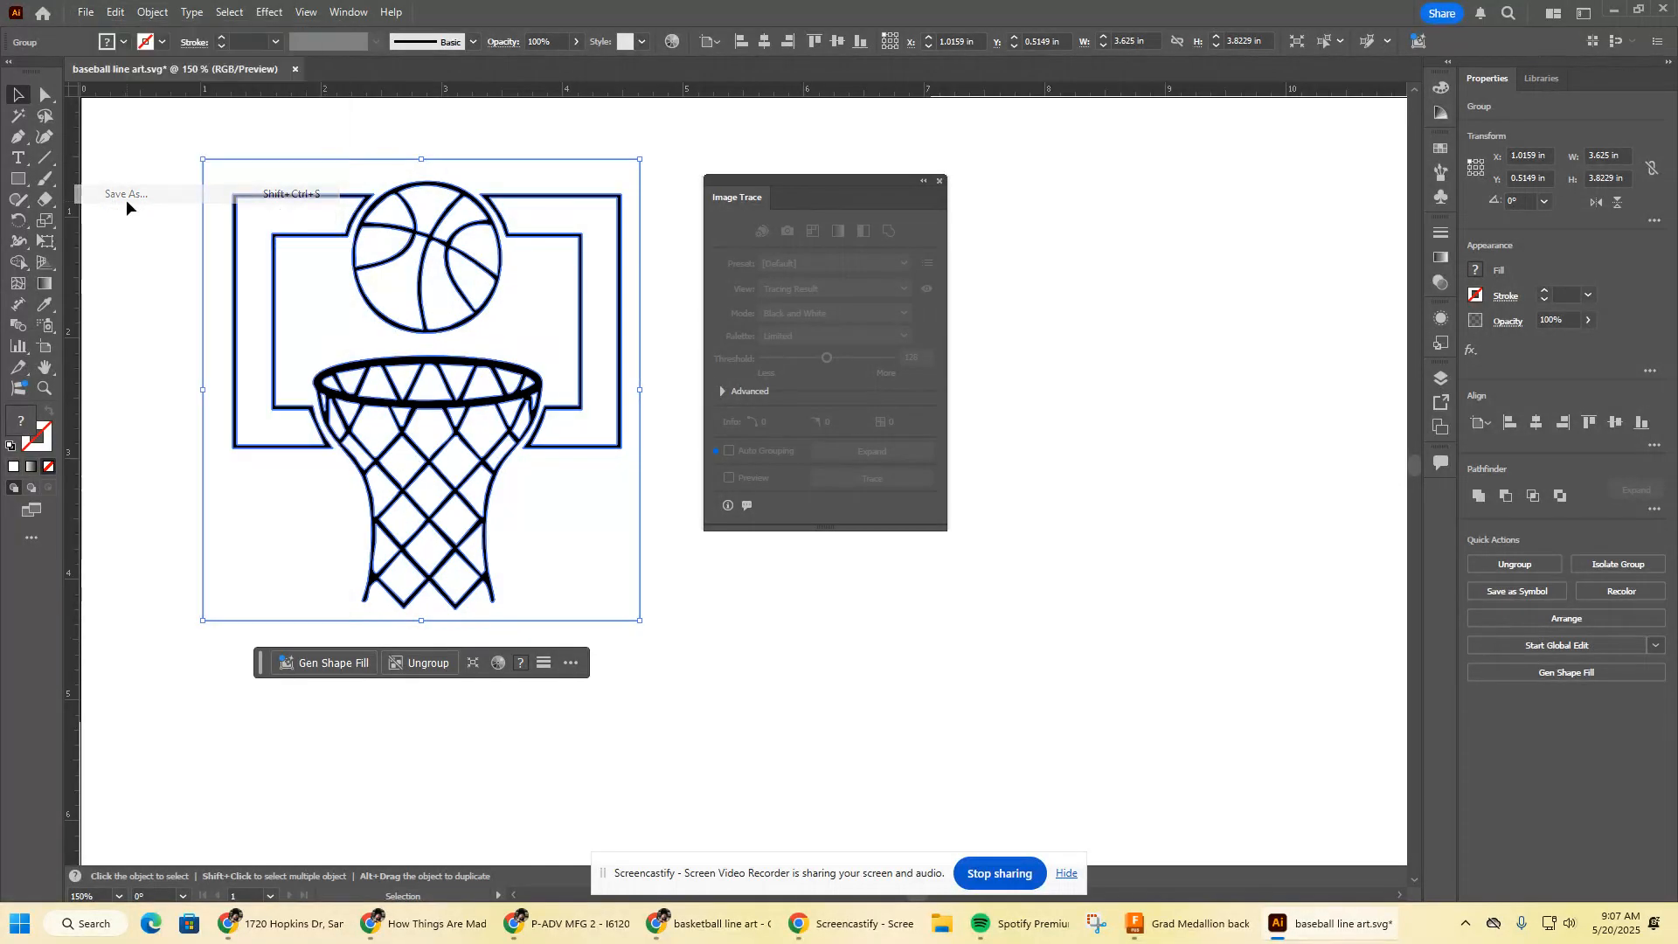
click(961, 625)
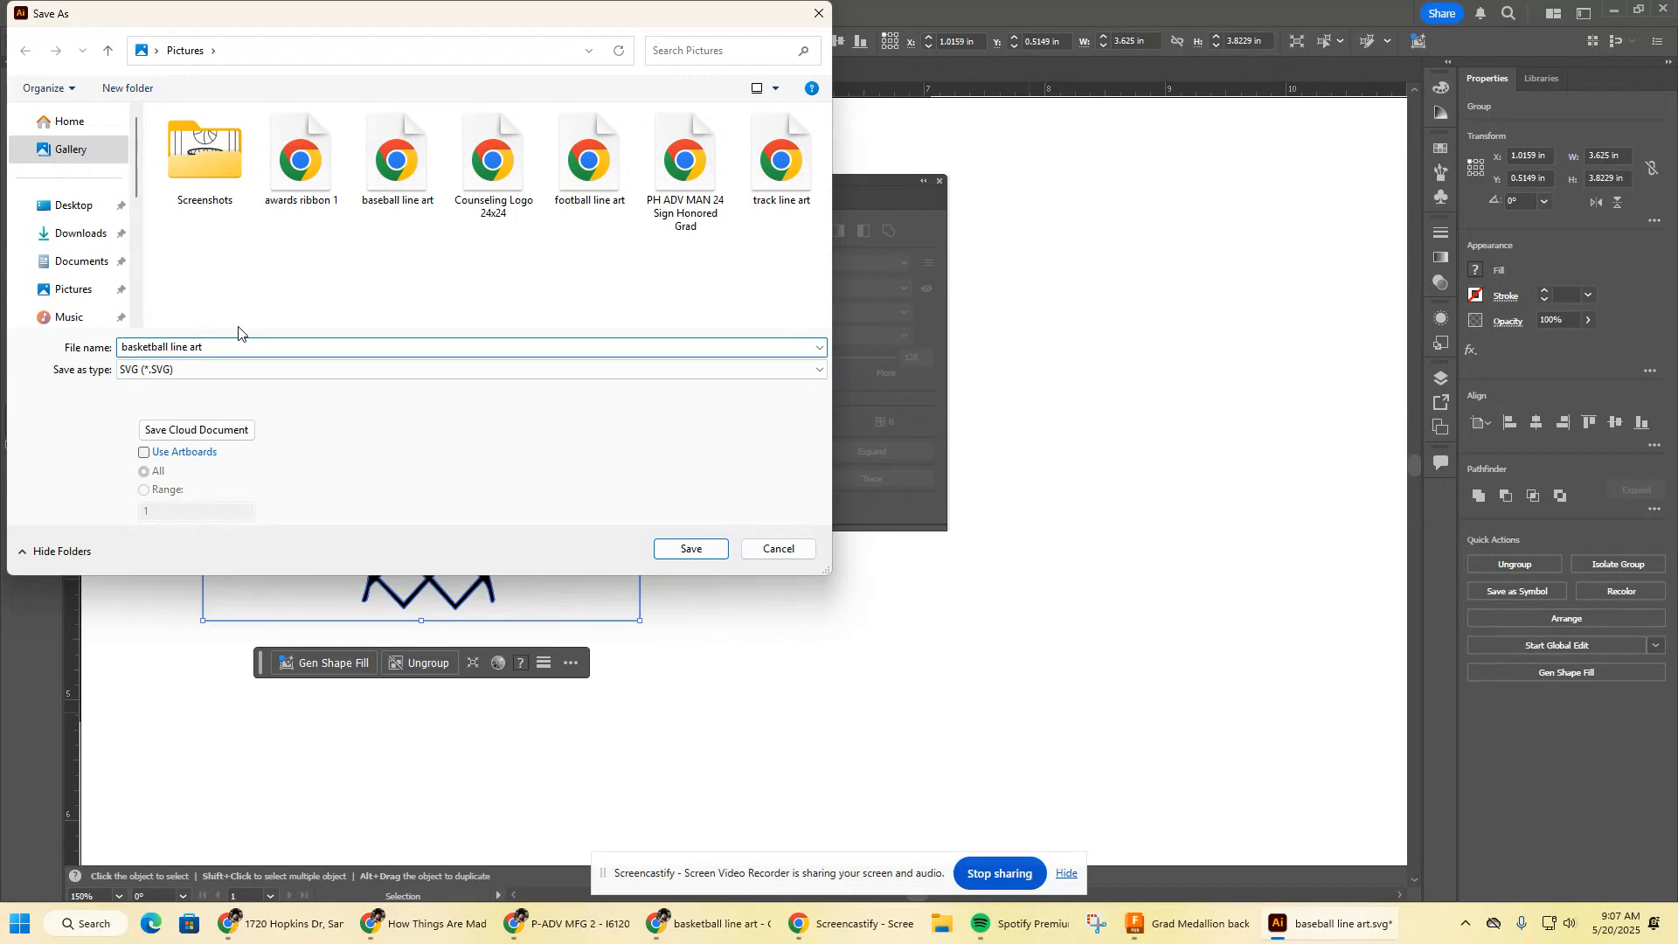
key(Return)
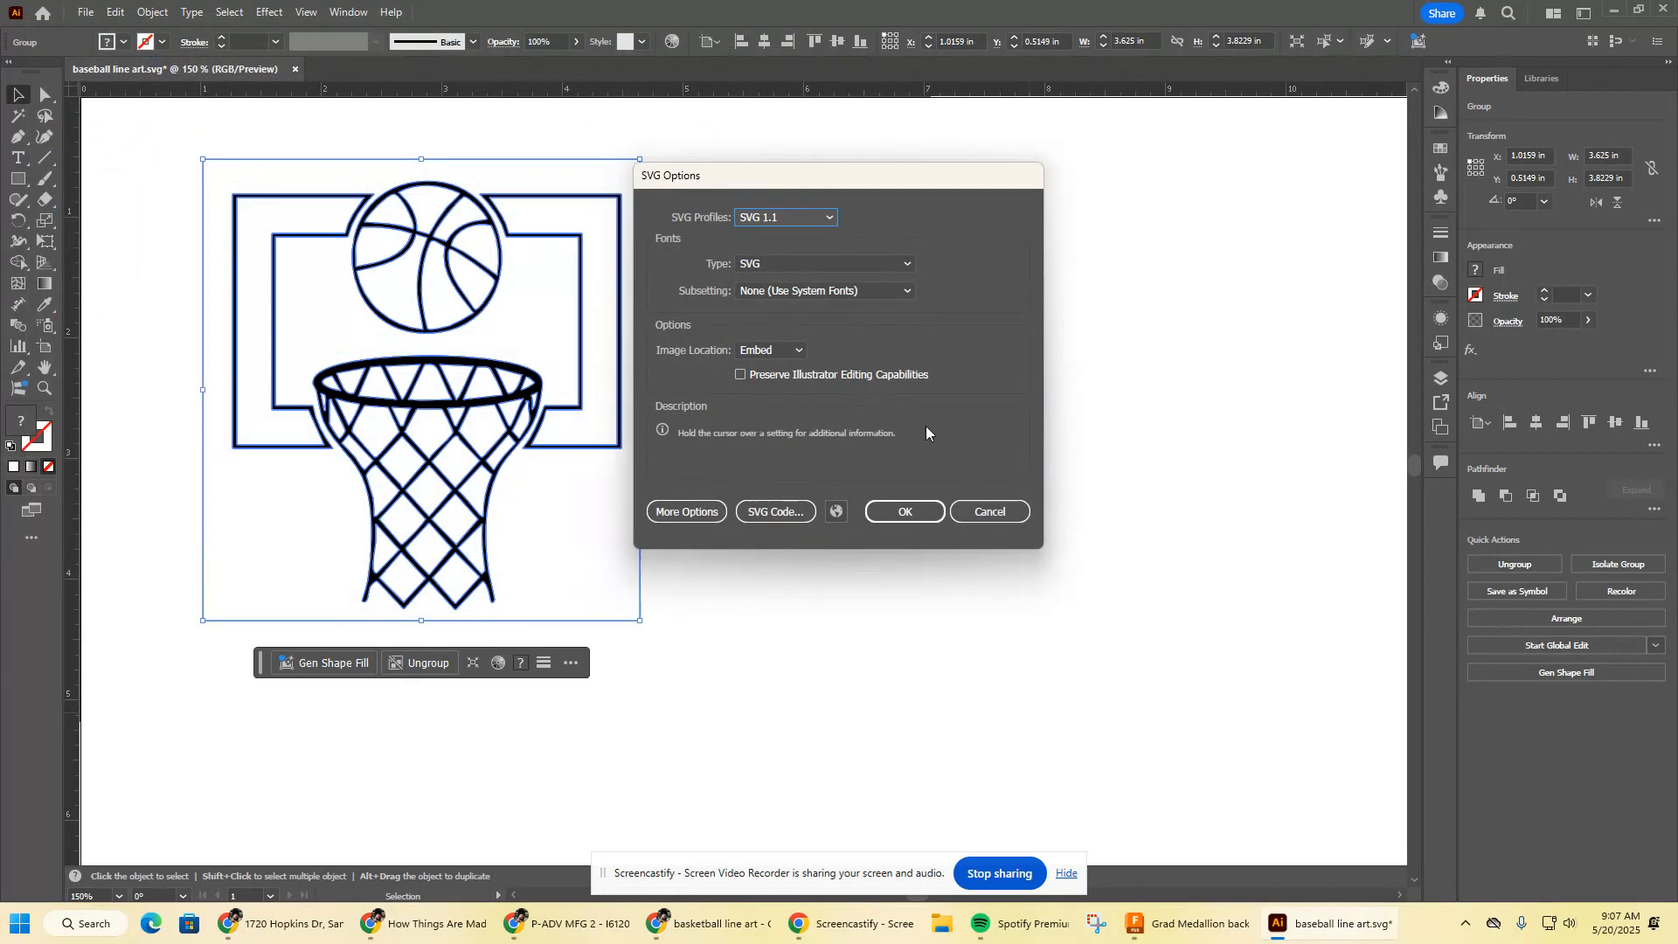
click(923, 511)
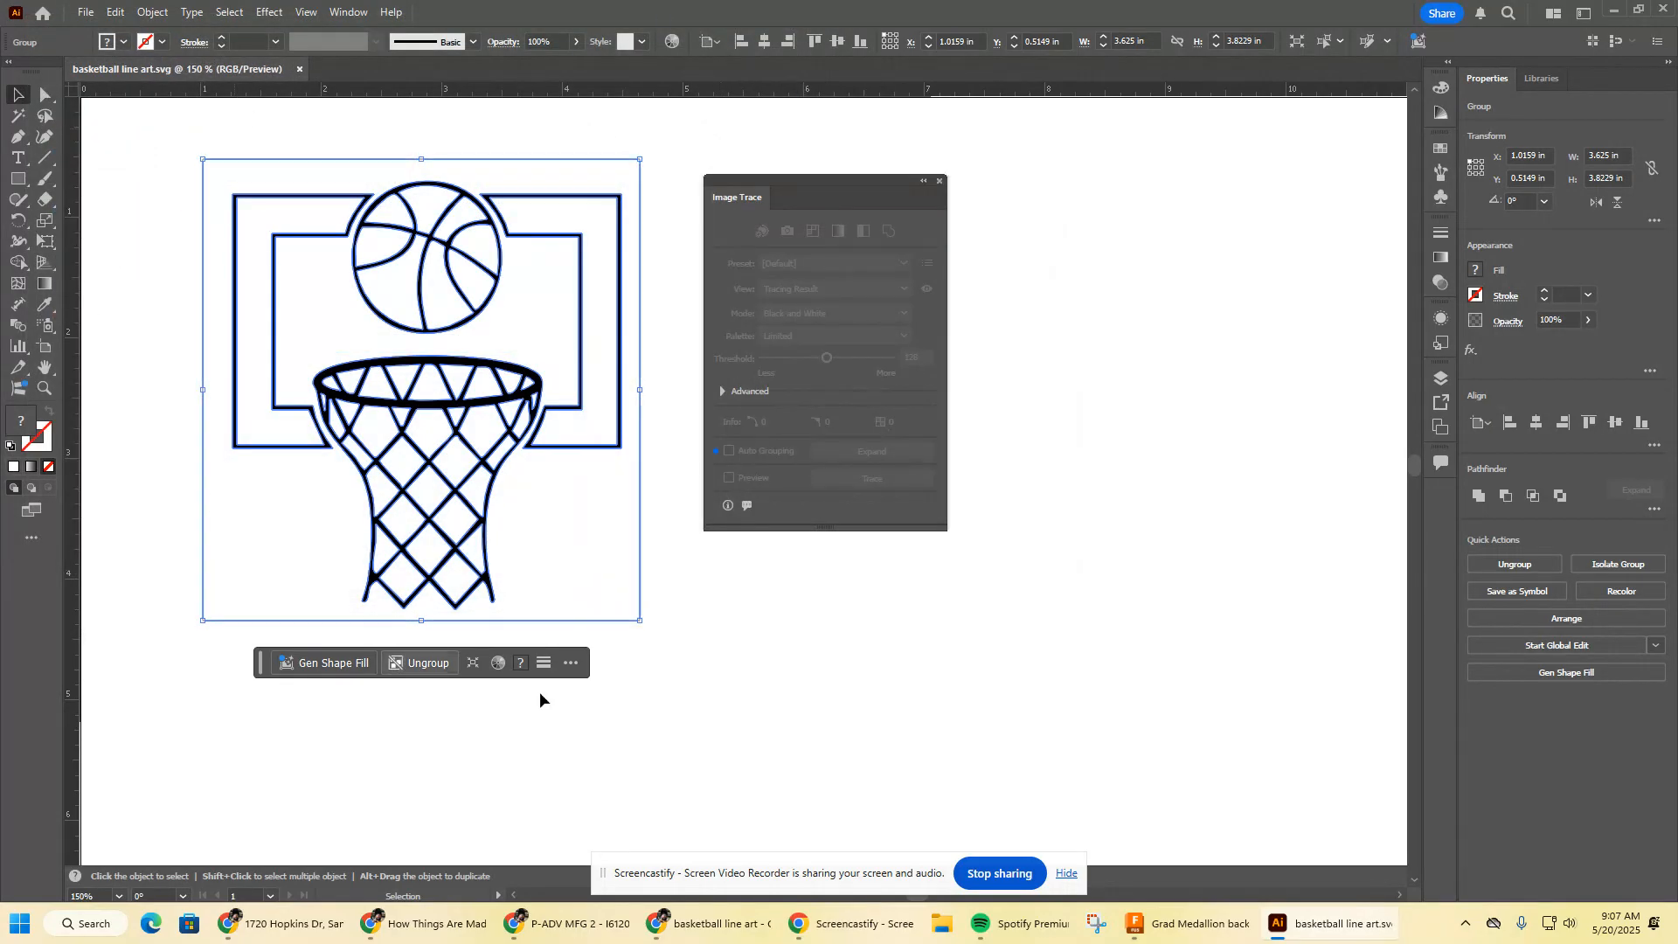
- Switch to Fusion and delete the football line art beside the name in Sketch12
click(1194, 923)
middle_drag(741, 533, 601, 513)
click(146, 474)
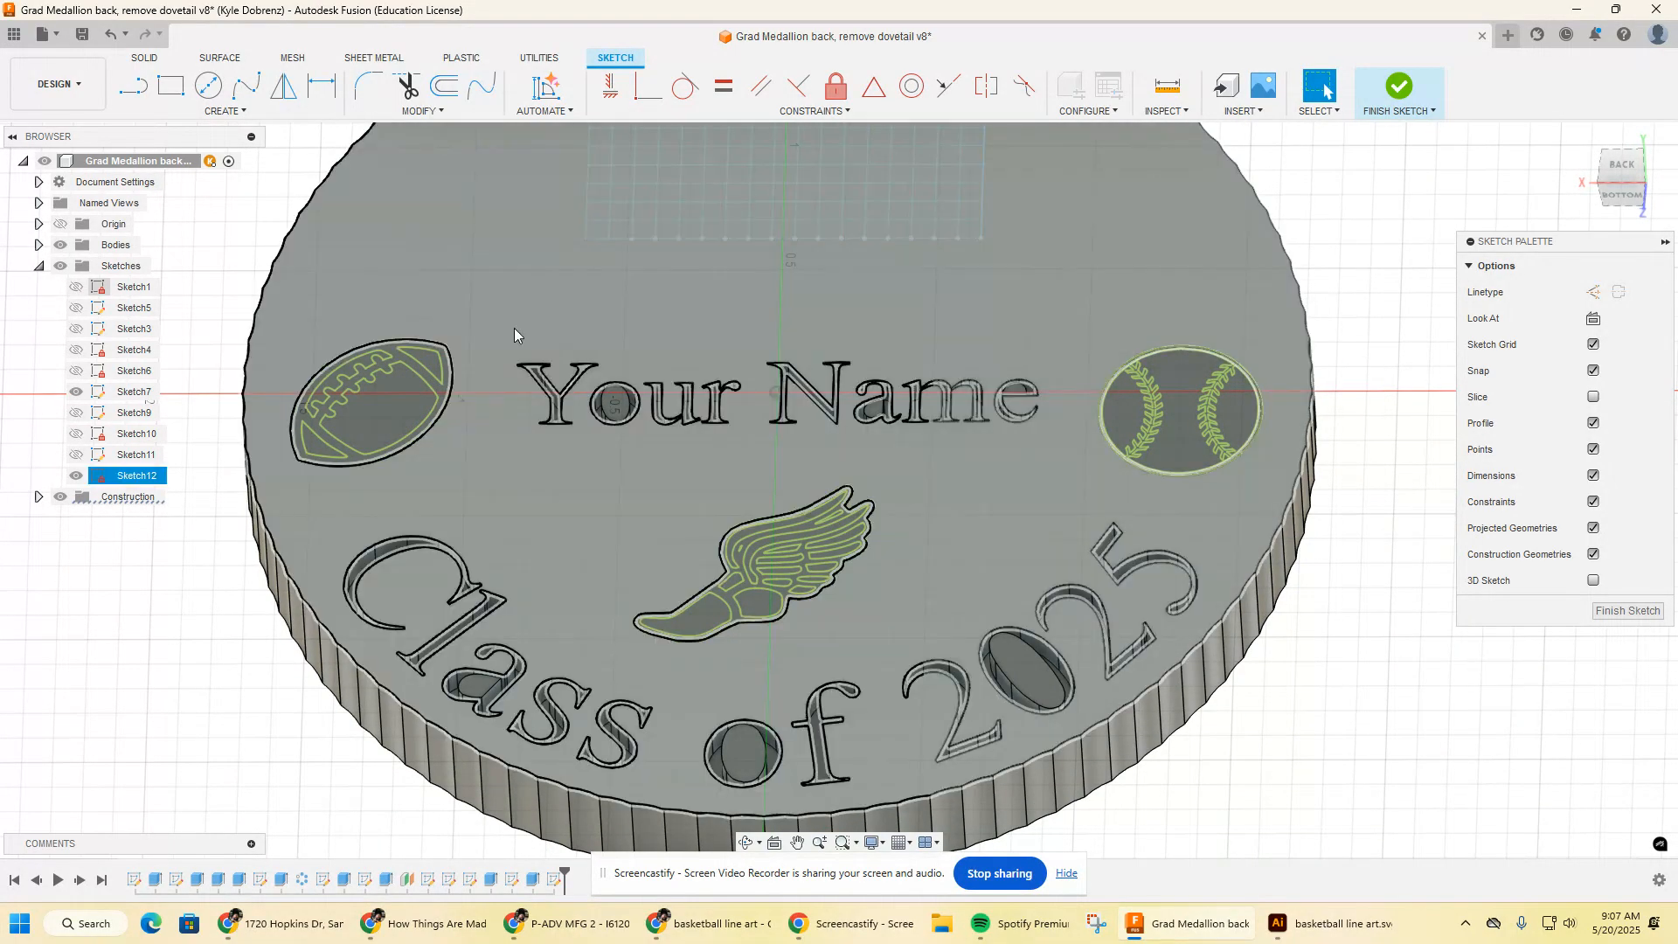
mouse_move(481, 286)
mouse_down()
mouse_move(286, 470)
mouse_move(290, 500)
mouse_up()
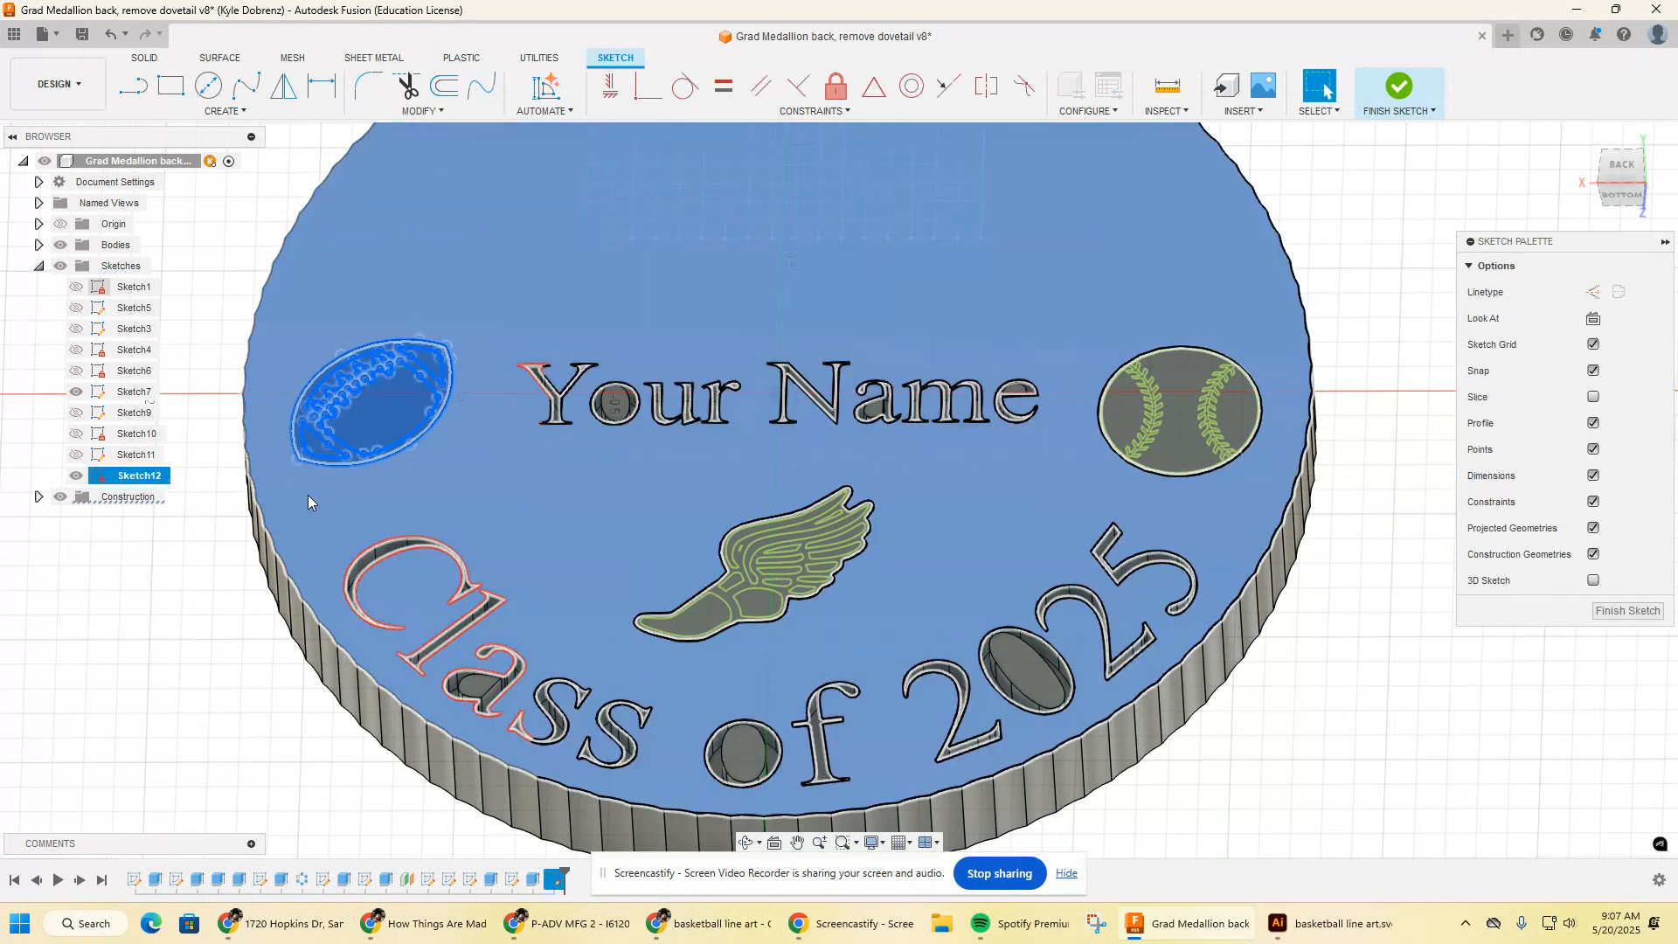
key(Delete)
- Insert "basketball line art" from the computer as an SVG, scaled down beside the name at about X -2.038 in, Y -0.47 in
click(1243, 109)
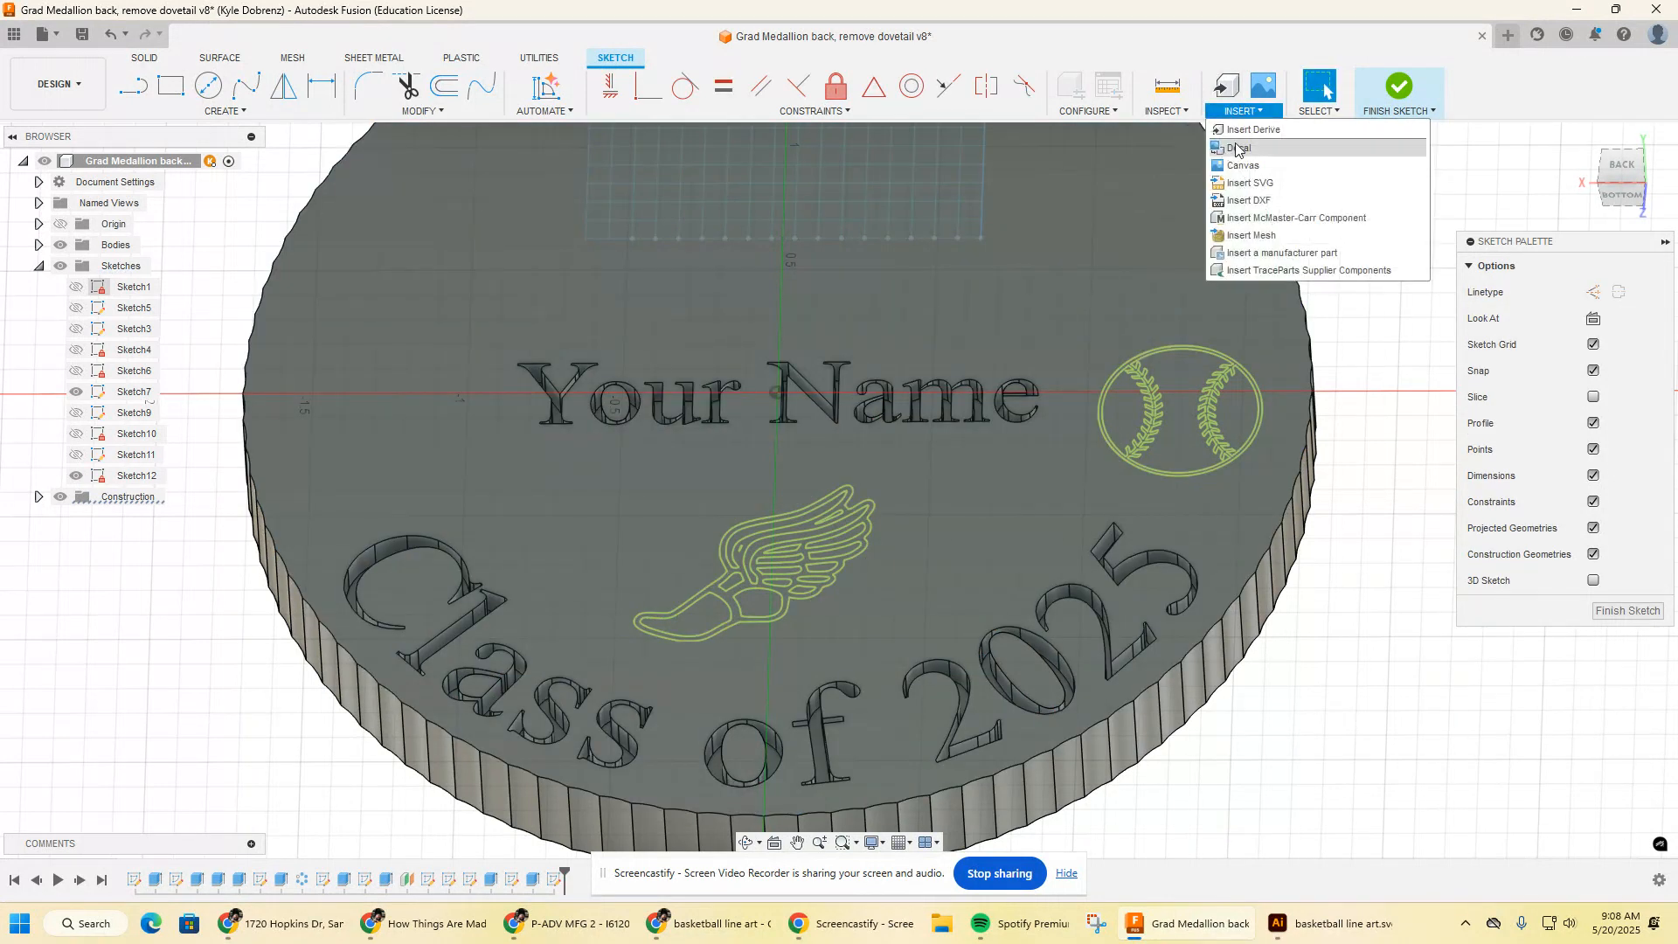
click(1250, 187)
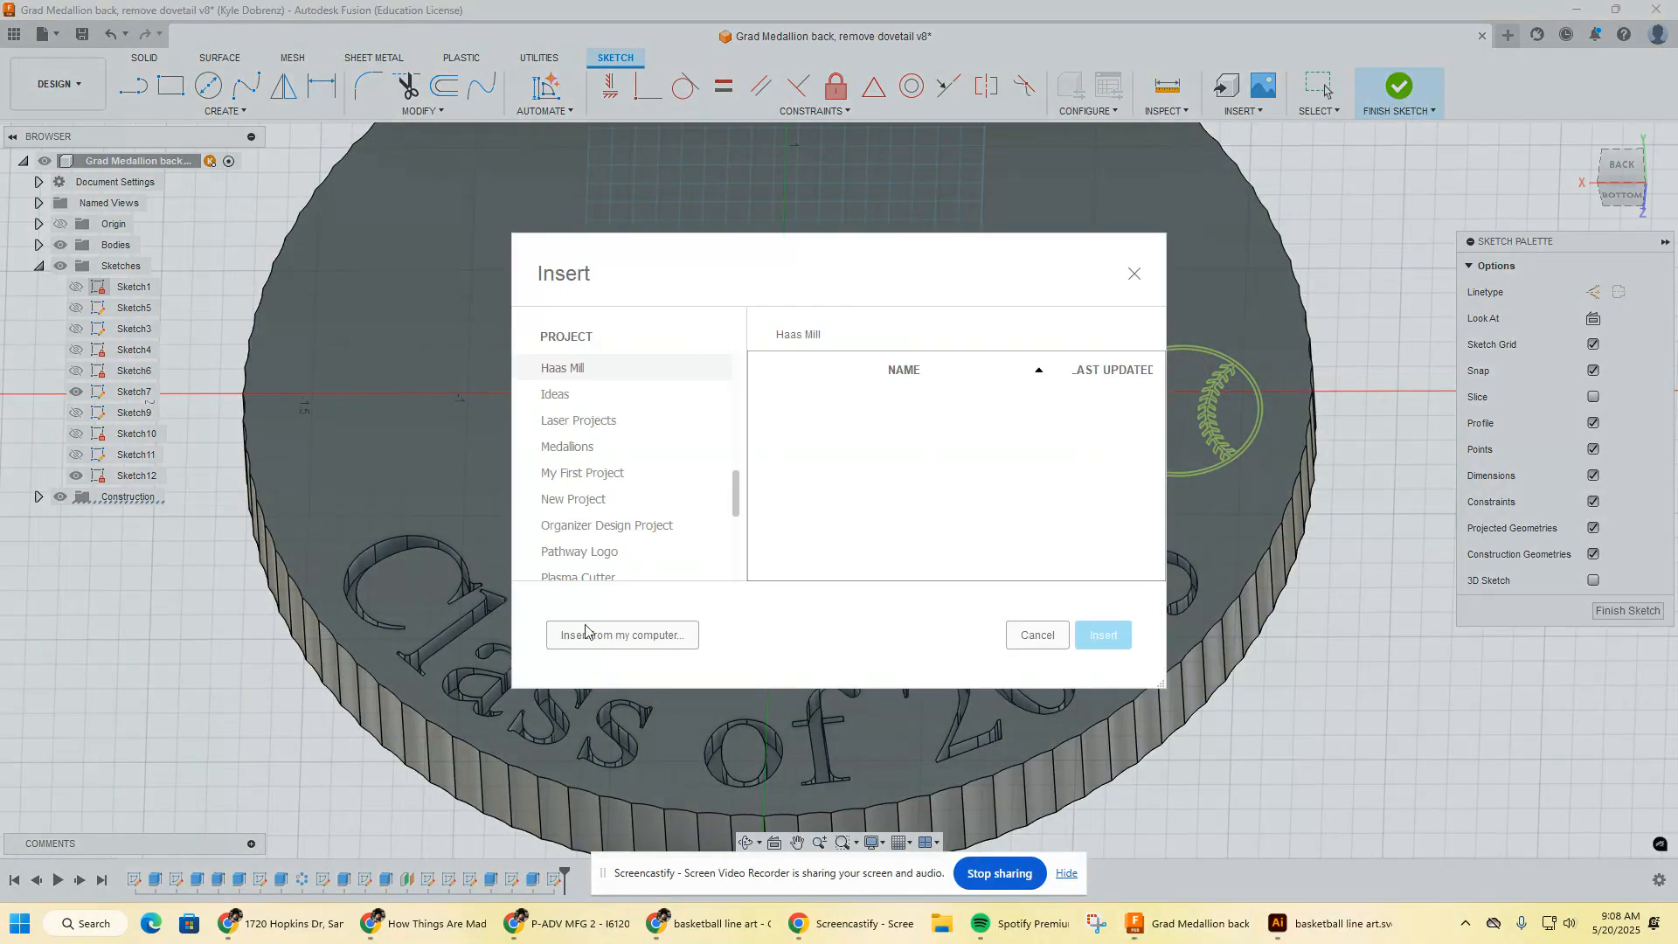
click(616, 635)
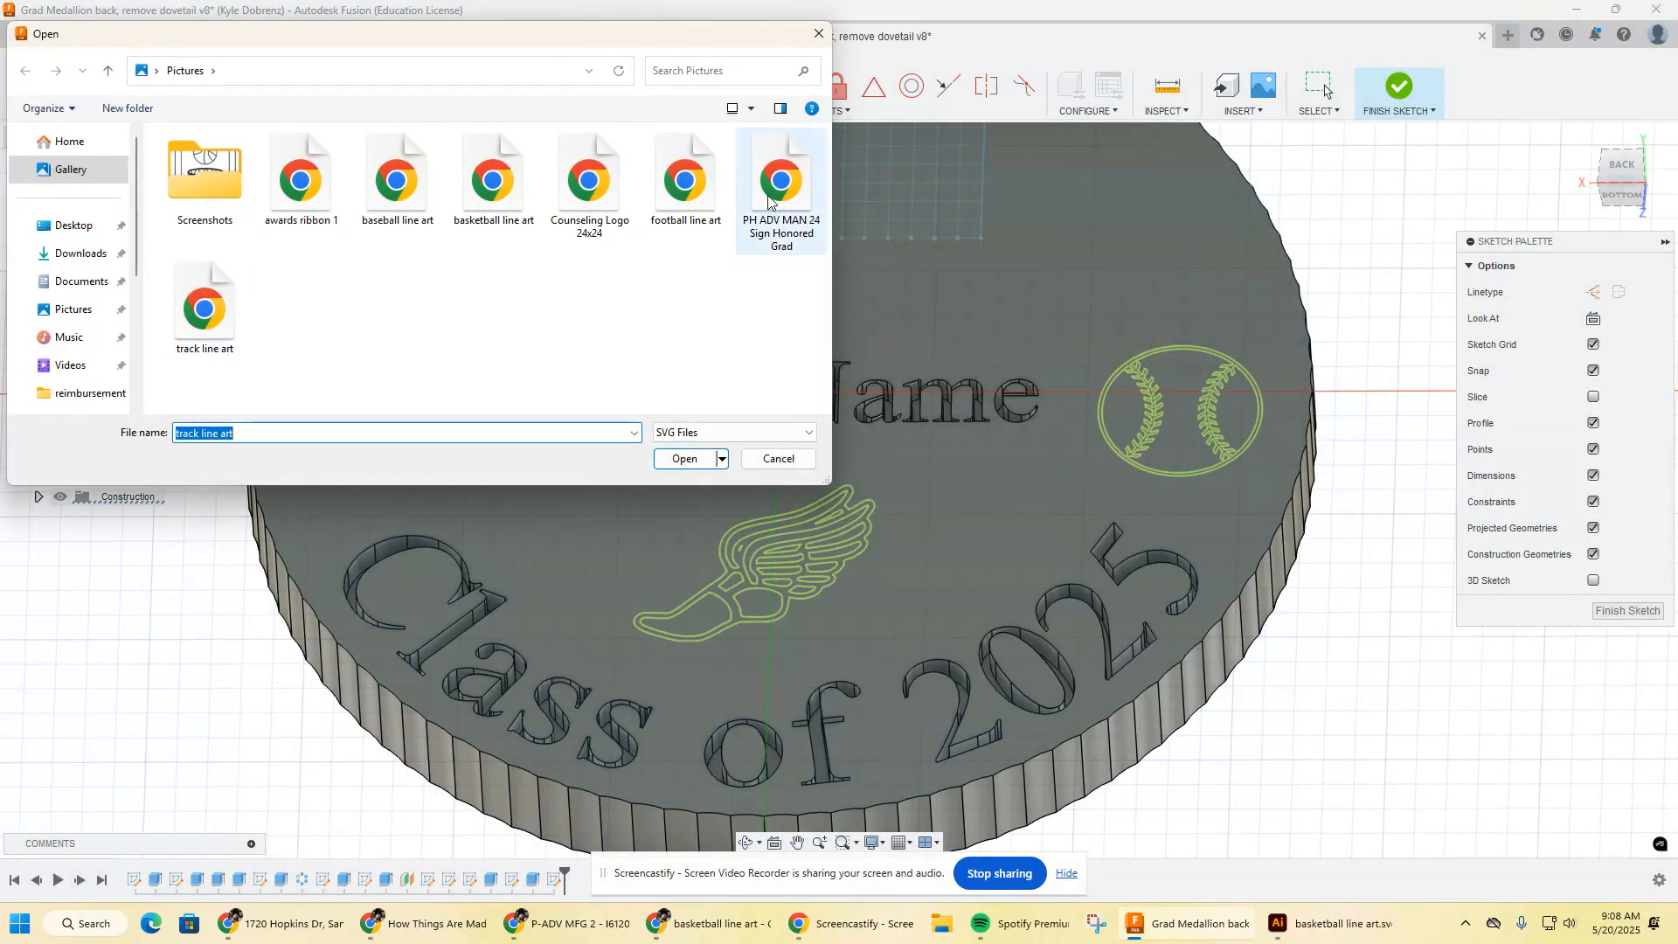
double_click(478, 192)
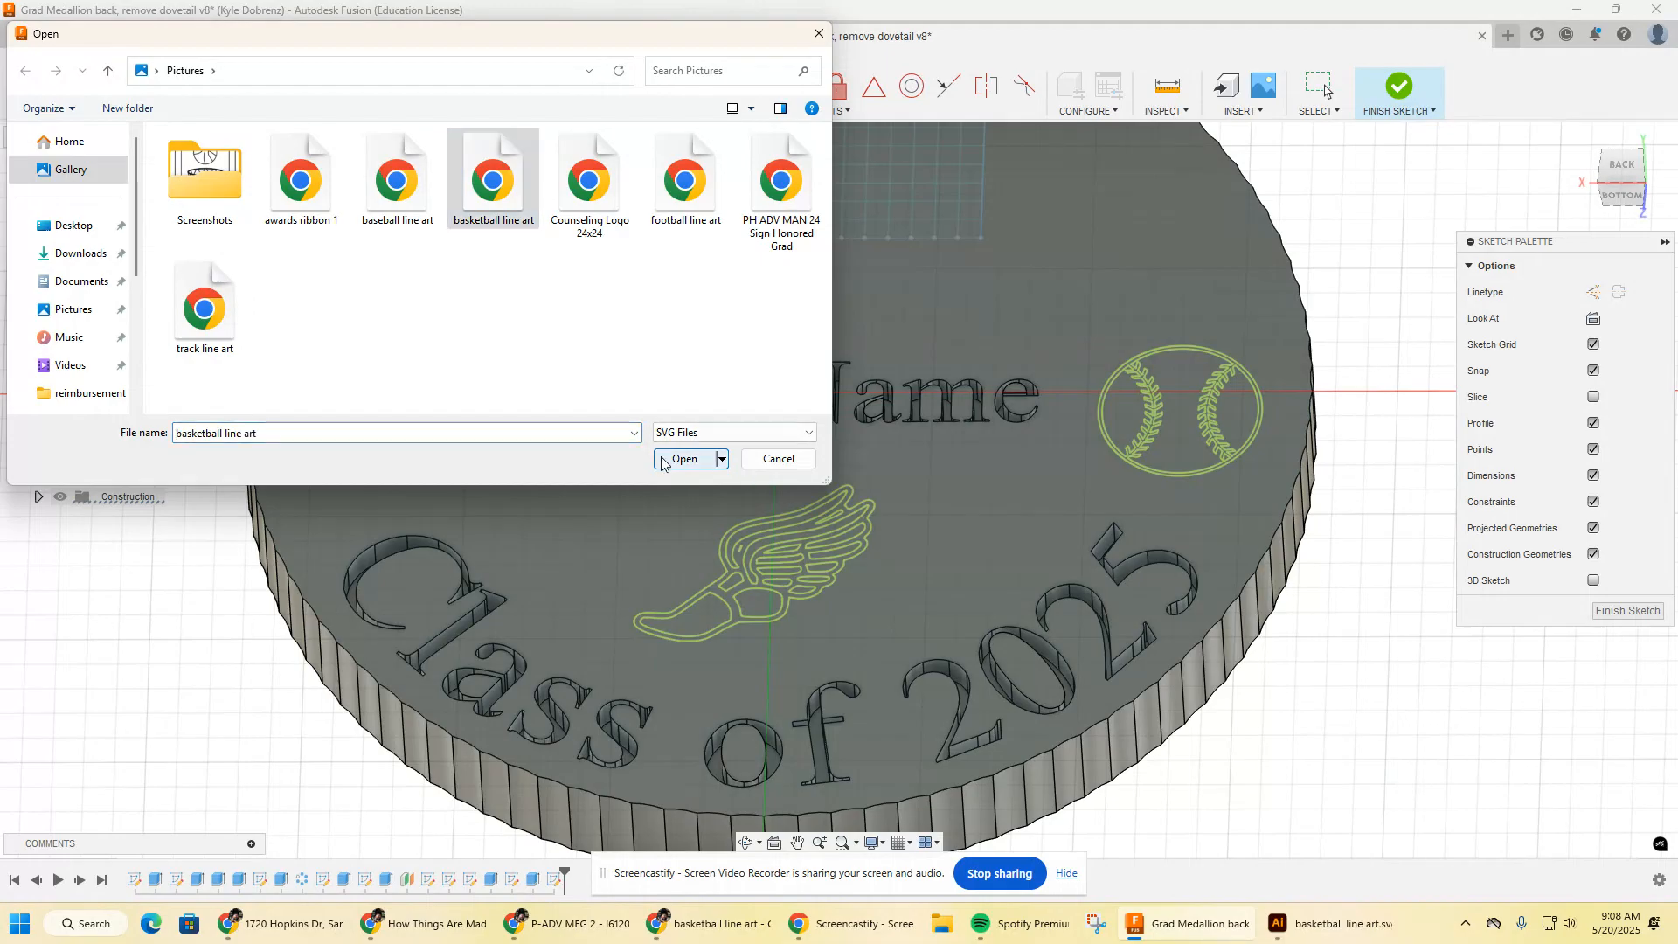
scroll(804, 410, down, 2)
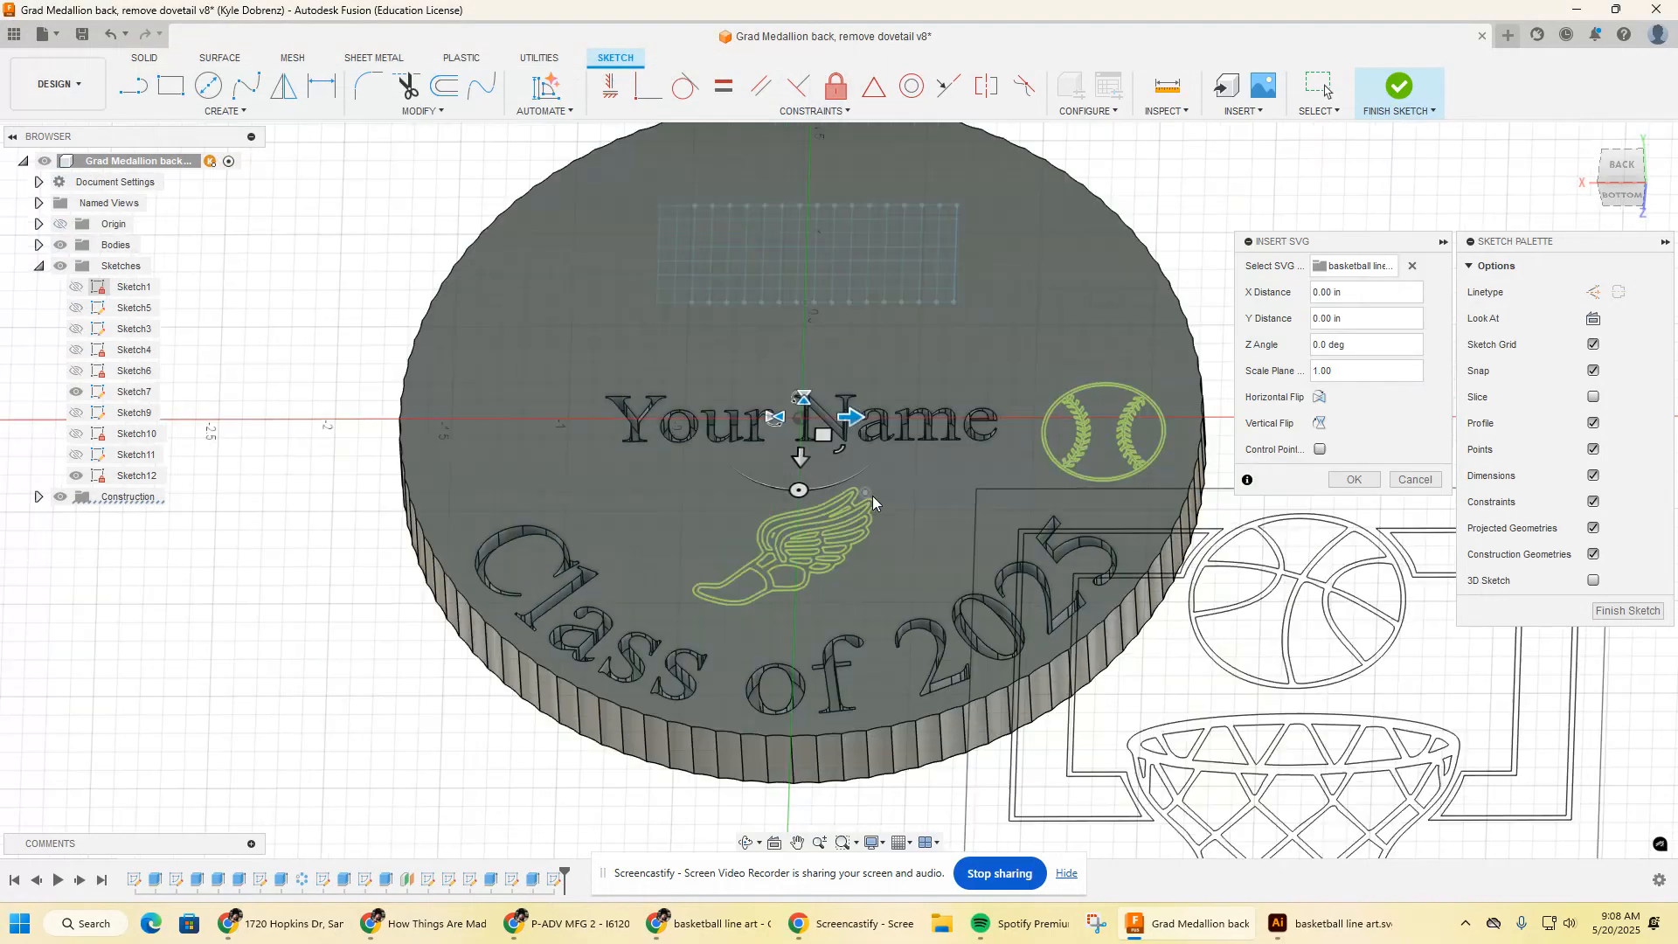
drag(799, 356, 344, 286)
click(1345, 480)
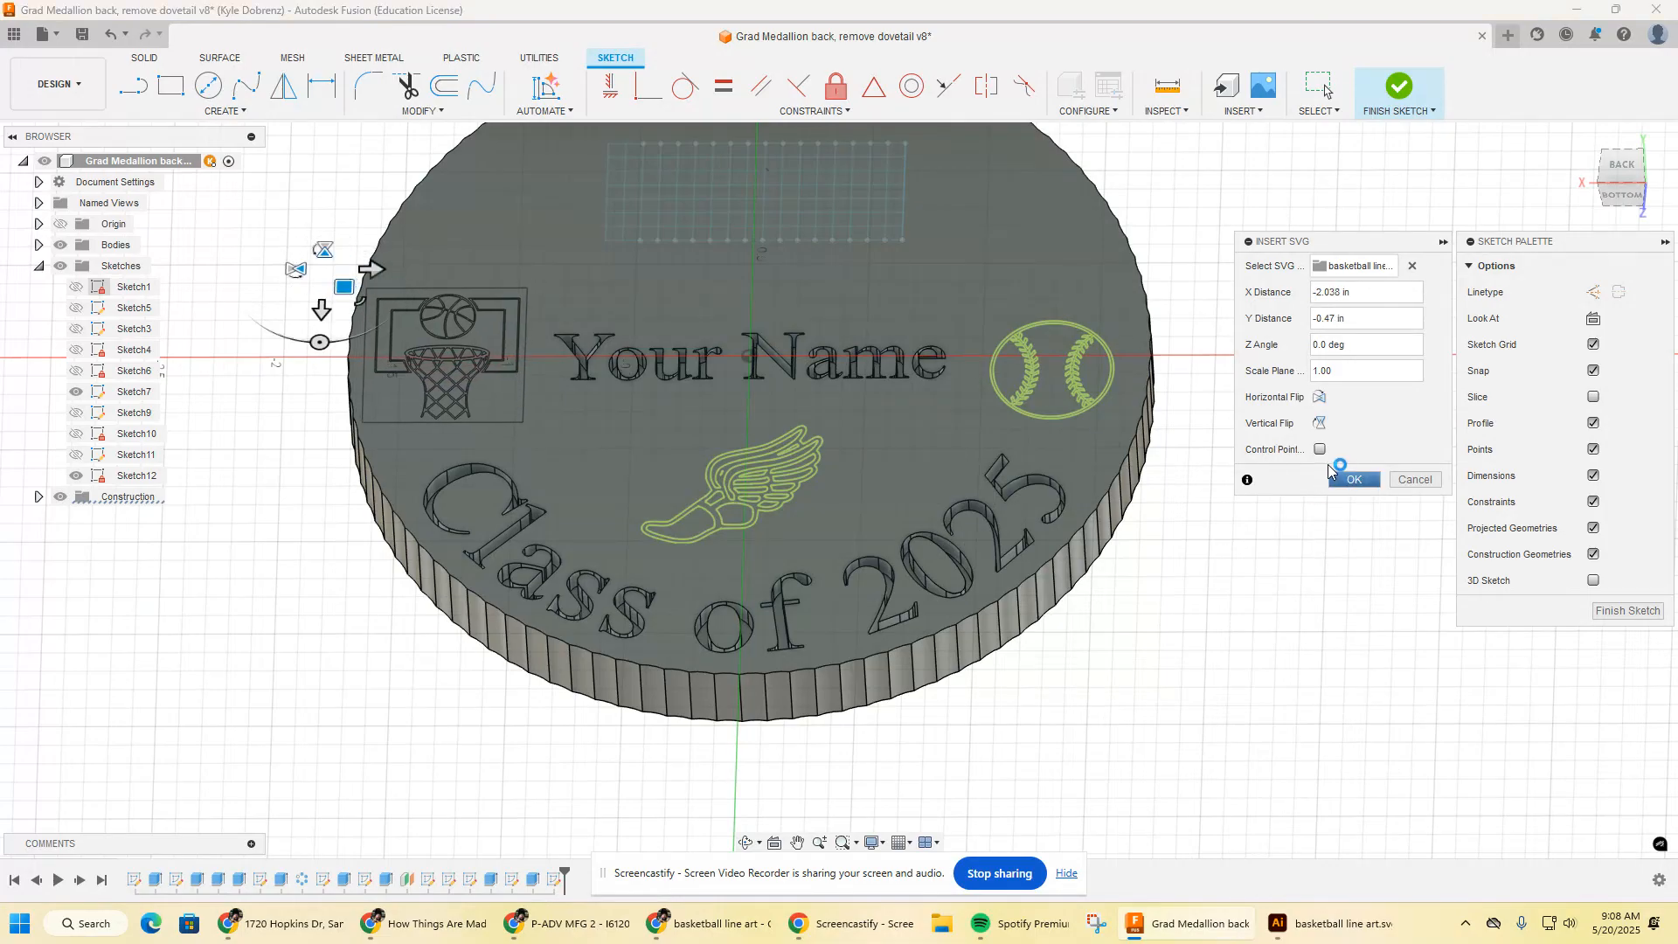
- Delete the four border lines framing the inserted basketball hoop art and finish editing Sketch12
scroll(437, 295, up, 3)
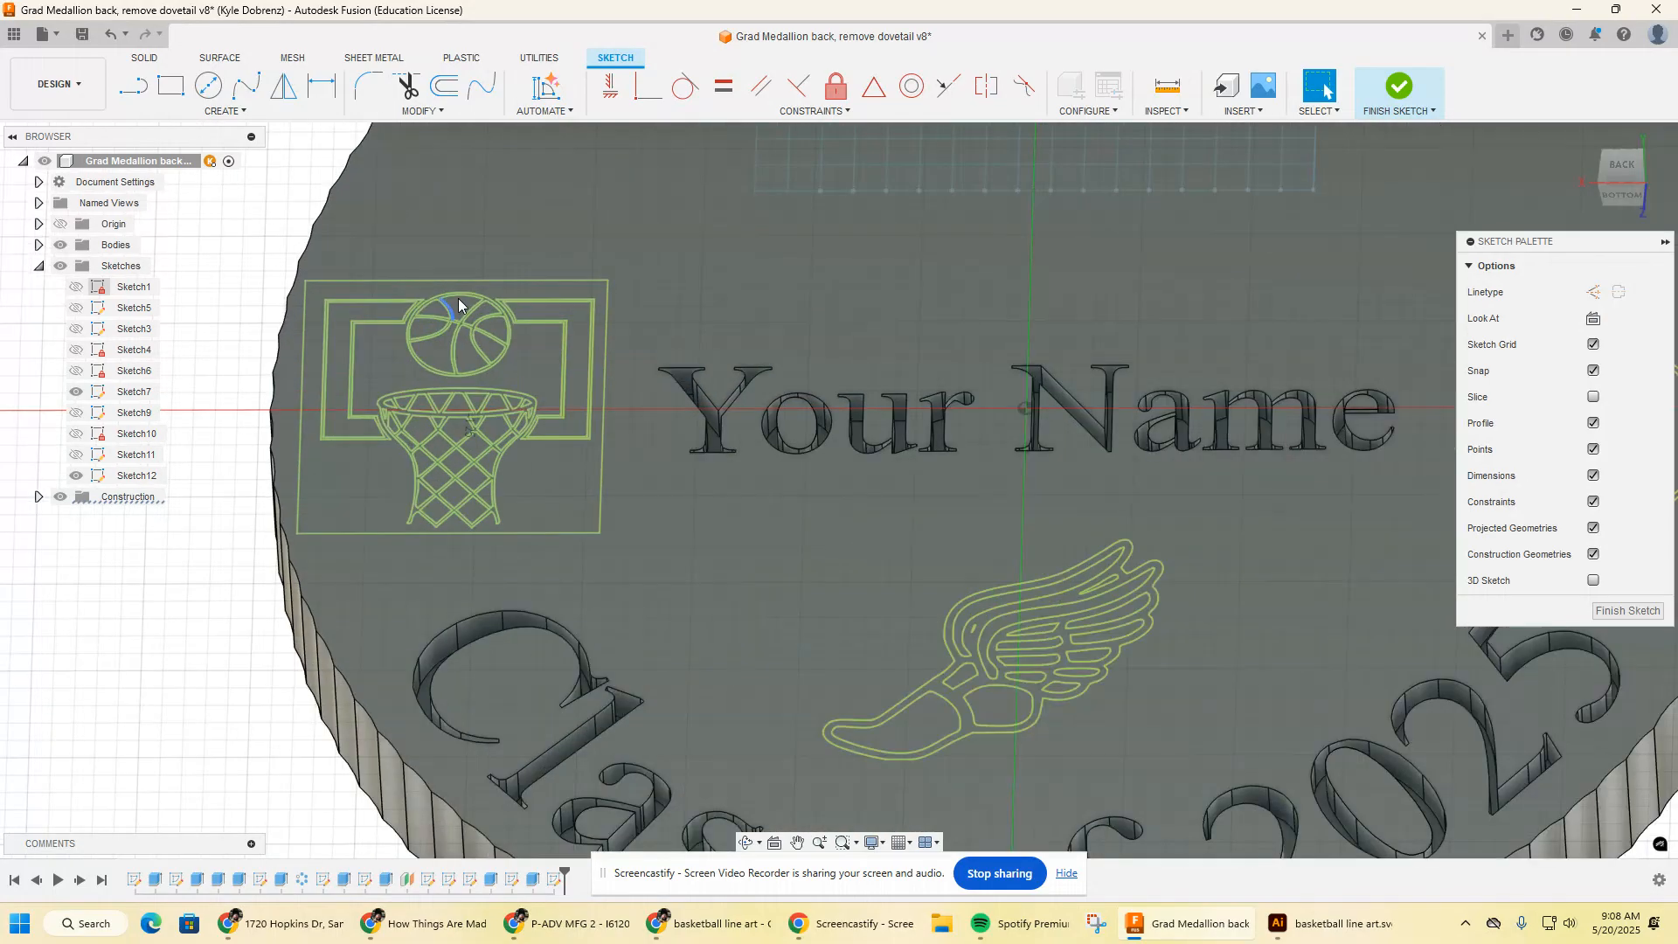
click(600, 474)
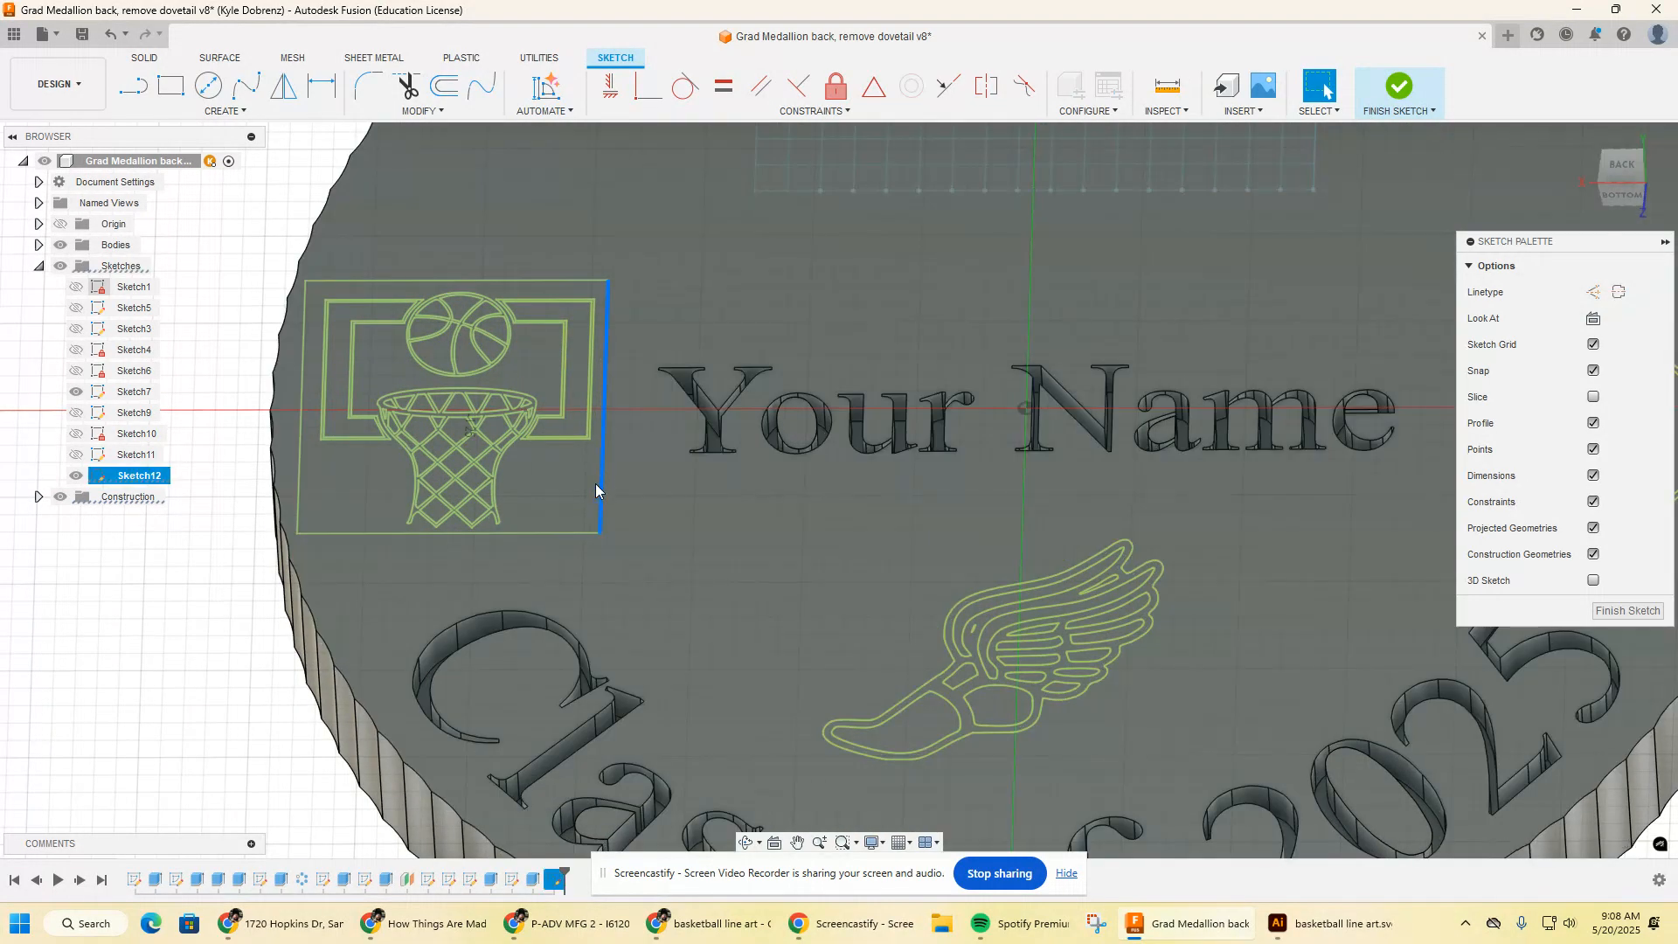
key(Delete)
click(553, 531)
key(Delete)
click(301, 479)
key(Delete)
click(359, 279)
key(Delete)
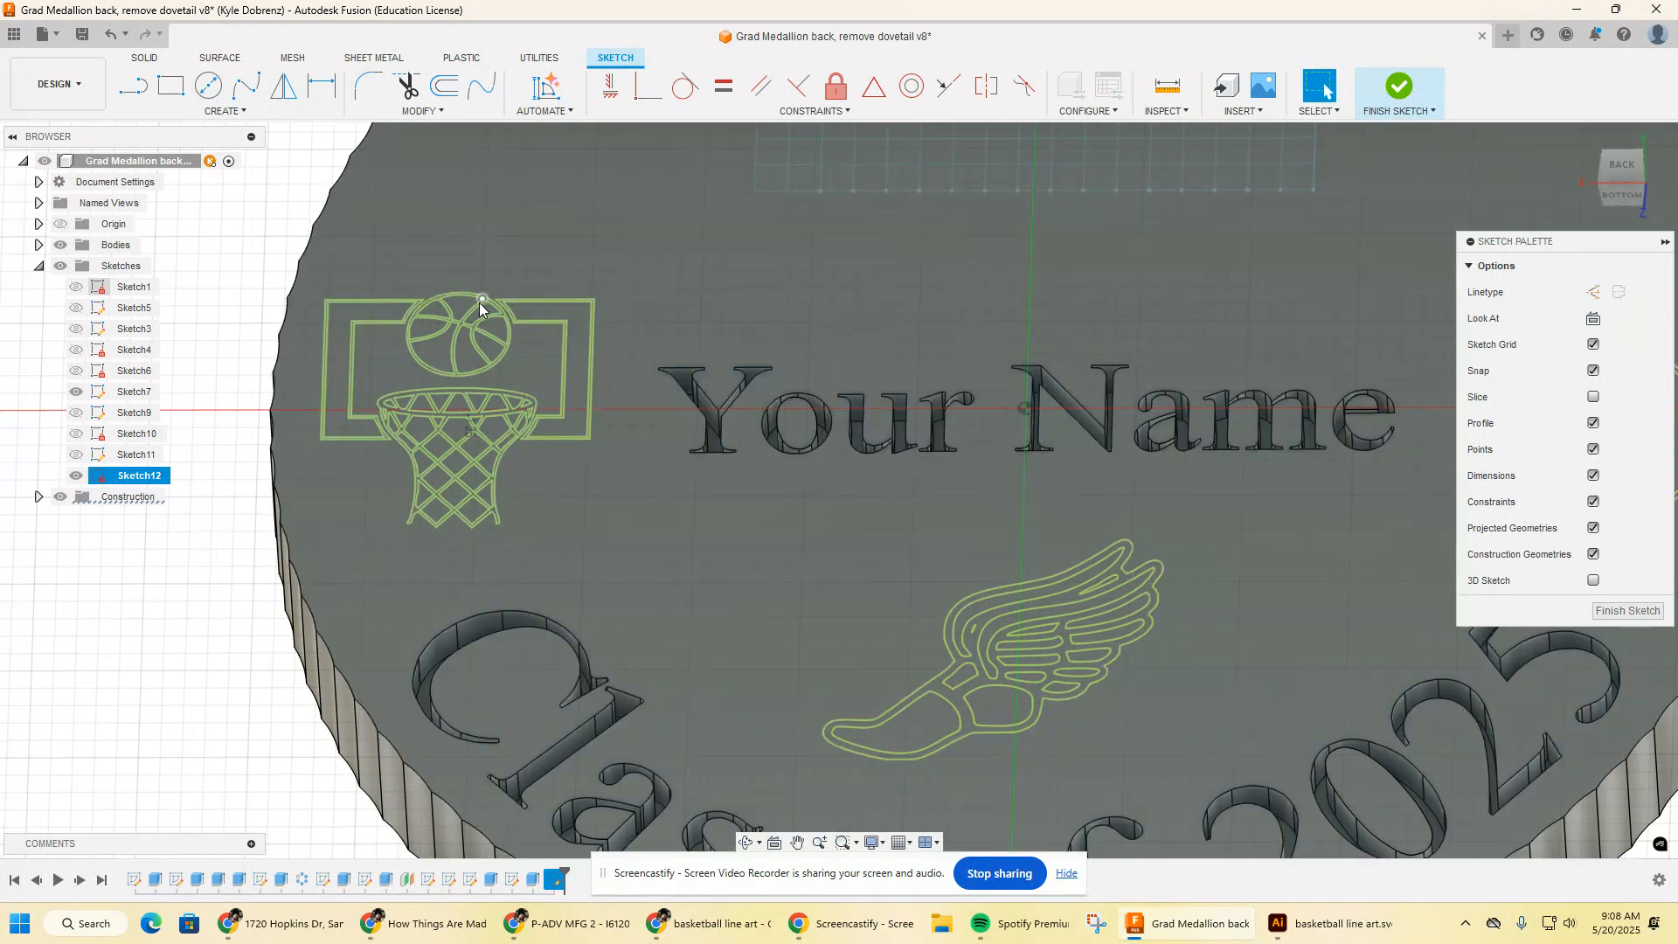
scroll(569, 446, down, 5)
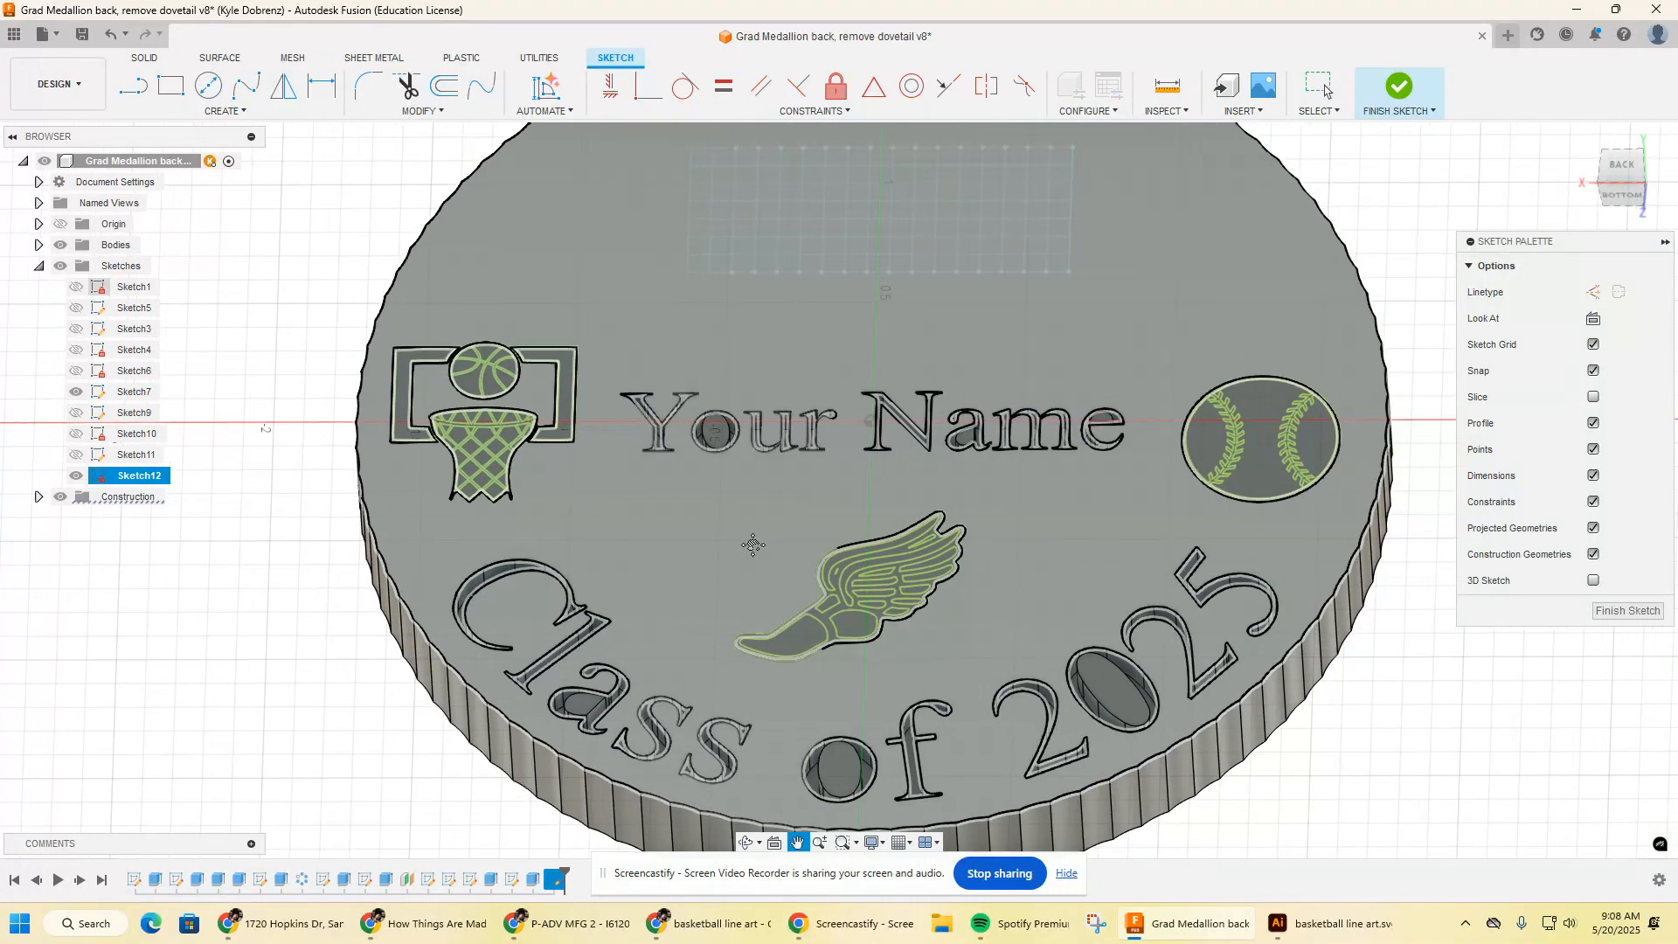
click(1398, 85)
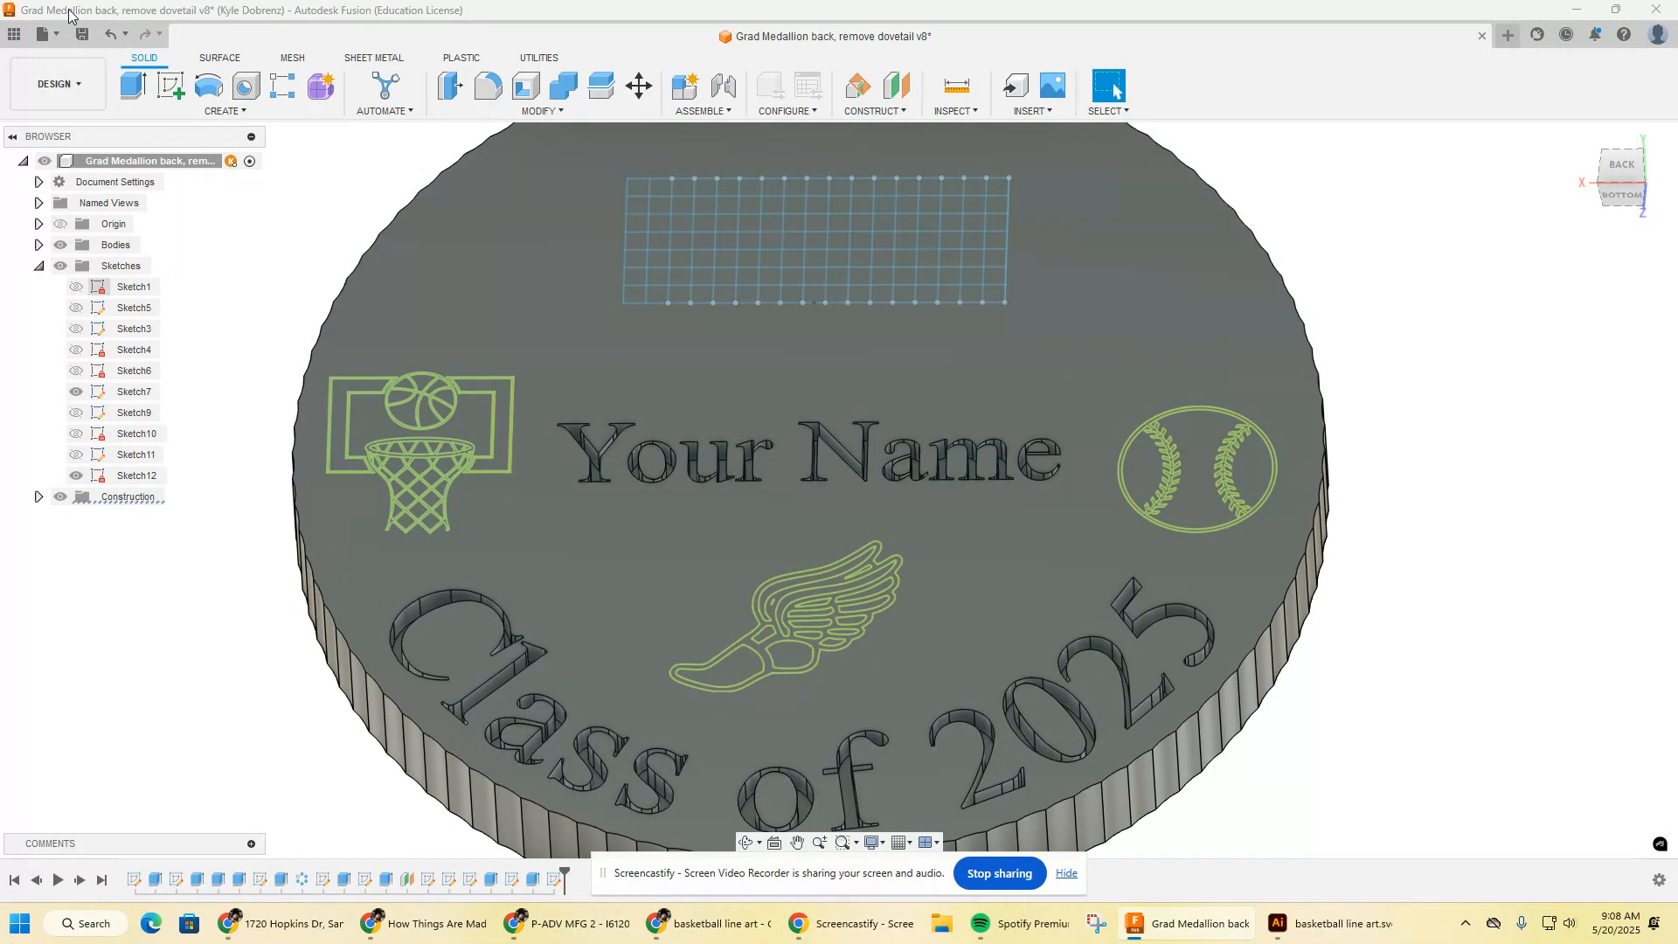
- Switch to the Manufacture workspace, check the contours selected in the Your Name engraving, and accept the operation to inspect its toolpath
click(58, 84)
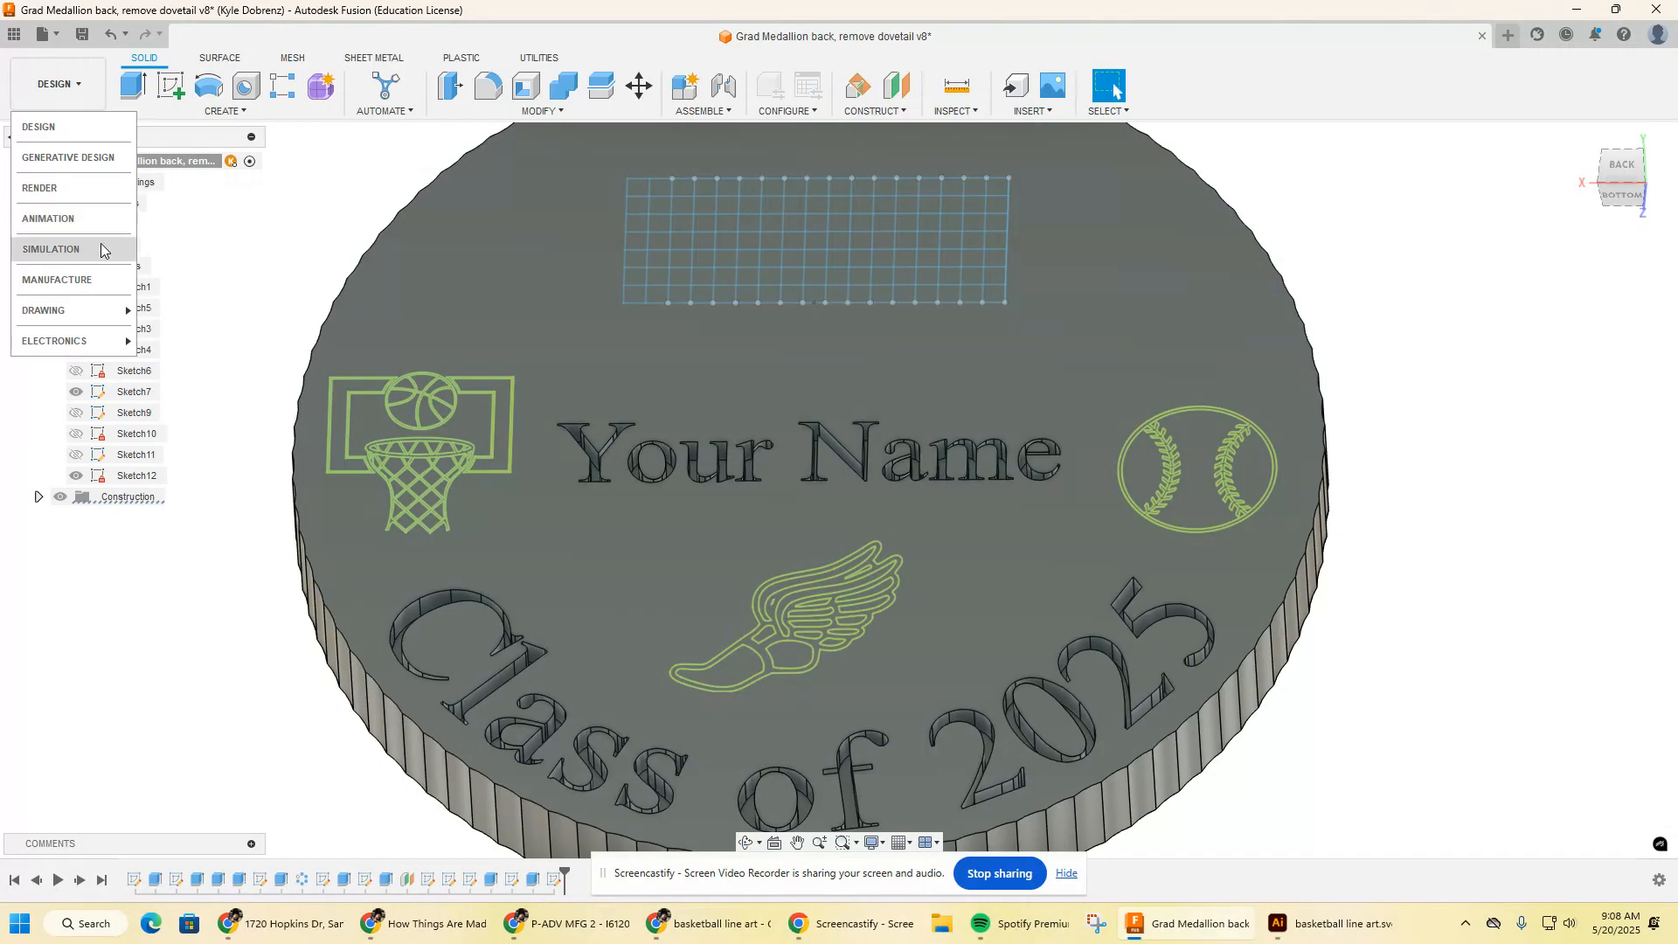
click(57, 280)
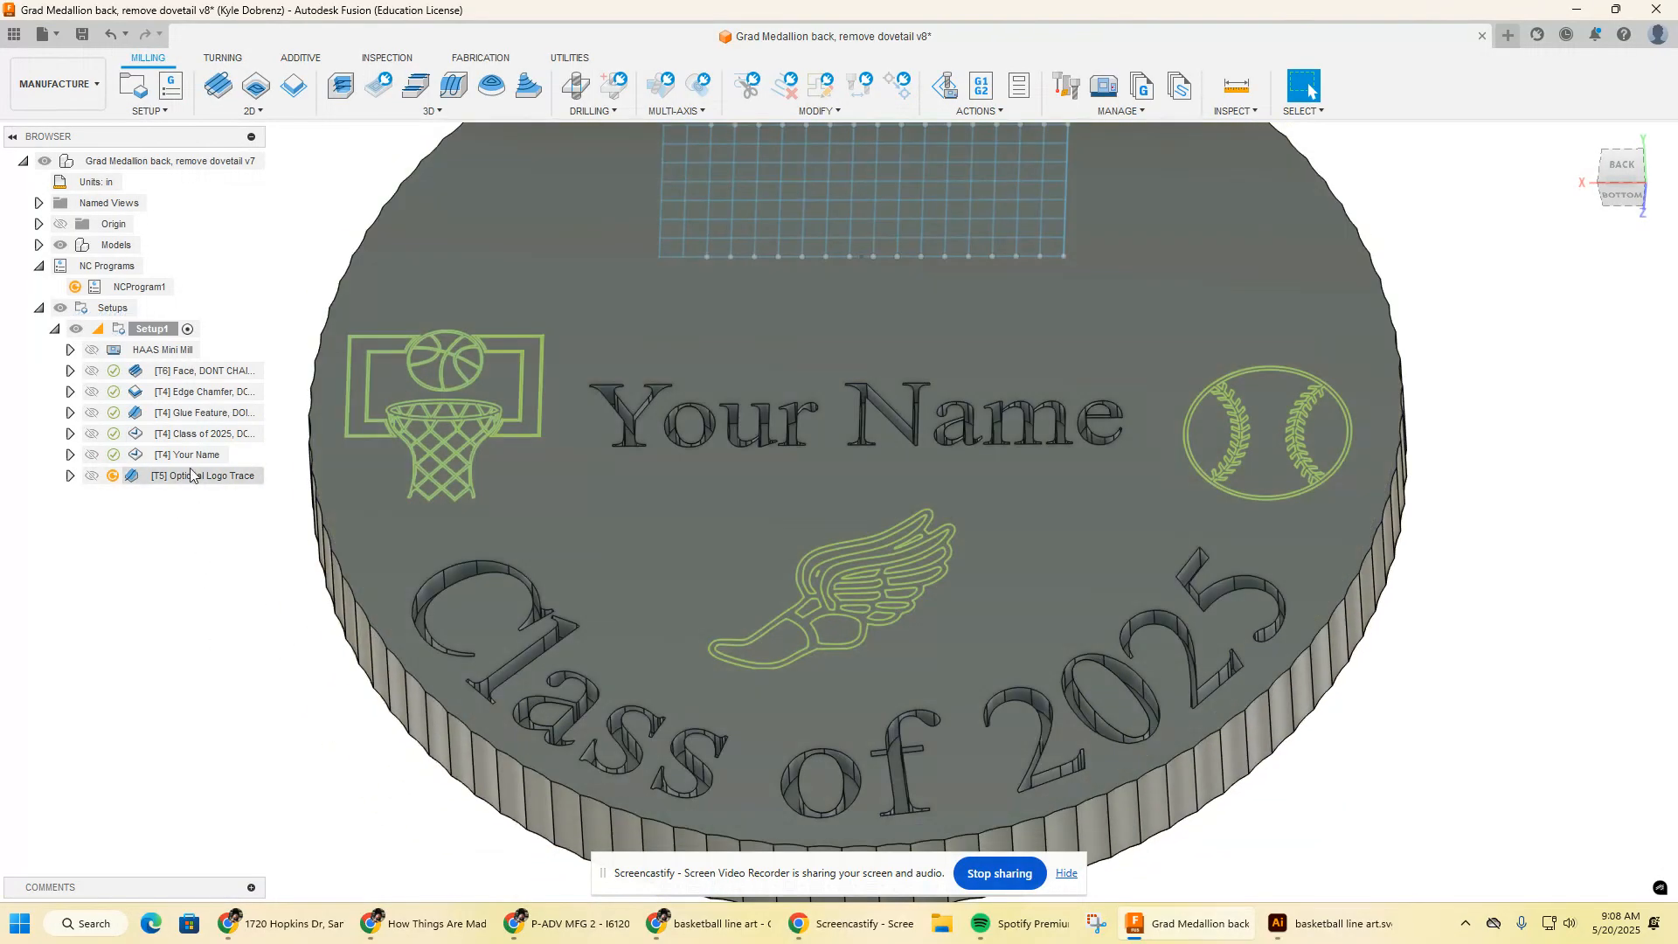
double_click(163, 456)
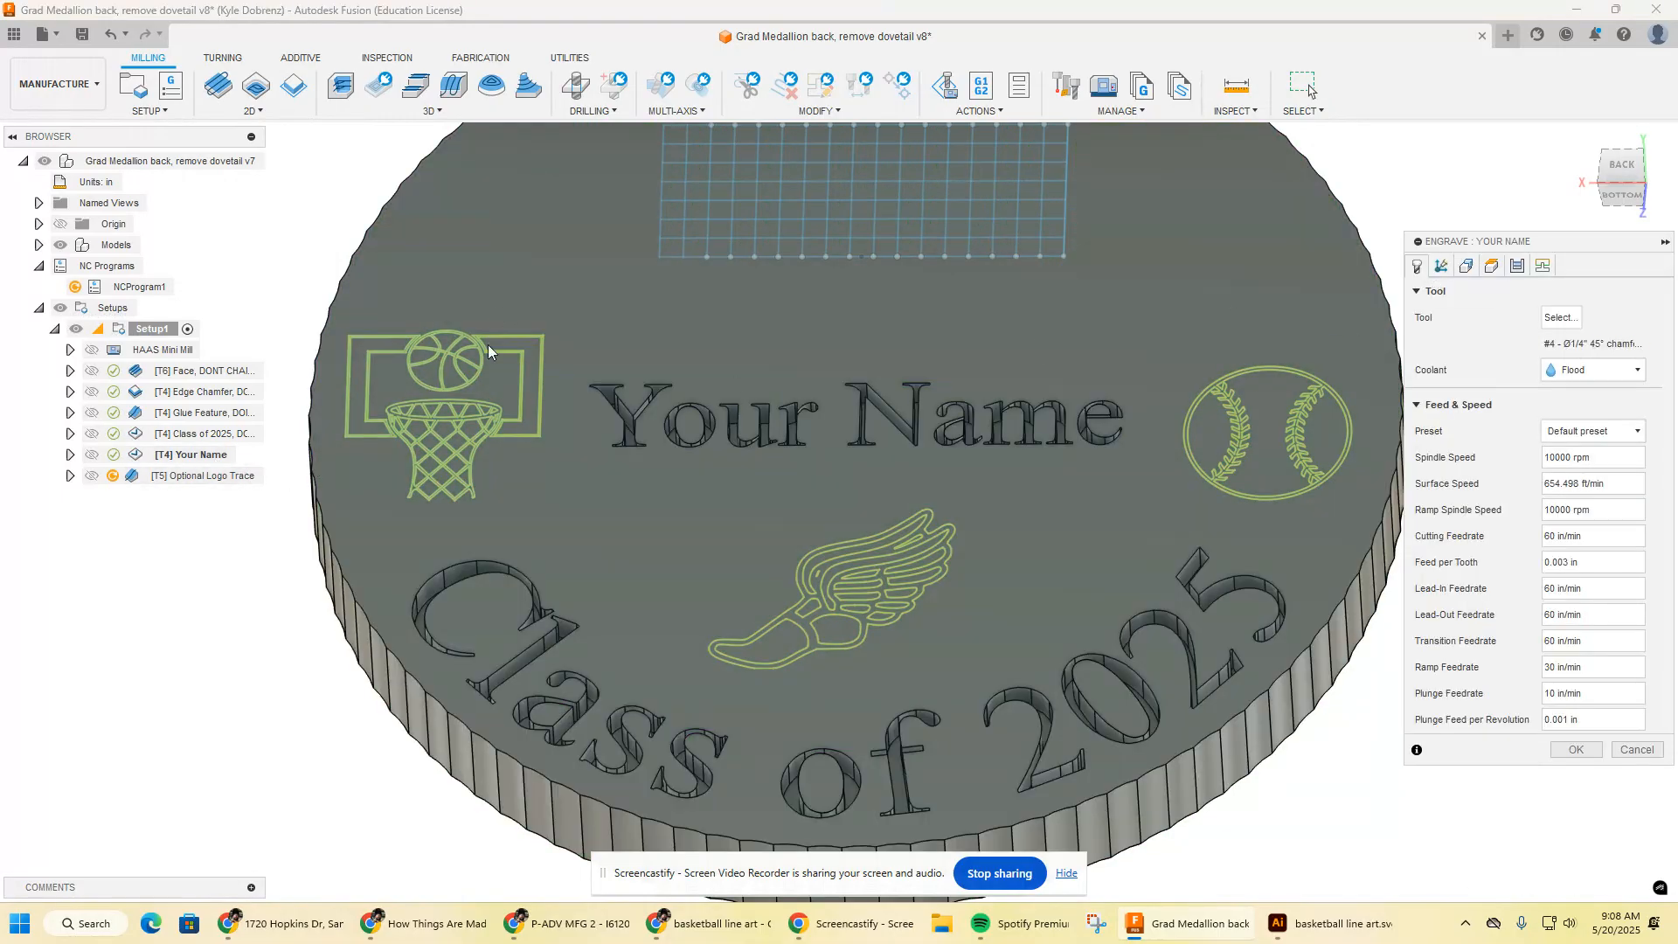
click(1466, 267)
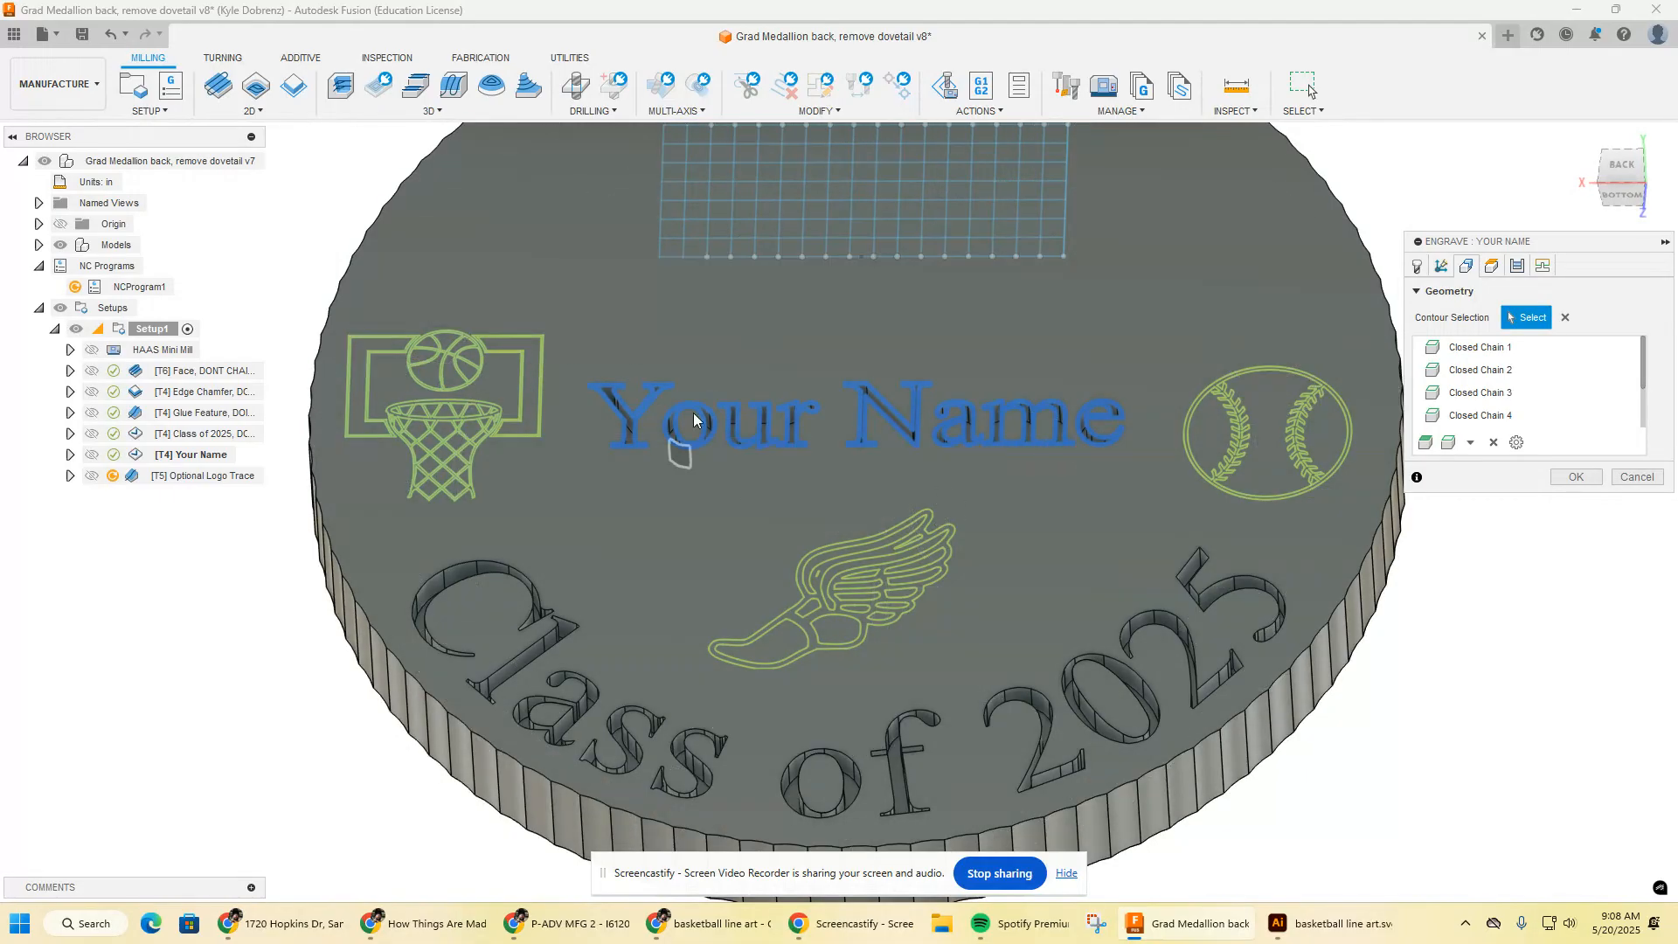
scroll(716, 396, up, 3)
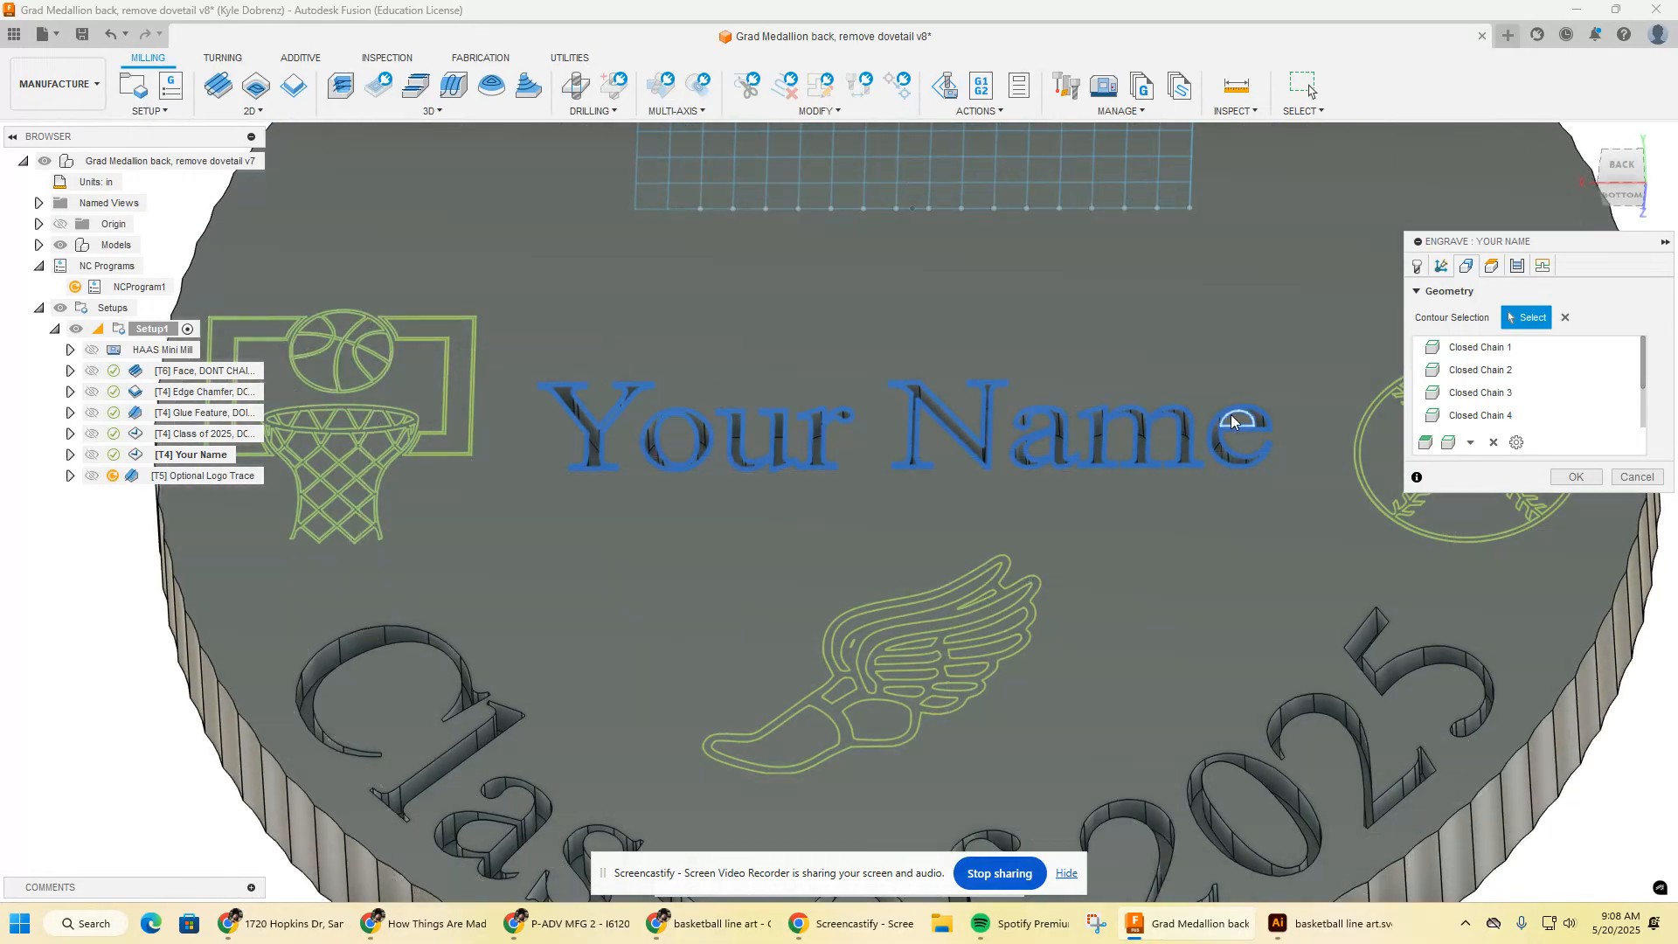
scroll(1181, 505, down, 4)
middle_drag(1177, 510, 981, 461)
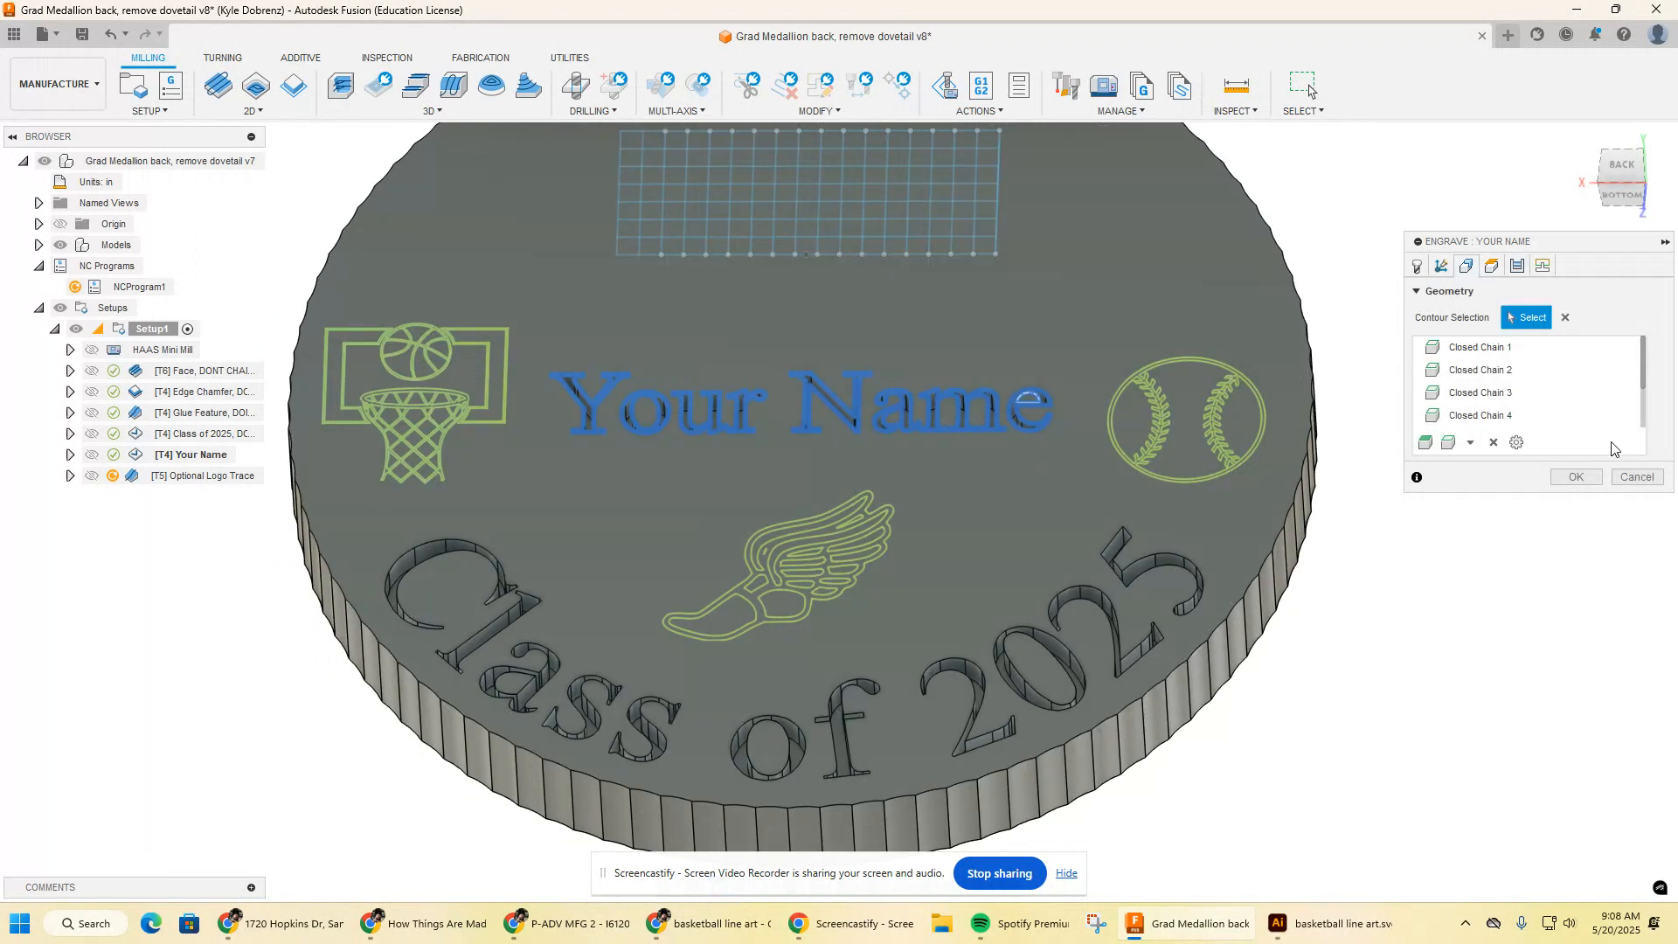
click(1578, 484)
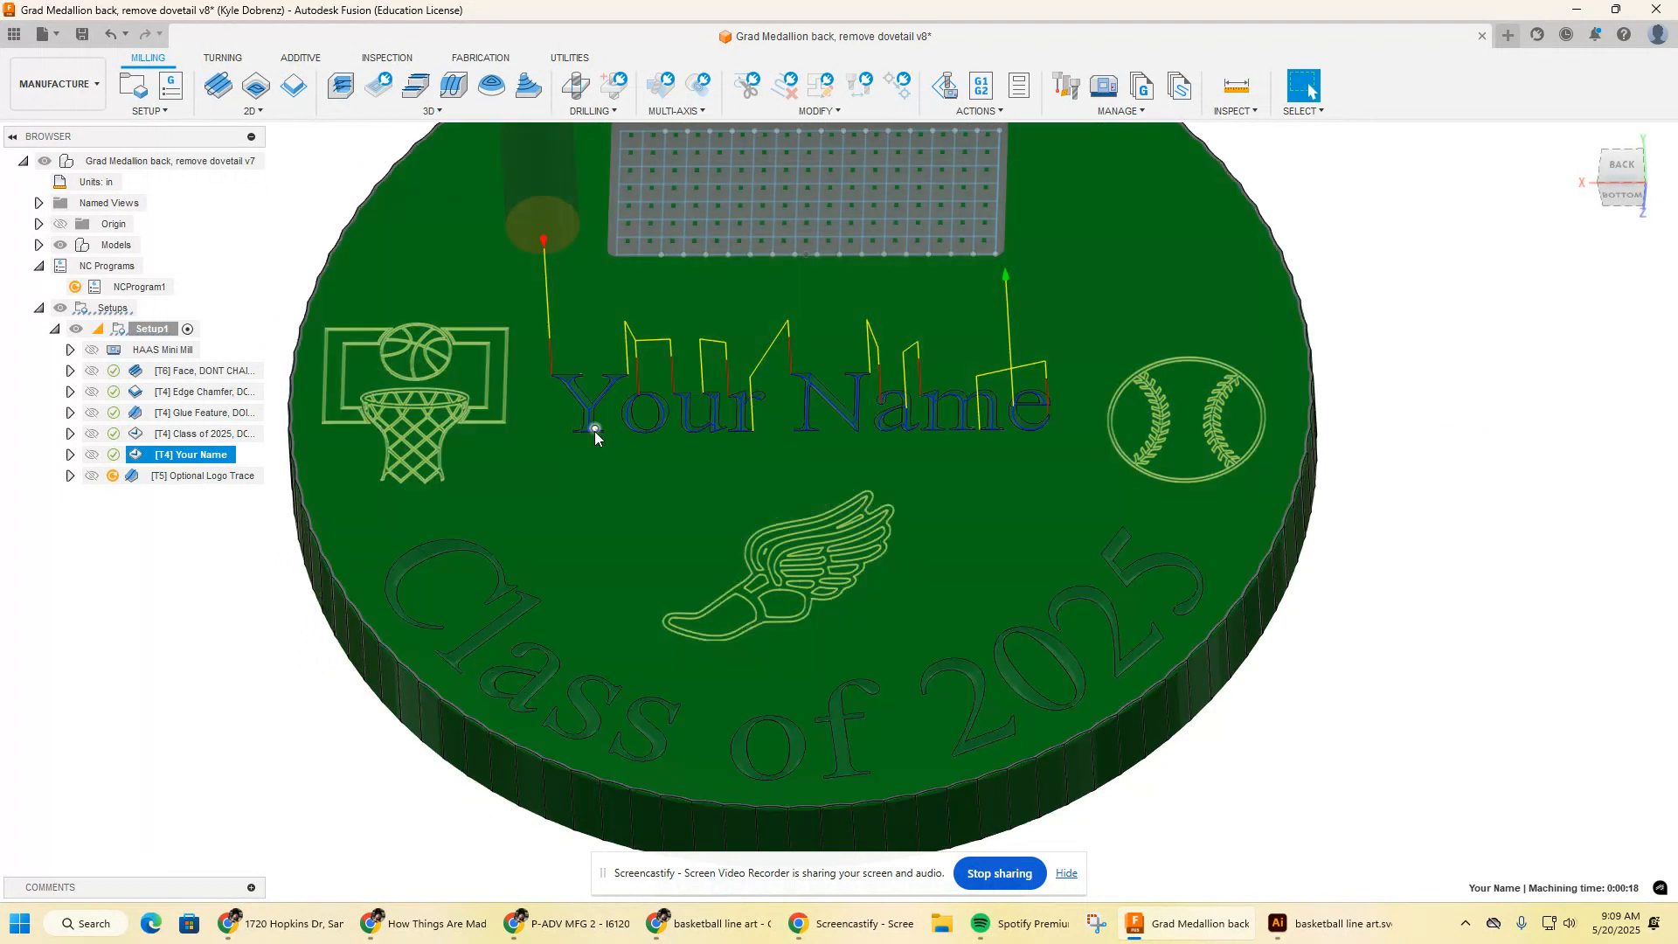
scroll(596, 425, up, 3)
mouse_move(598, 425)
shift+middle_down()
mouse_move(611, 339)
mouse_move(610, 430)
shift+middle_up()
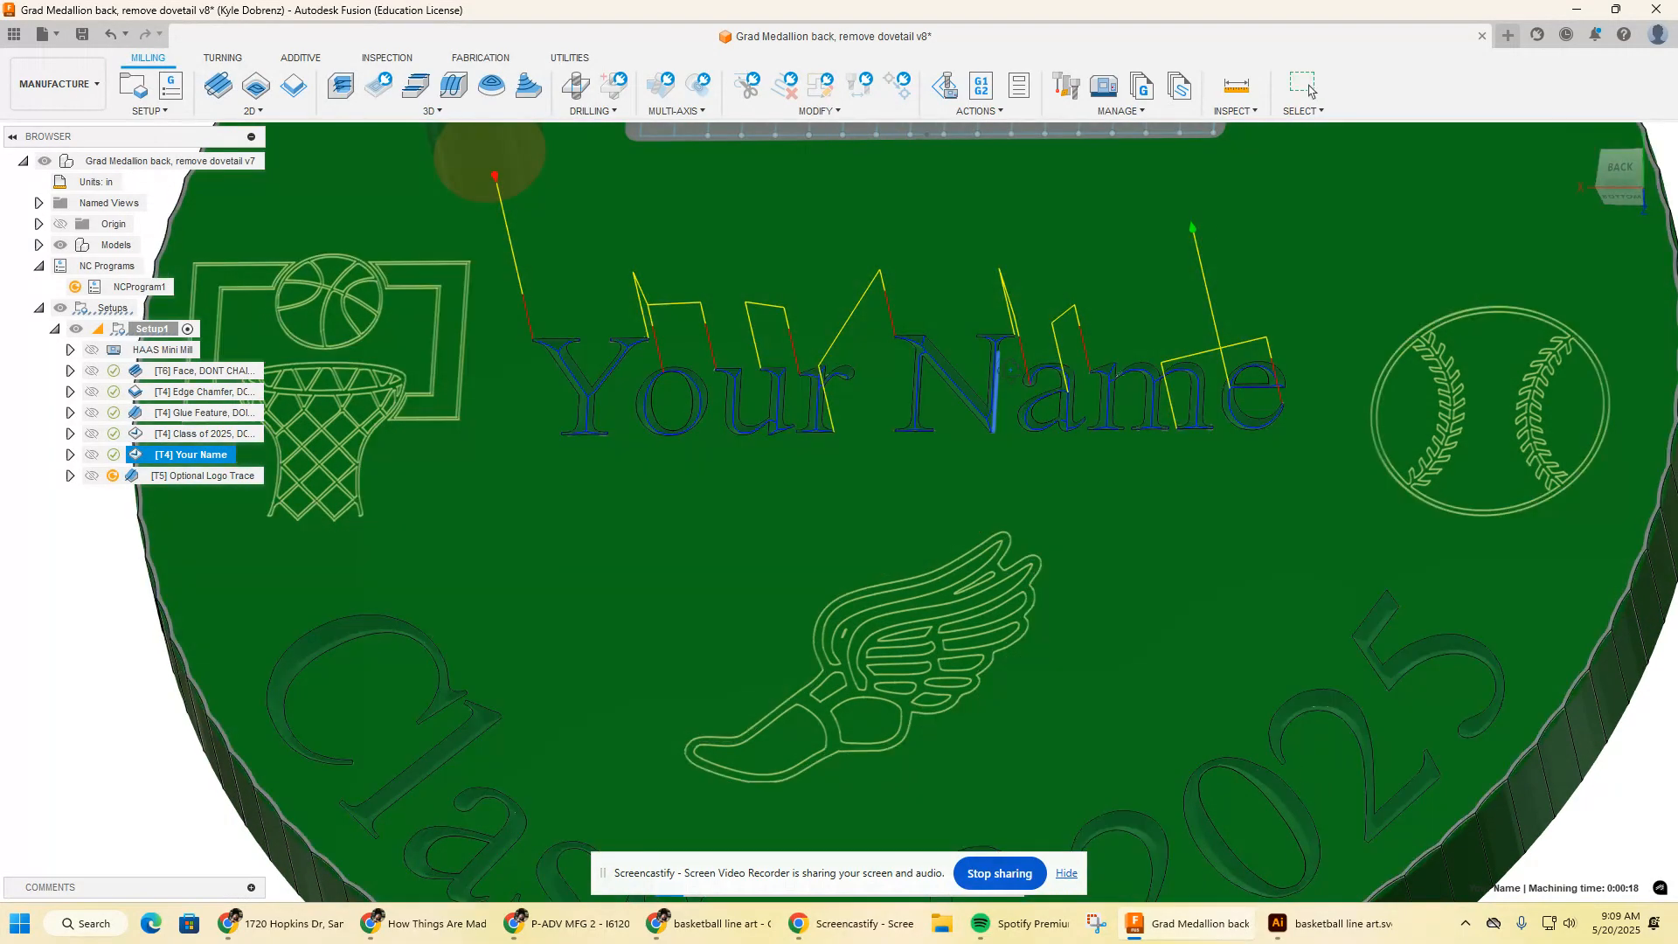
scroll(687, 501, down, 2)
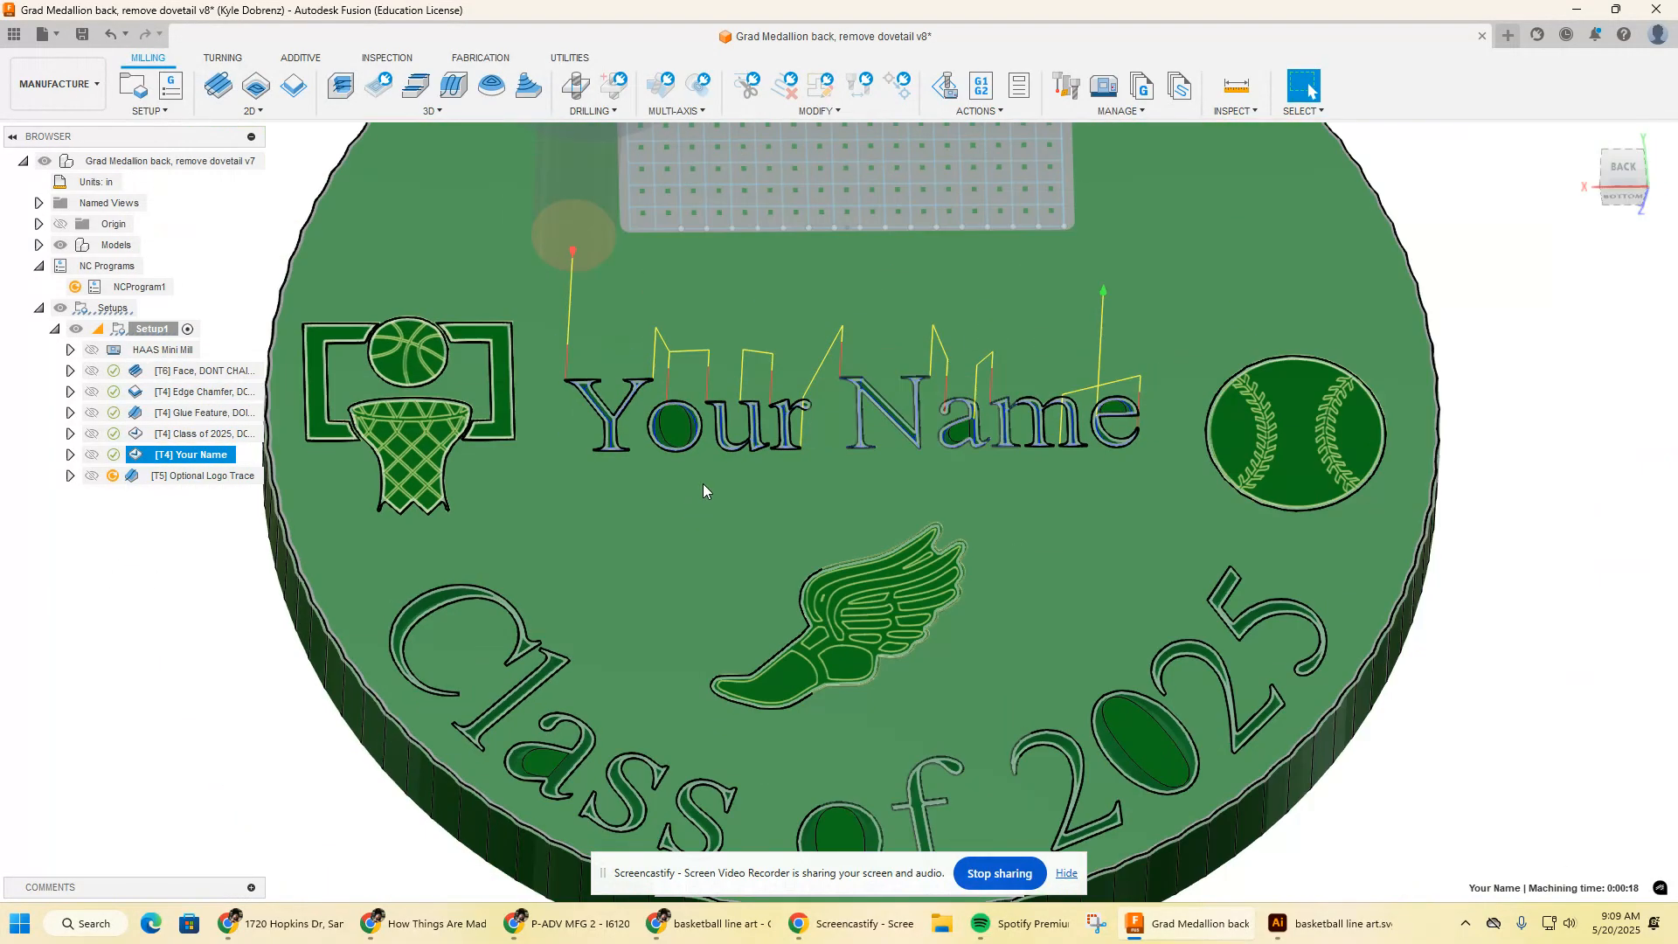
scroll(702, 484, down, 2)
double_click(214, 476)
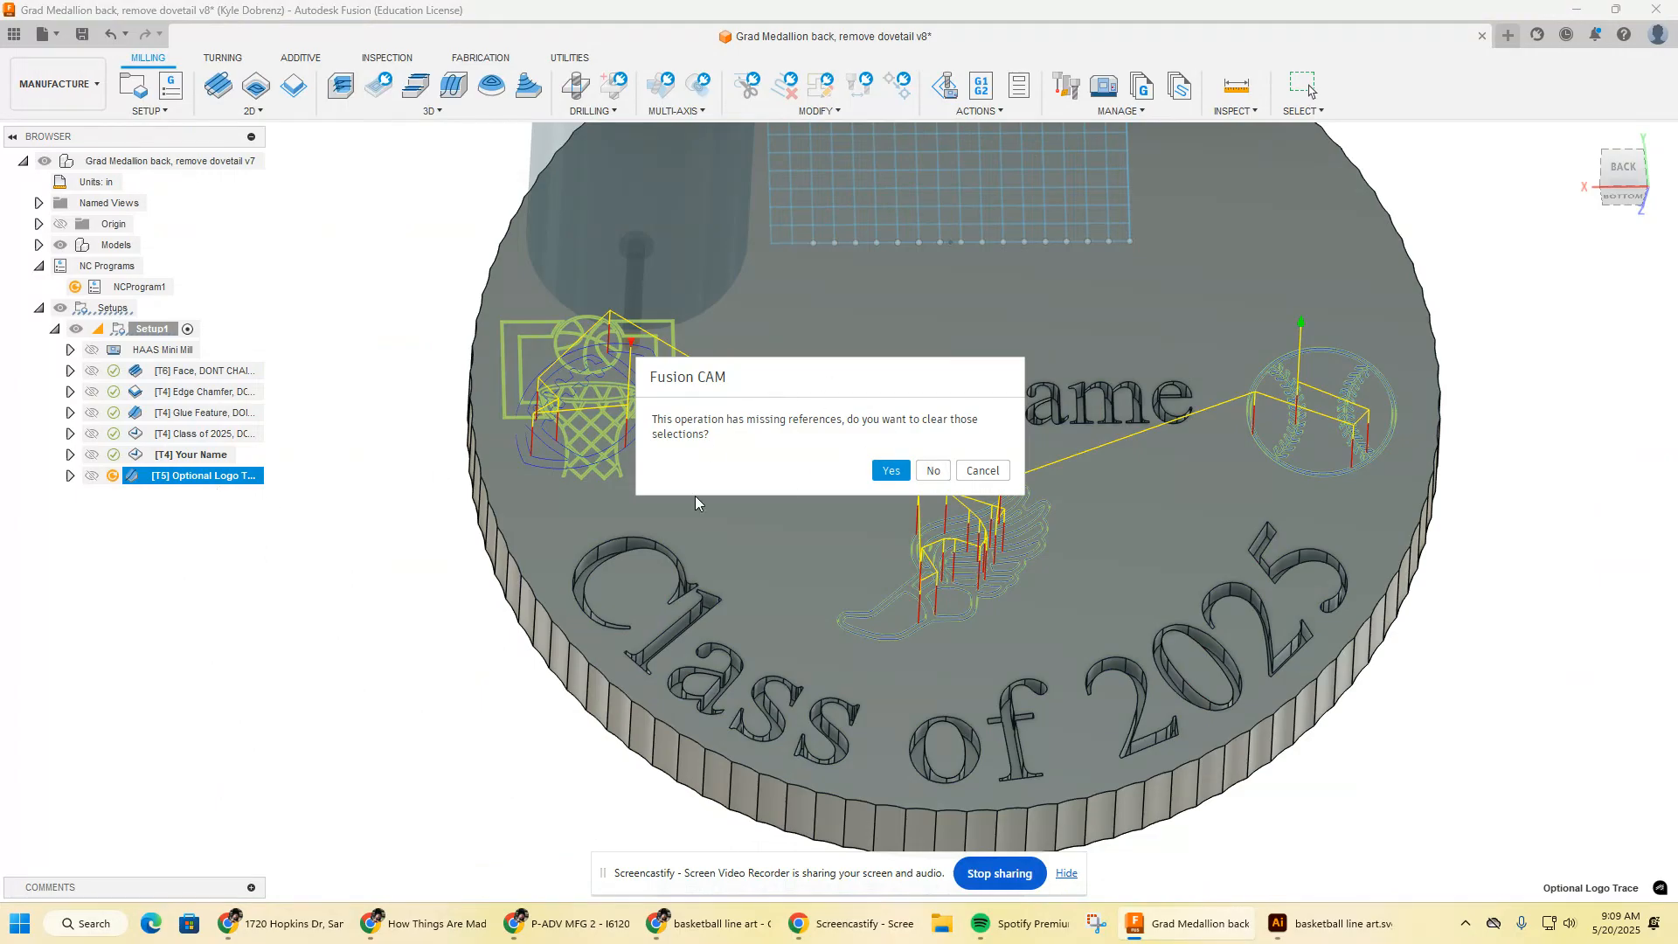
click(891, 471)
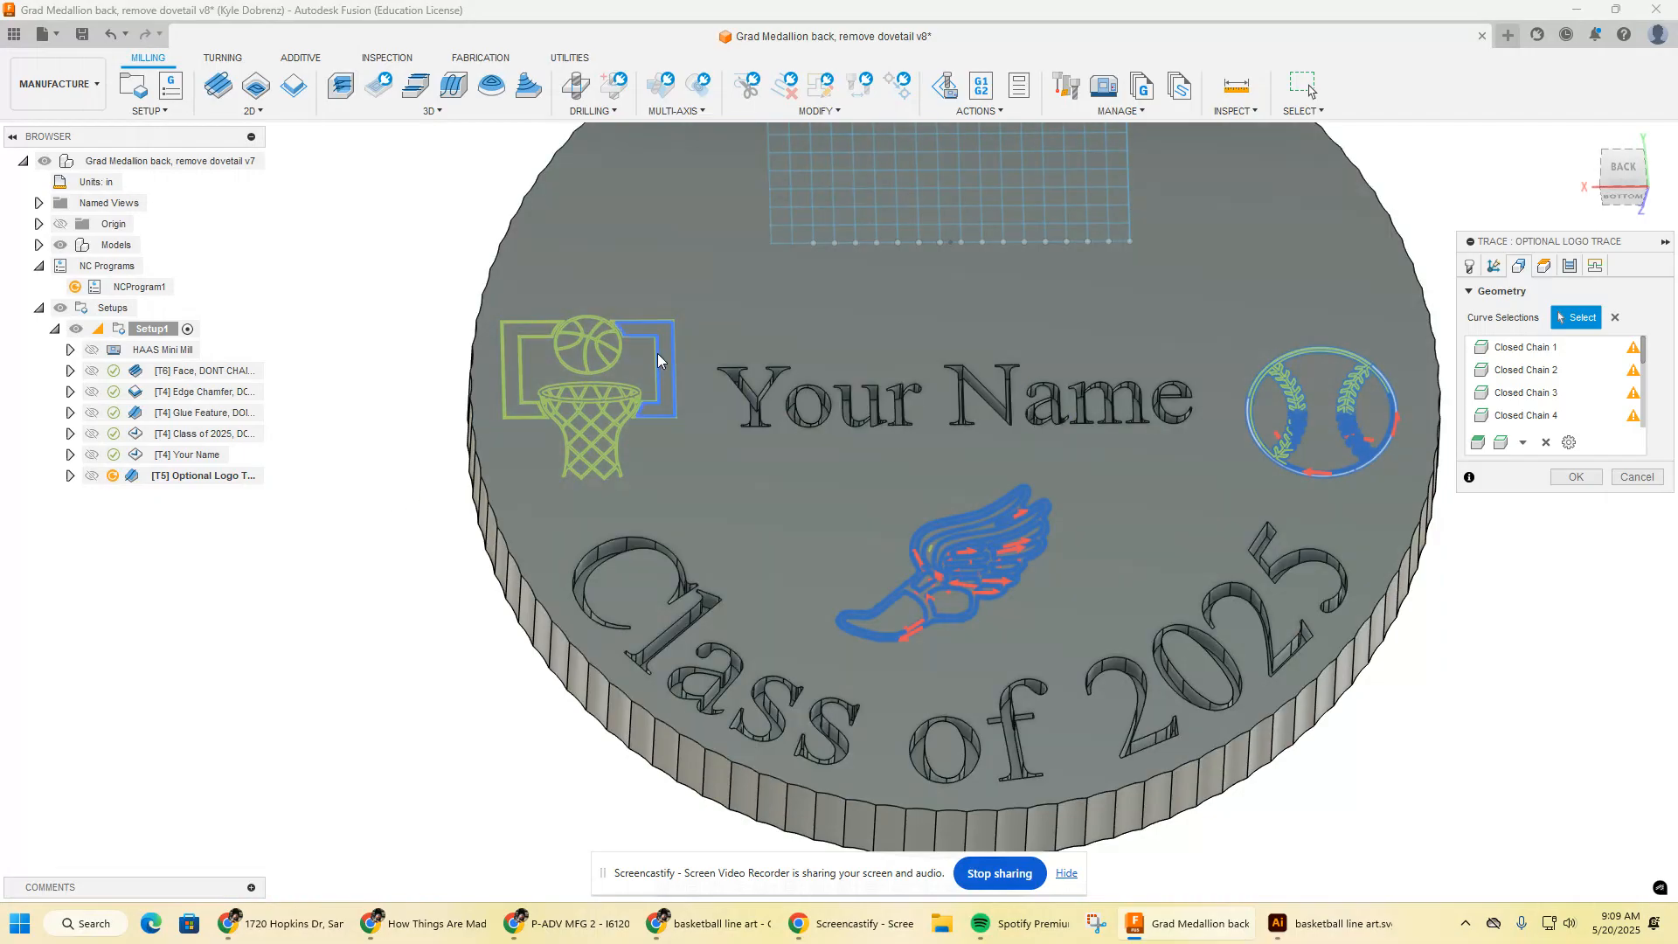
scroll(642, 371, up, 2)
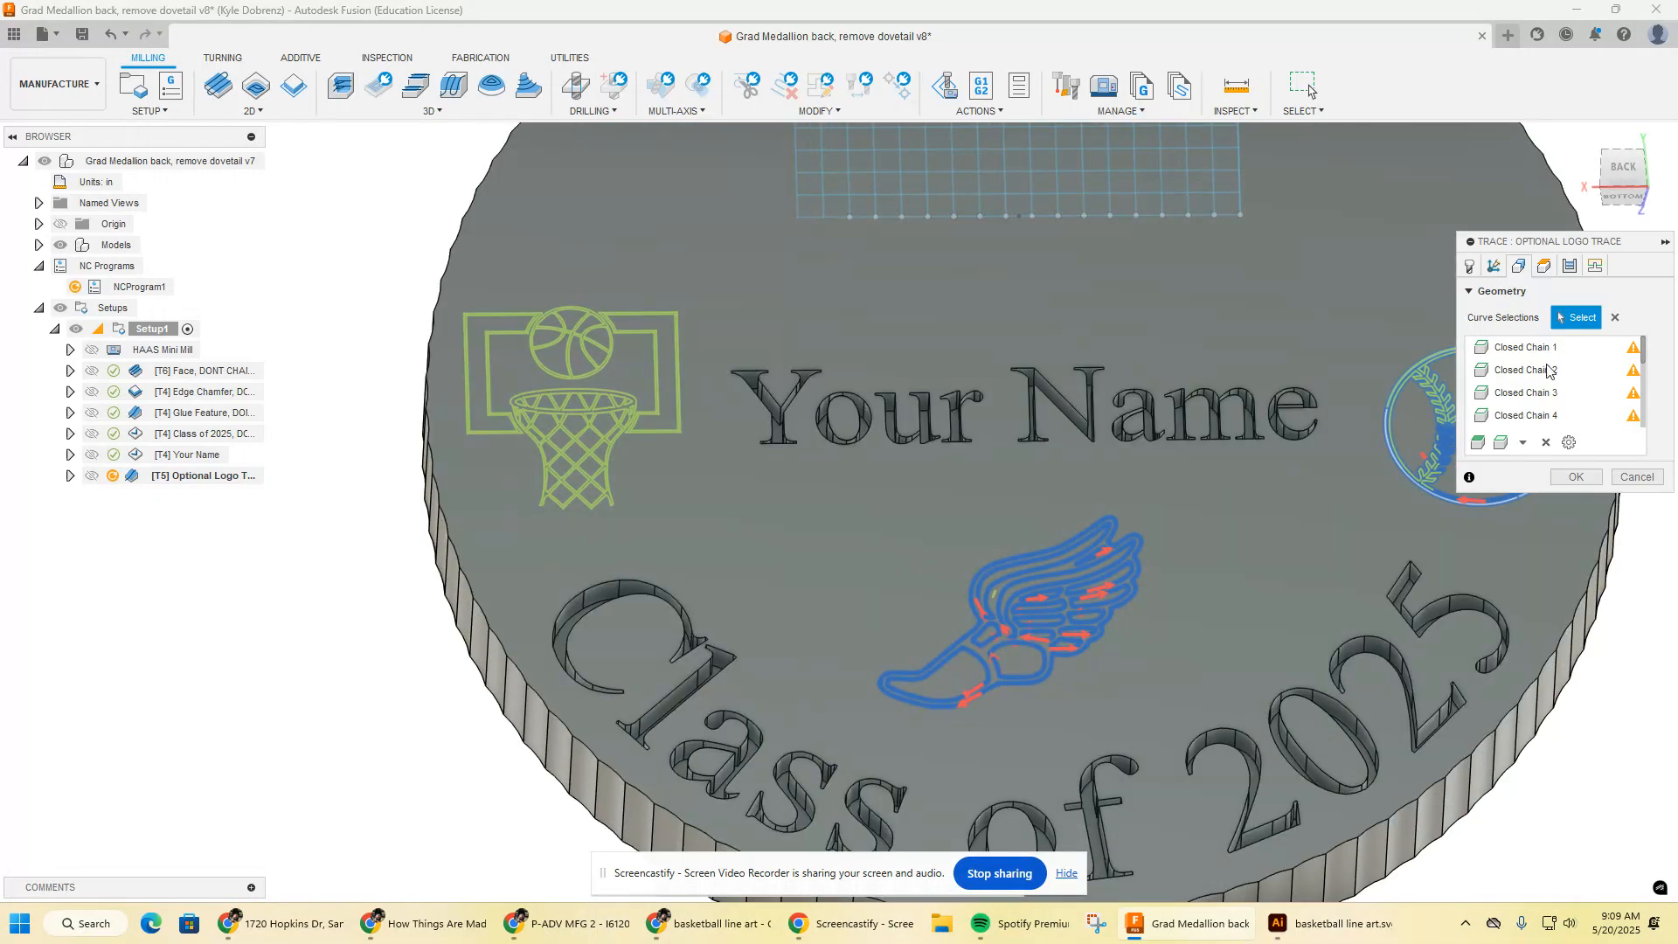
click(1525, 415)
scroll(1561, 416, down, 1)
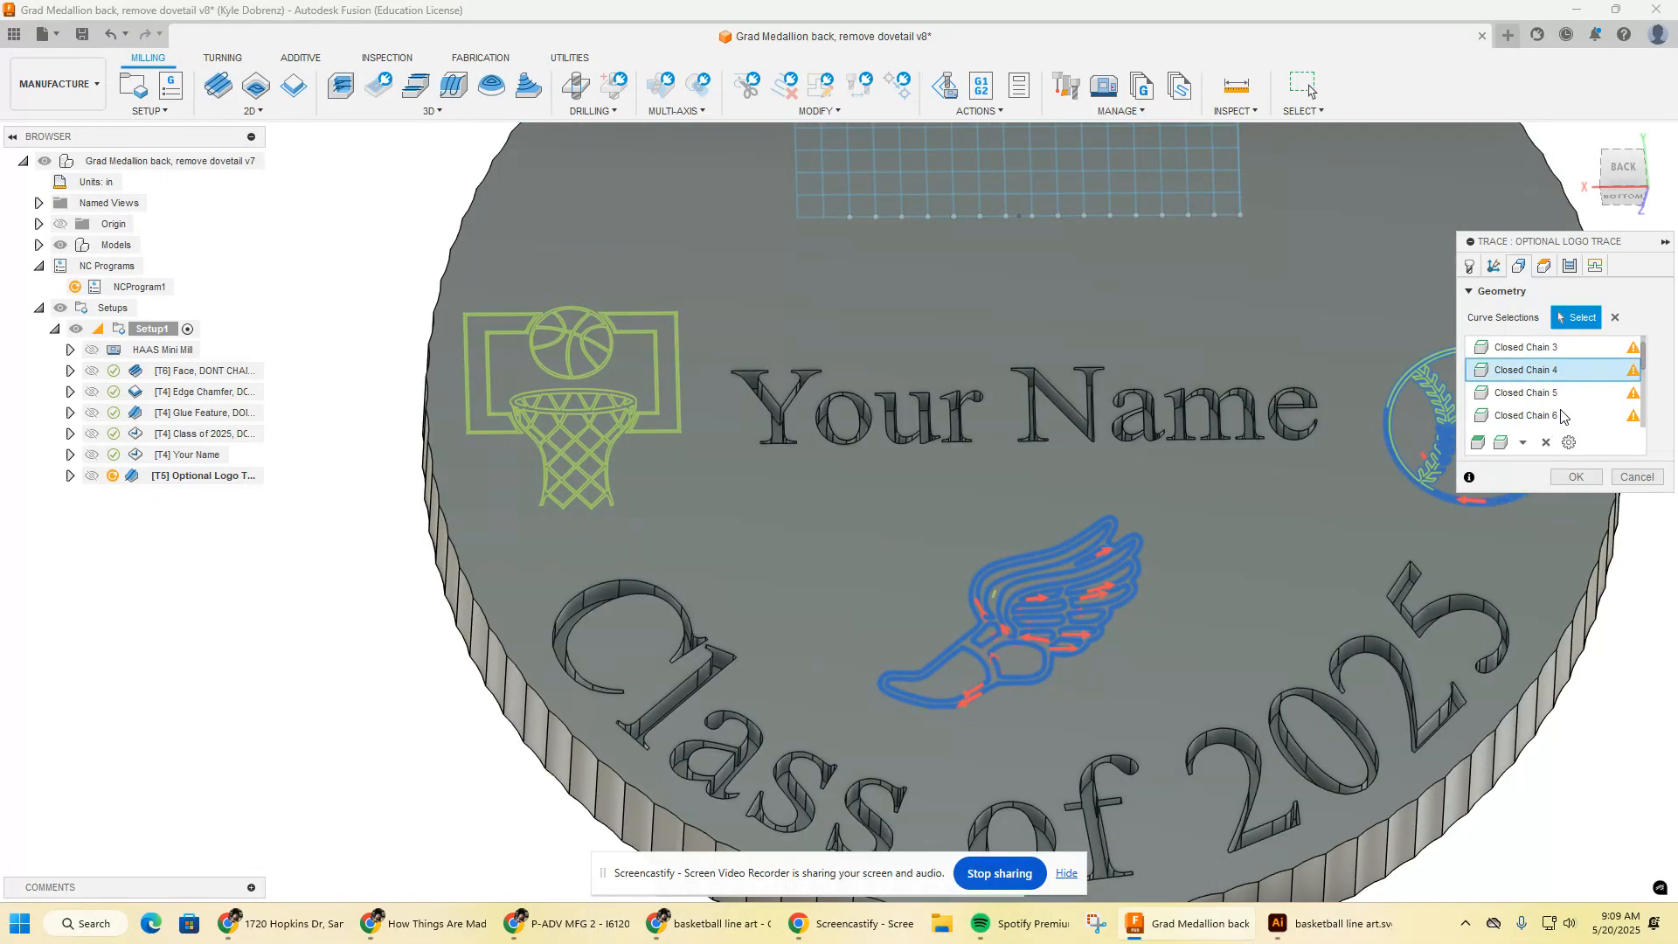
scroll(1561, 417, down, 1)
click(1535, 395)
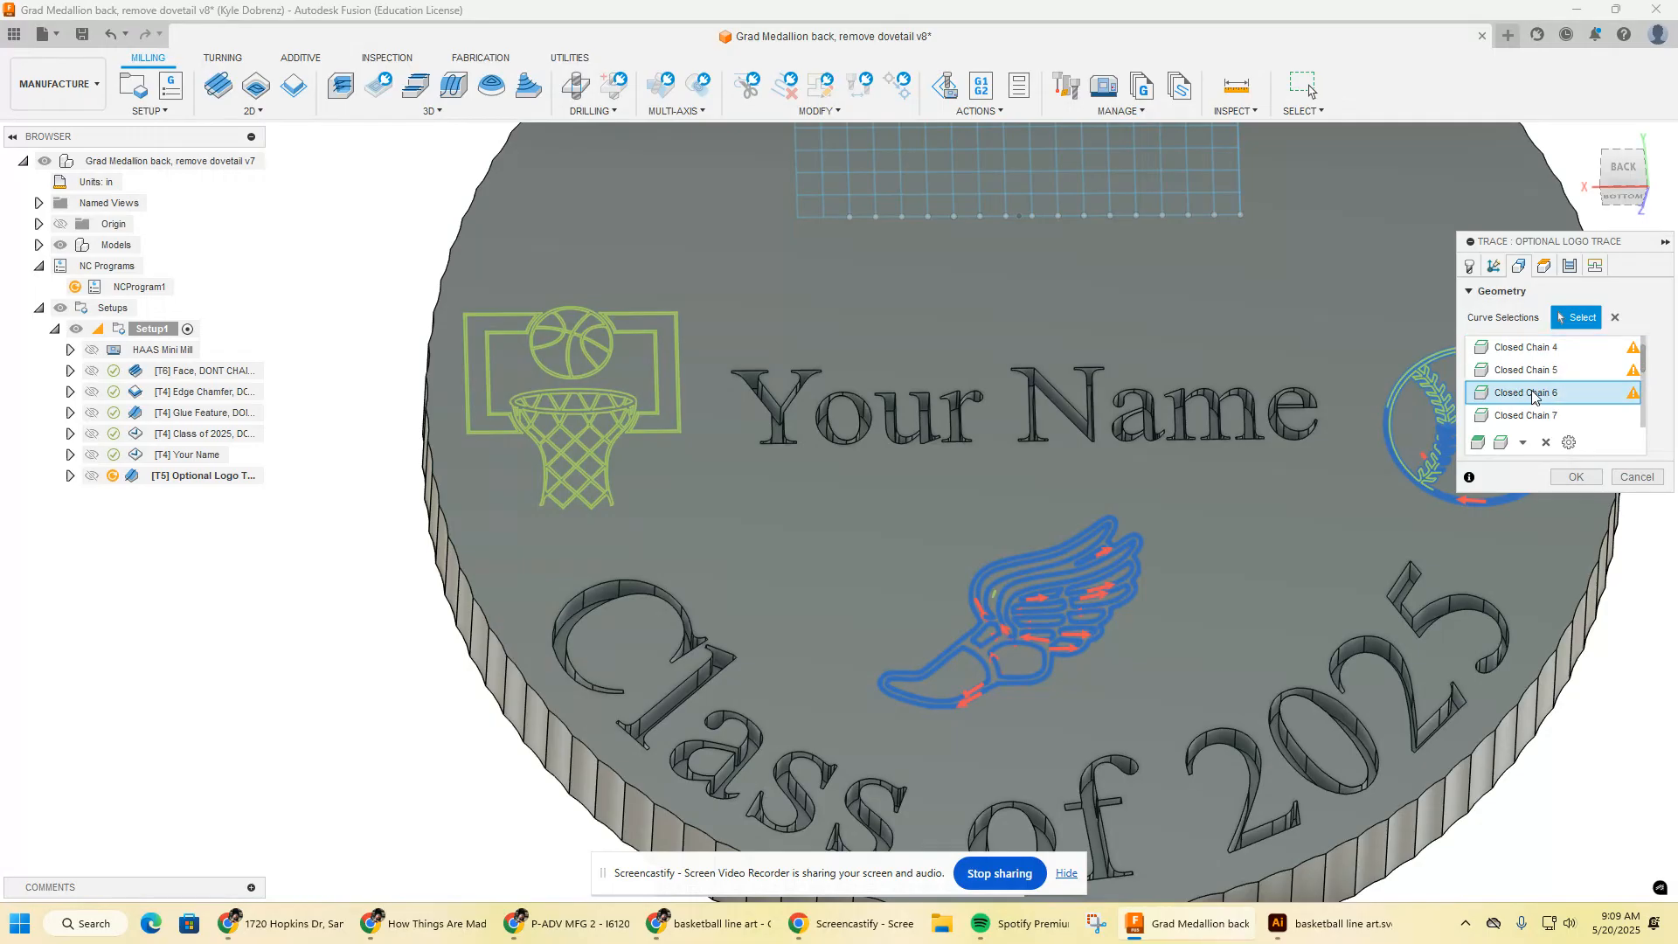
click(1544, 443)
click(1544, 443)
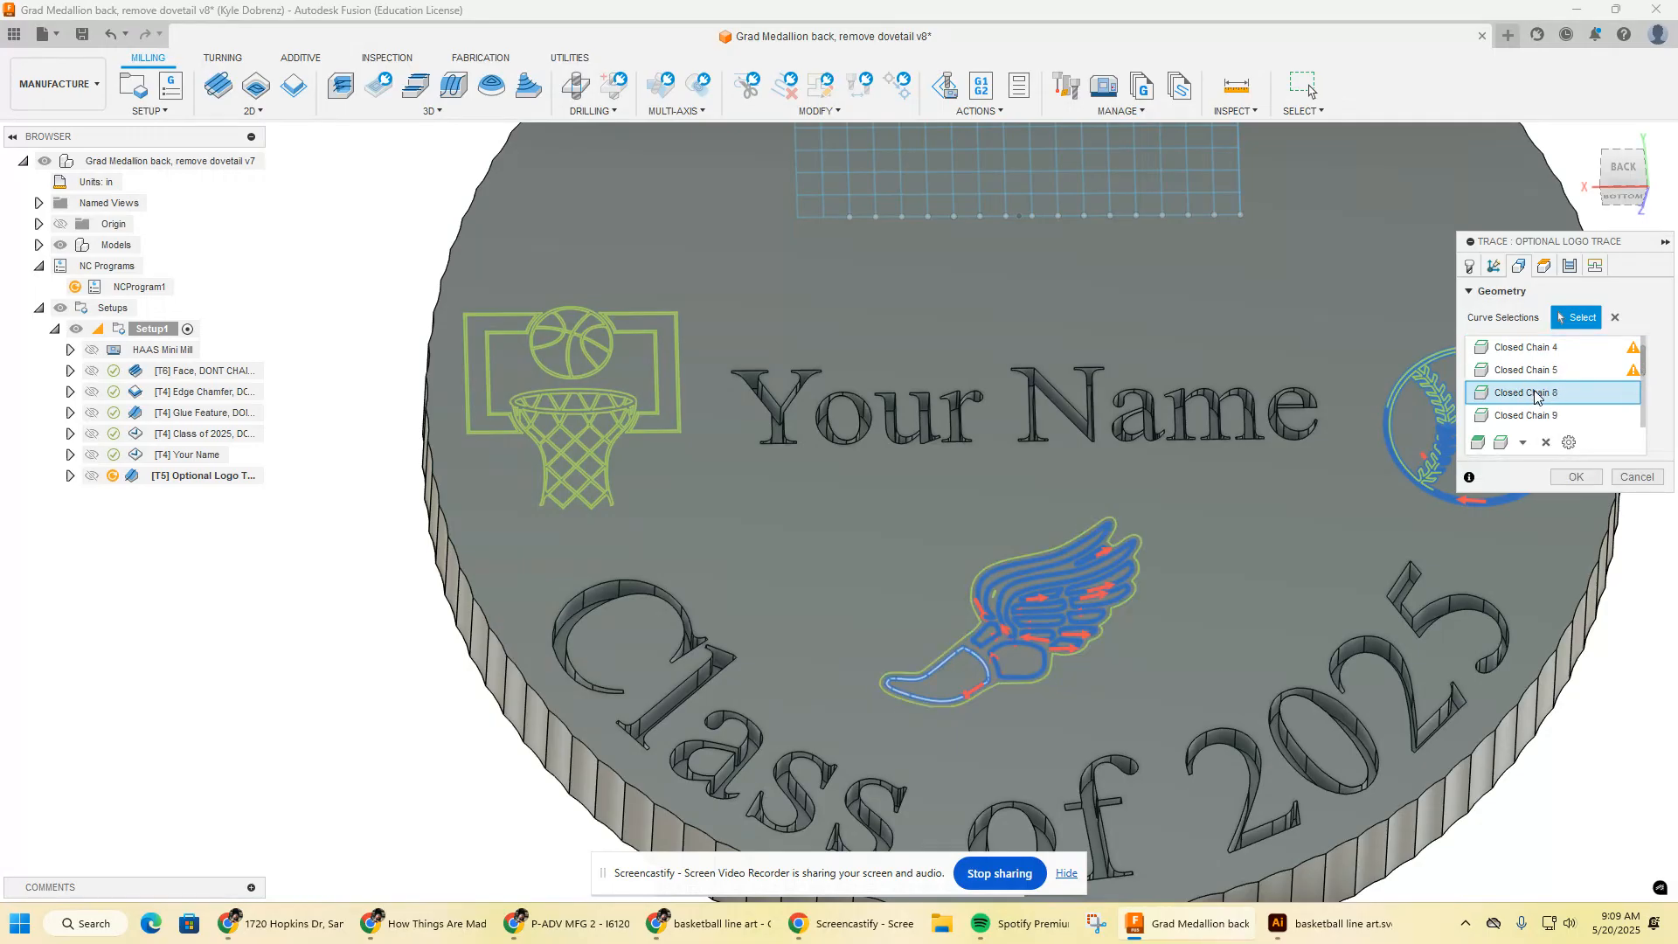
key(Return)
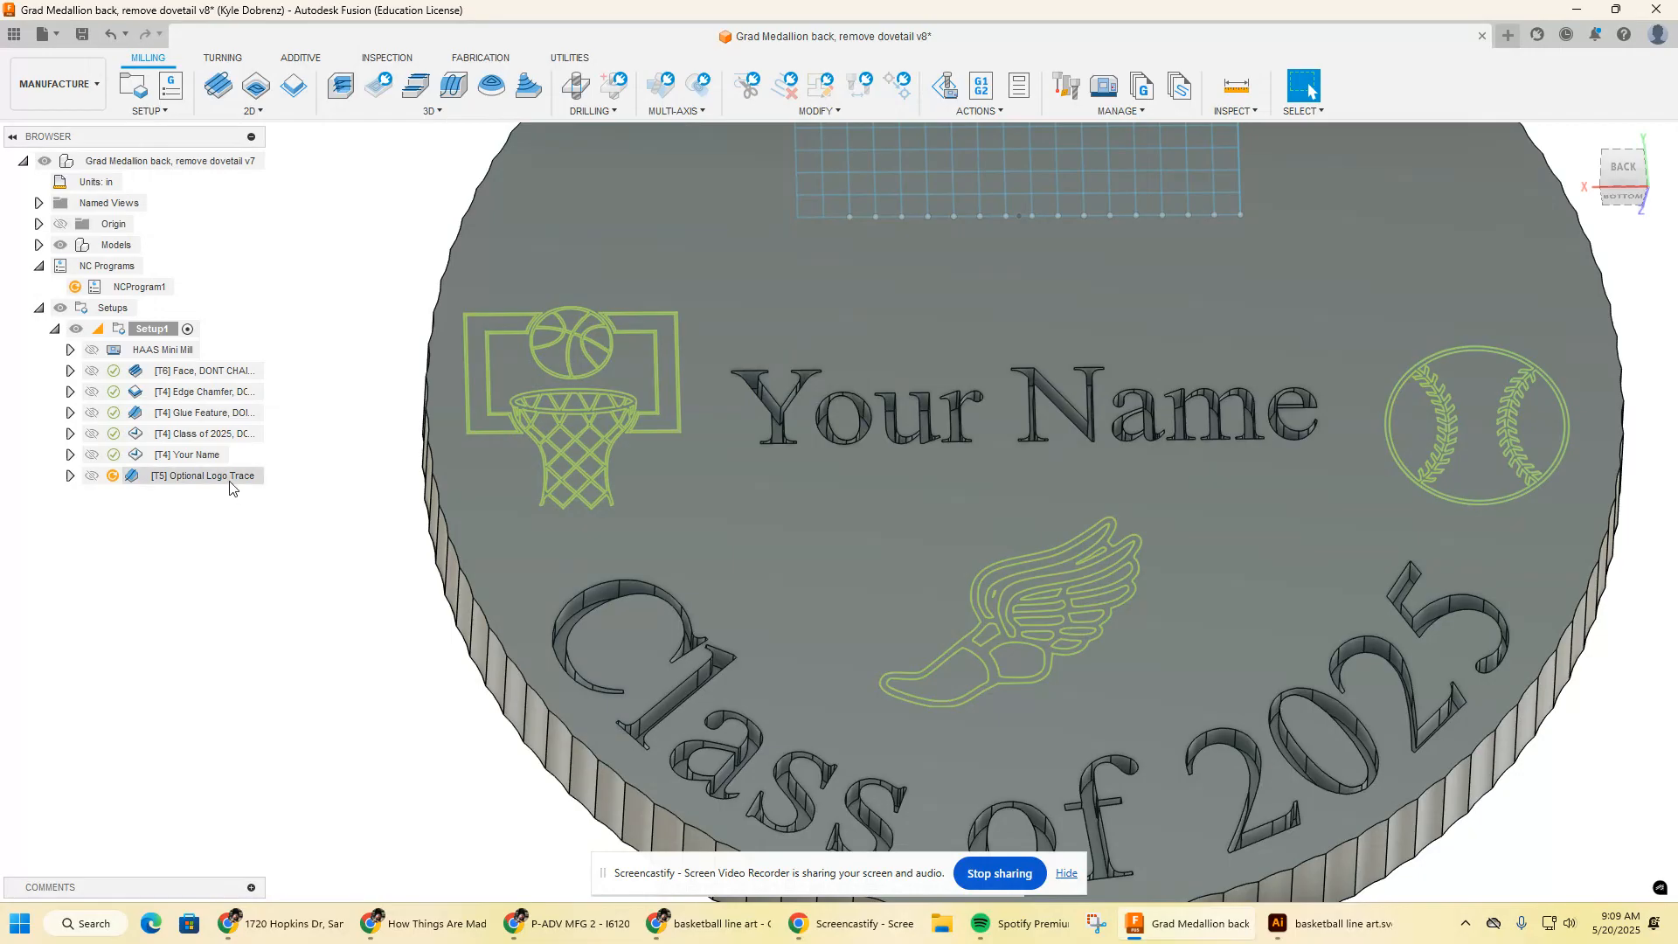
- Edit the Optional Logo Trace operation, clear its missing references, and remove Closed Chains 1 to 6 from the curve selections
double_click(229, 481)
click(895, 475)
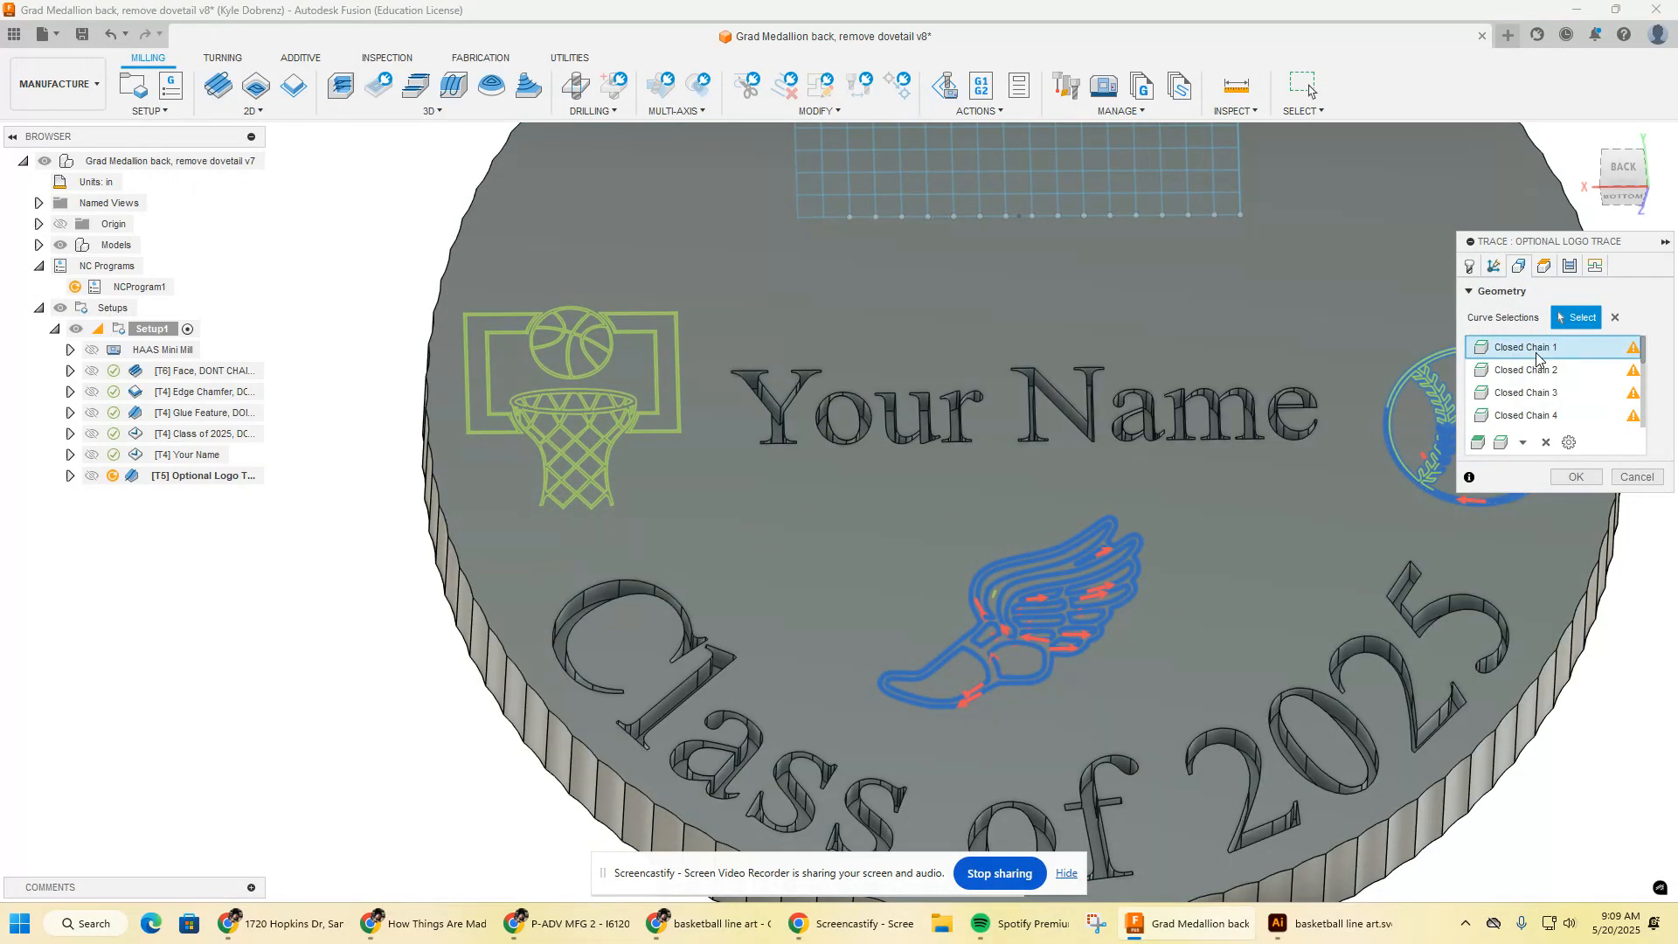
click(1547, 443)
click(1547, 443)
click(1546, 443)
click(1546, 443)
click(1546, 443)
click(1546, 443)
- Add the basketball net's outer outline and the openings along its lower end to the logo trace's curve selections
scroll(474, 393, up, 10)
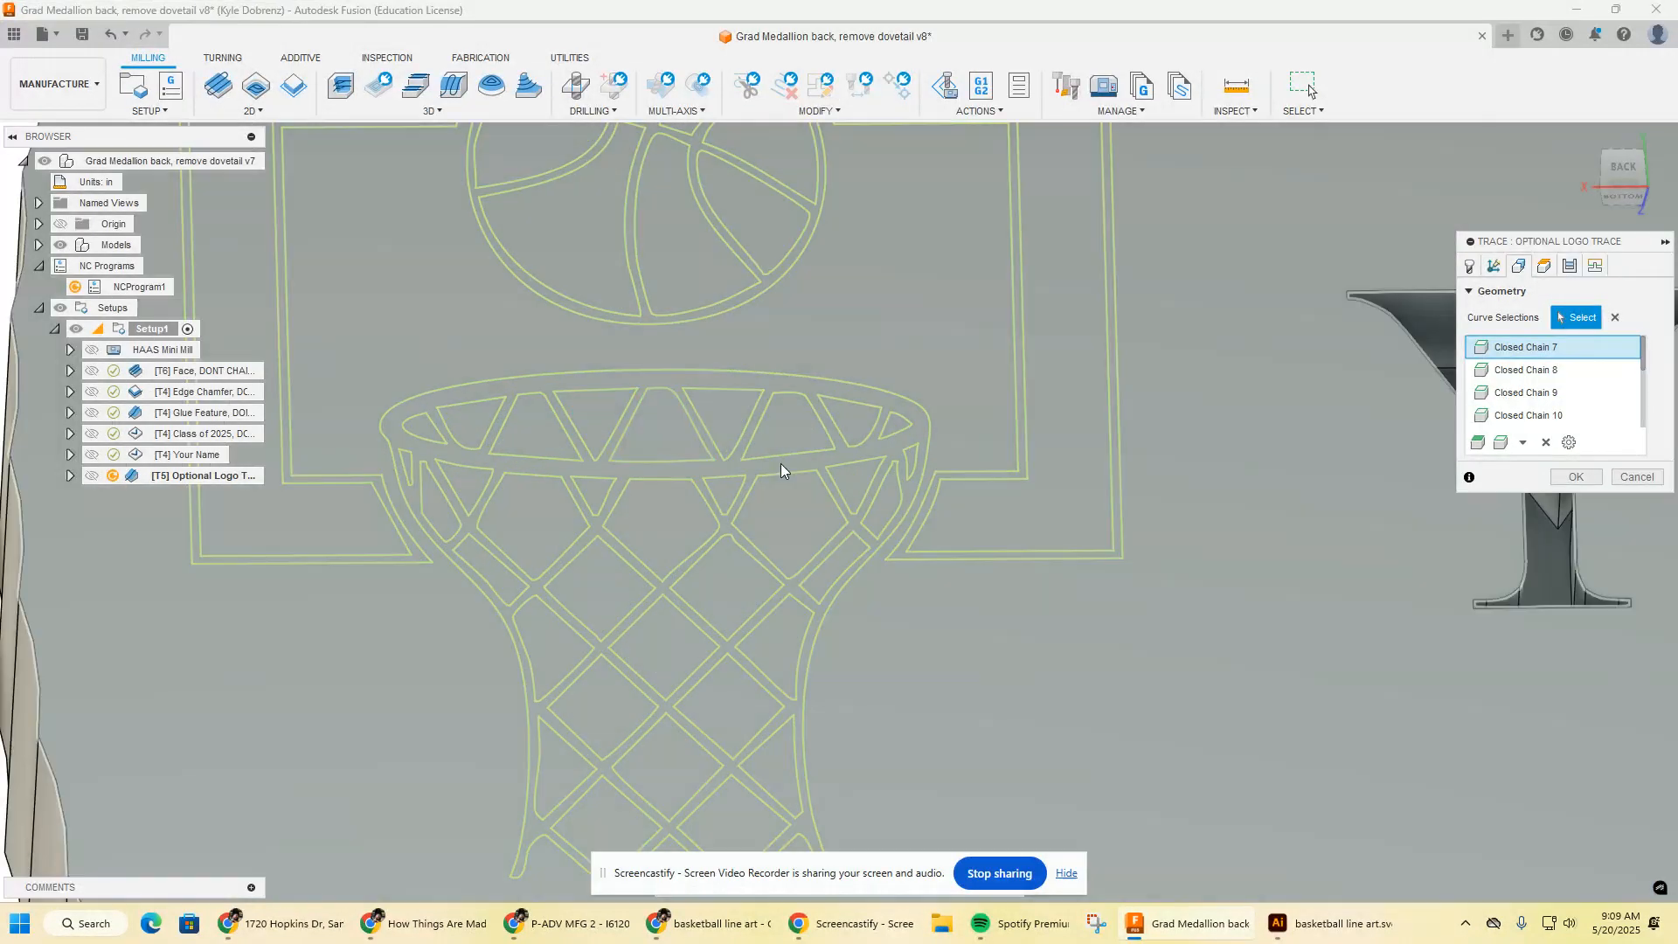
scroll(779, 465, down, 3)
middle_drag(780, 464, 799, 354)
click(817, 537)
click(807, 567)
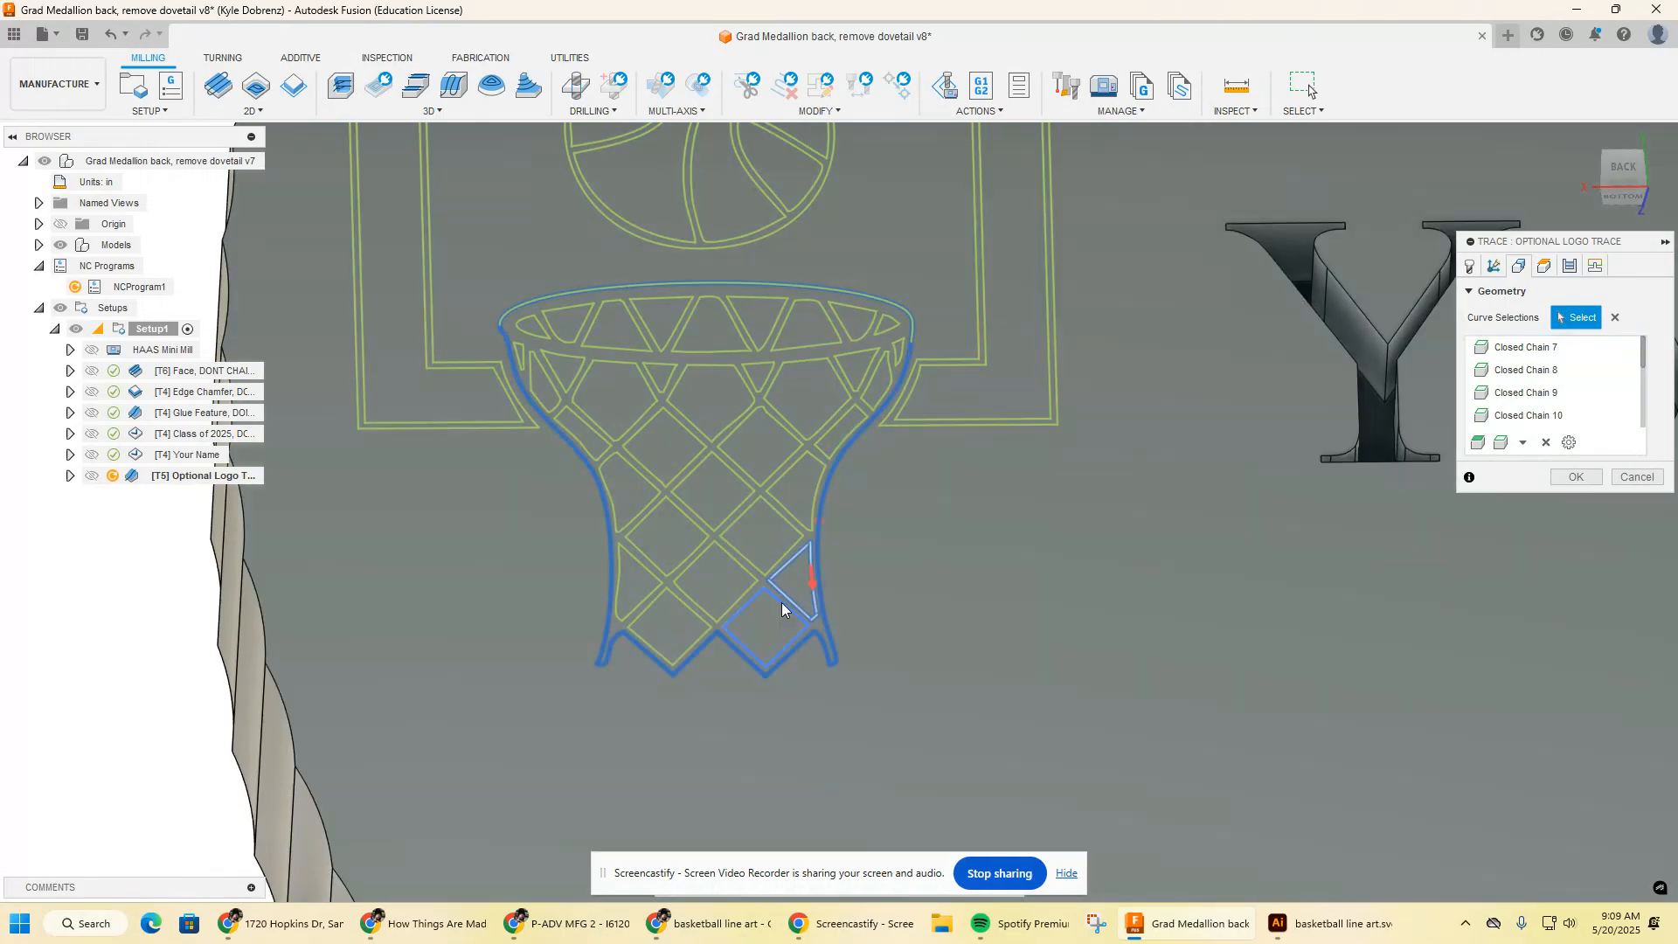
click(690, 607)
click(691, 608)
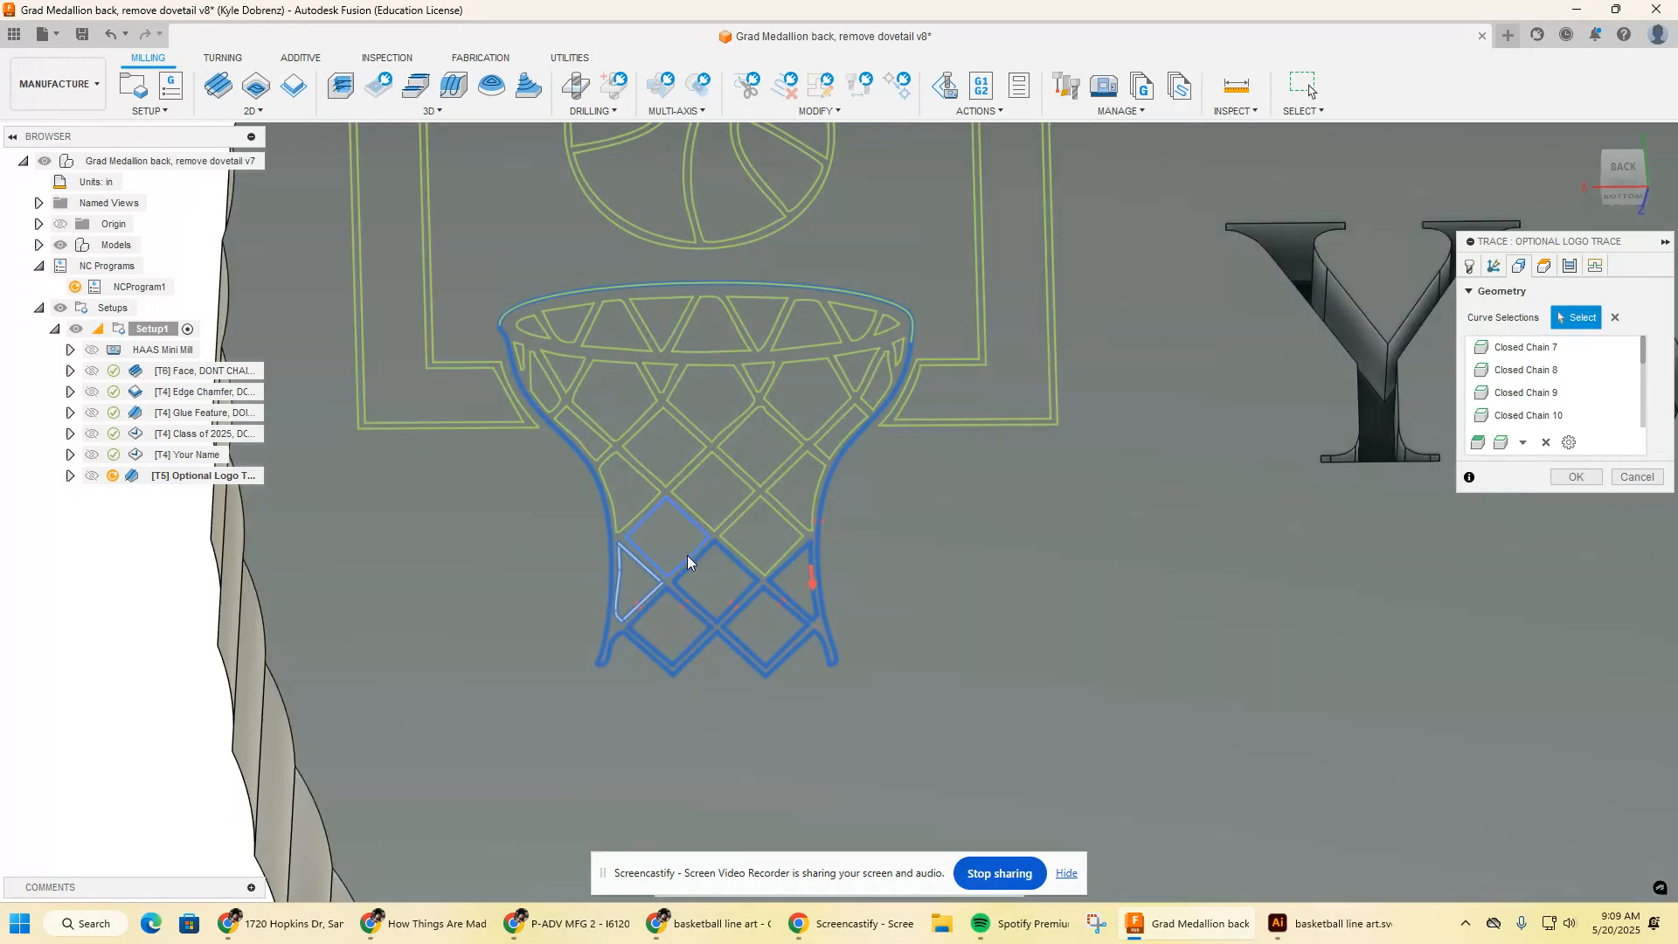
- Select the diamond openings through the middle of the net and the narrow openings up its right edge for tracing
click(654, 538)
click(635, 522)
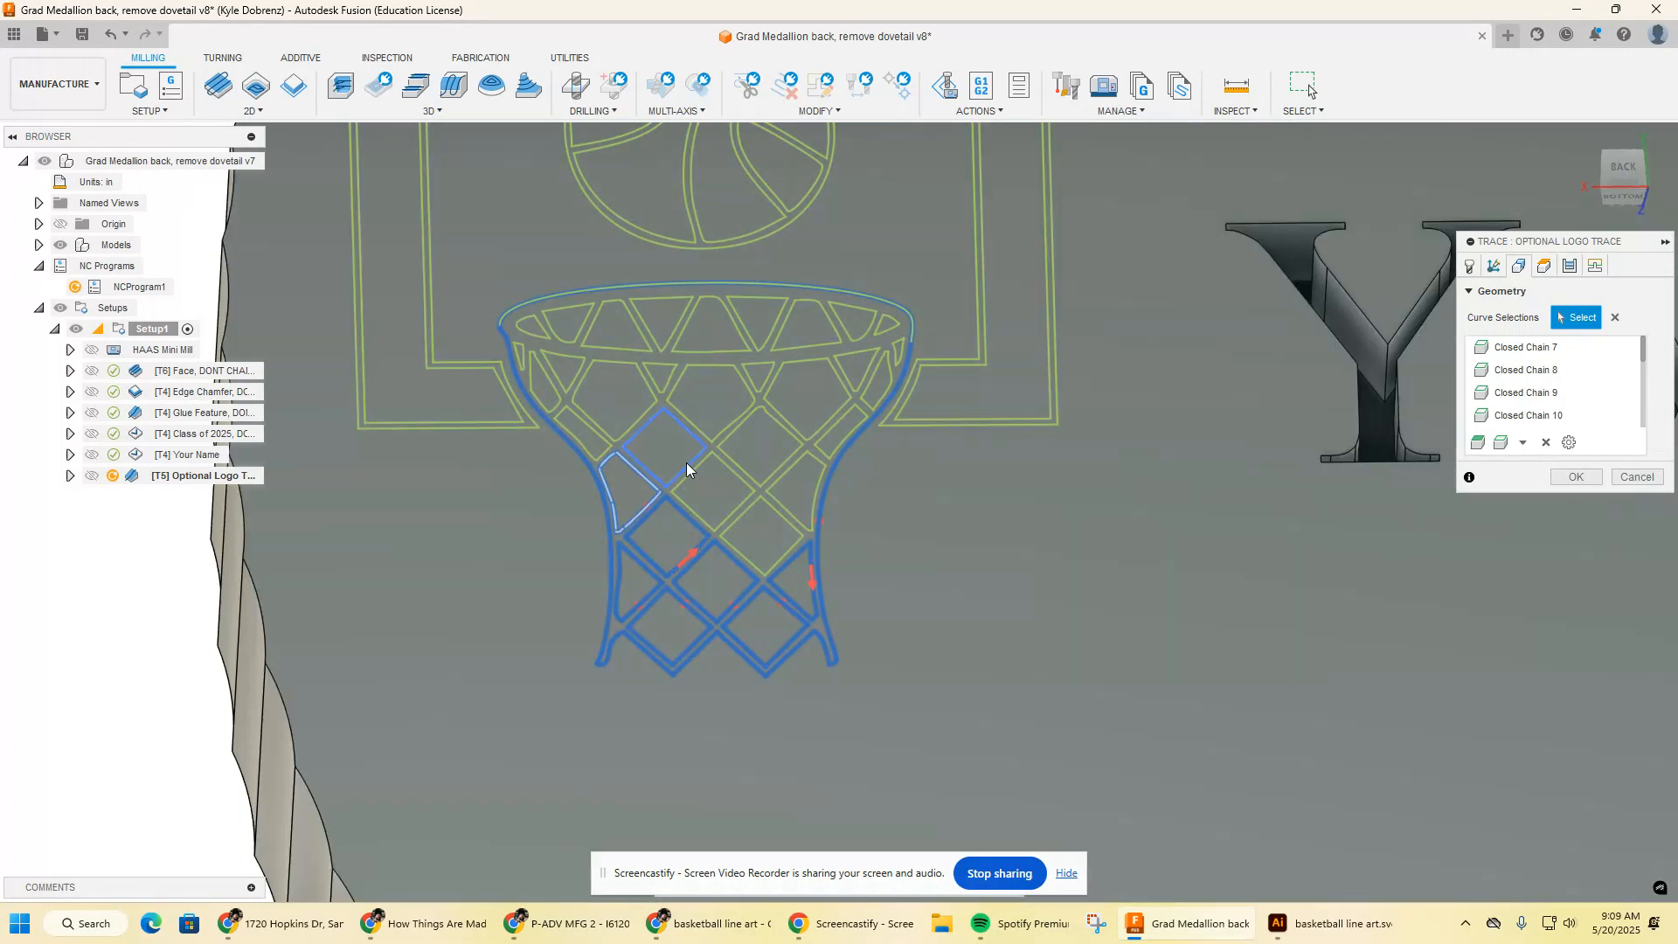
click(697, 467)
click(749, 510)
click(812, 502)
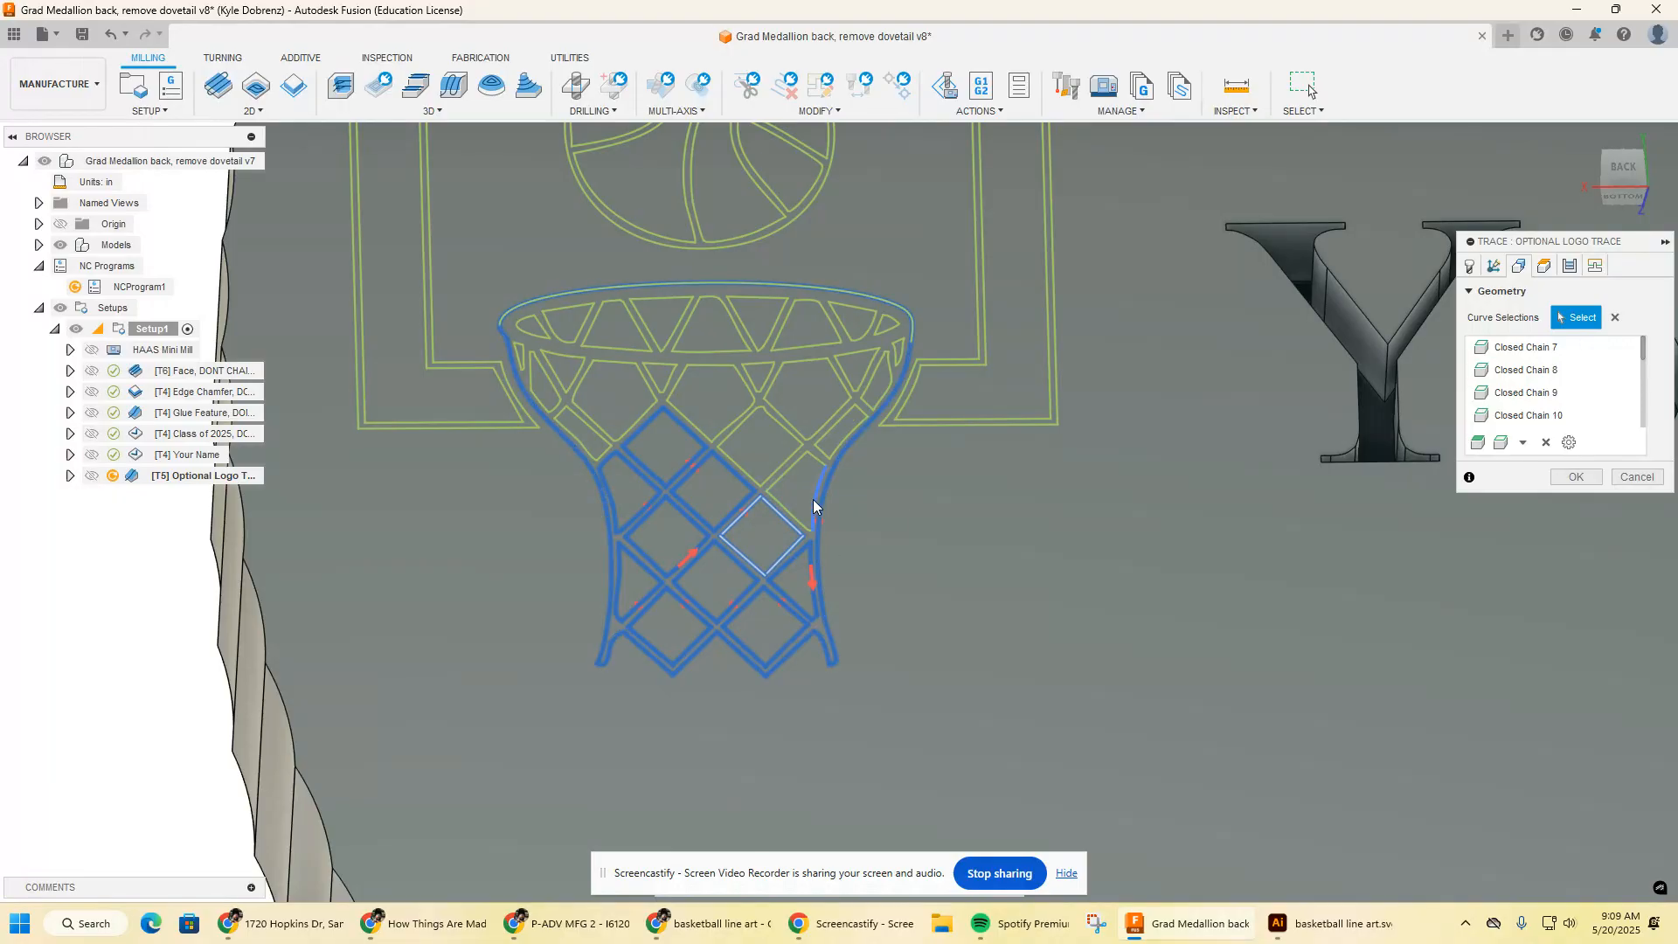
scroll(813, 499, up, 3)
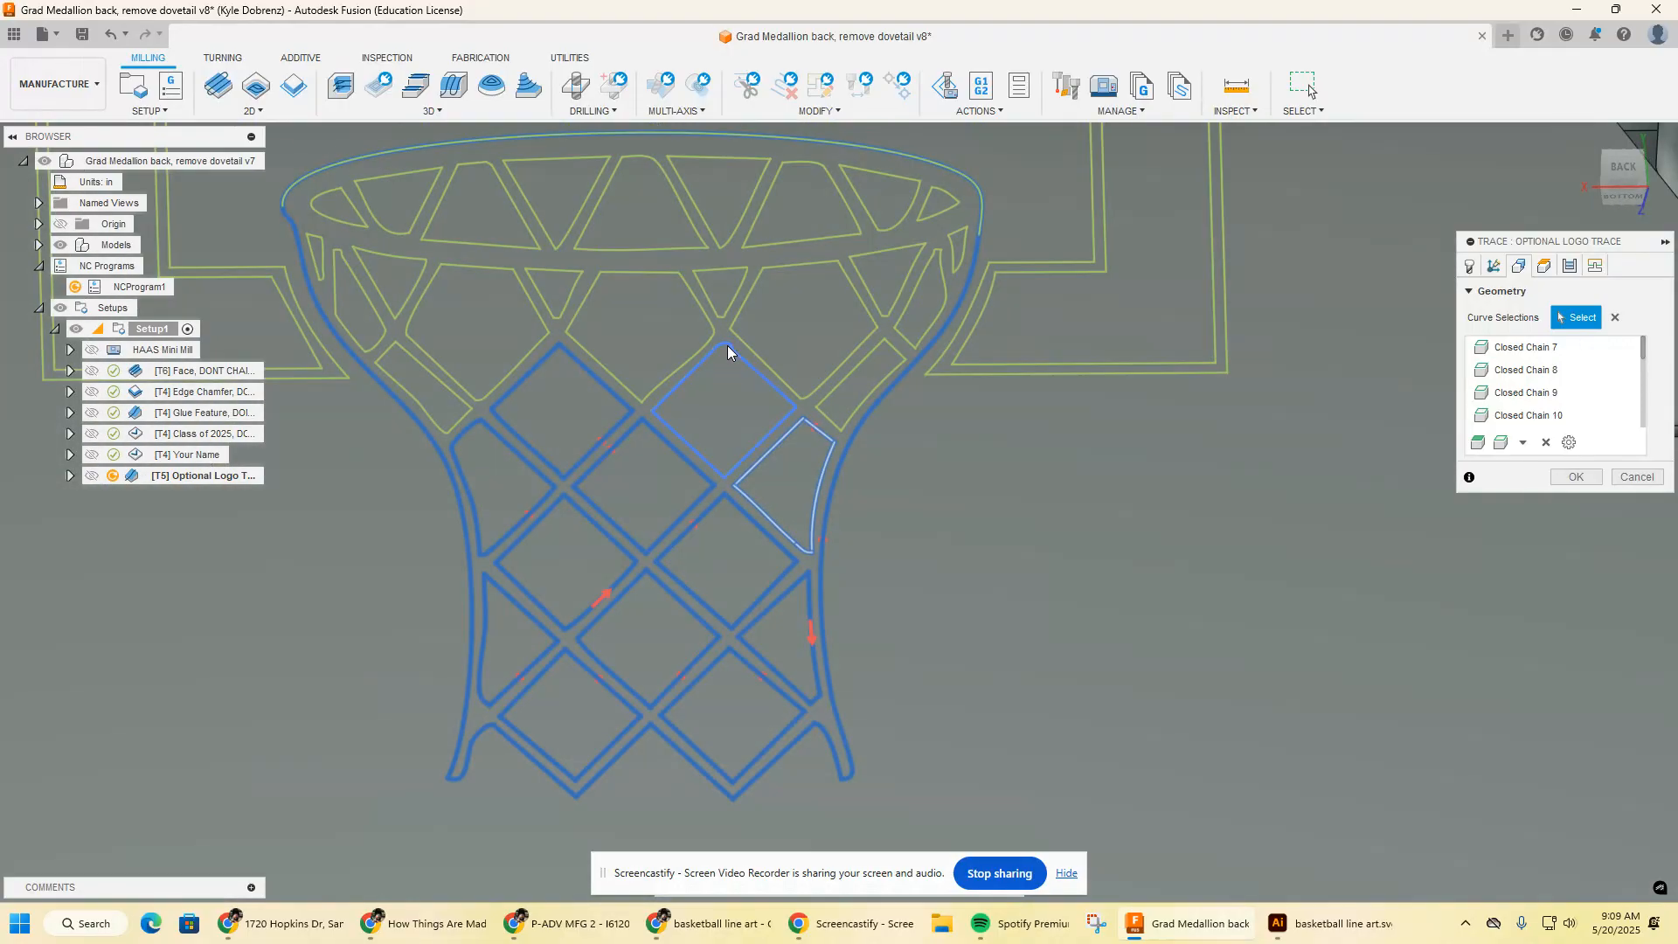
click(727, 344)
click(884, 348)
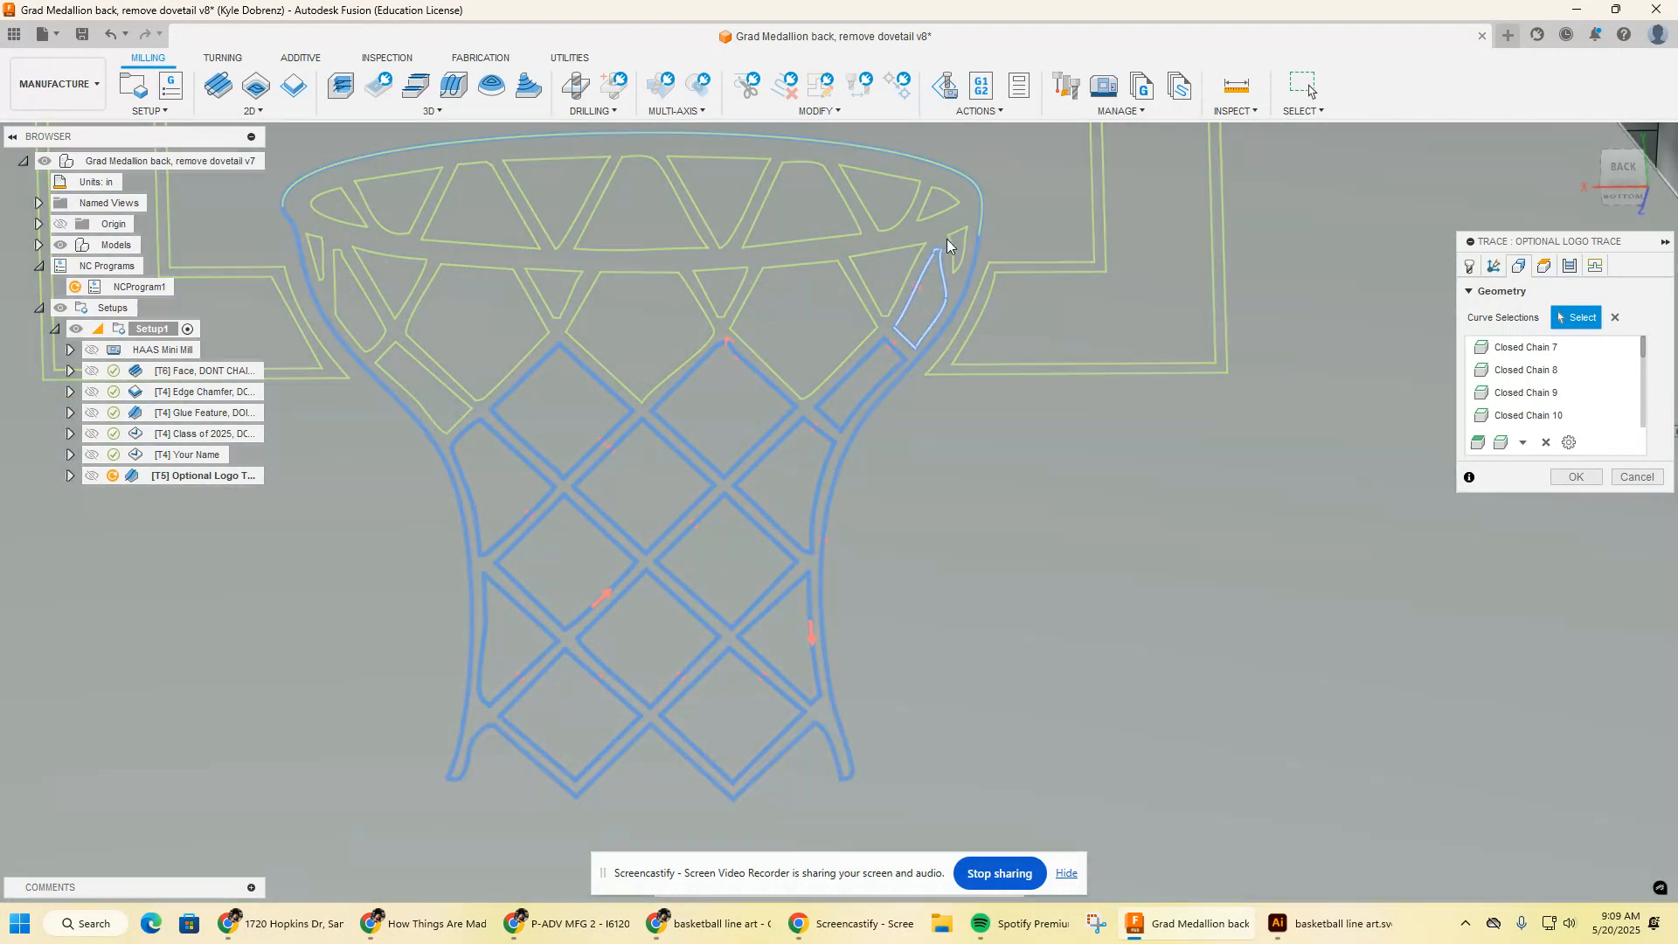
click(946, 238)
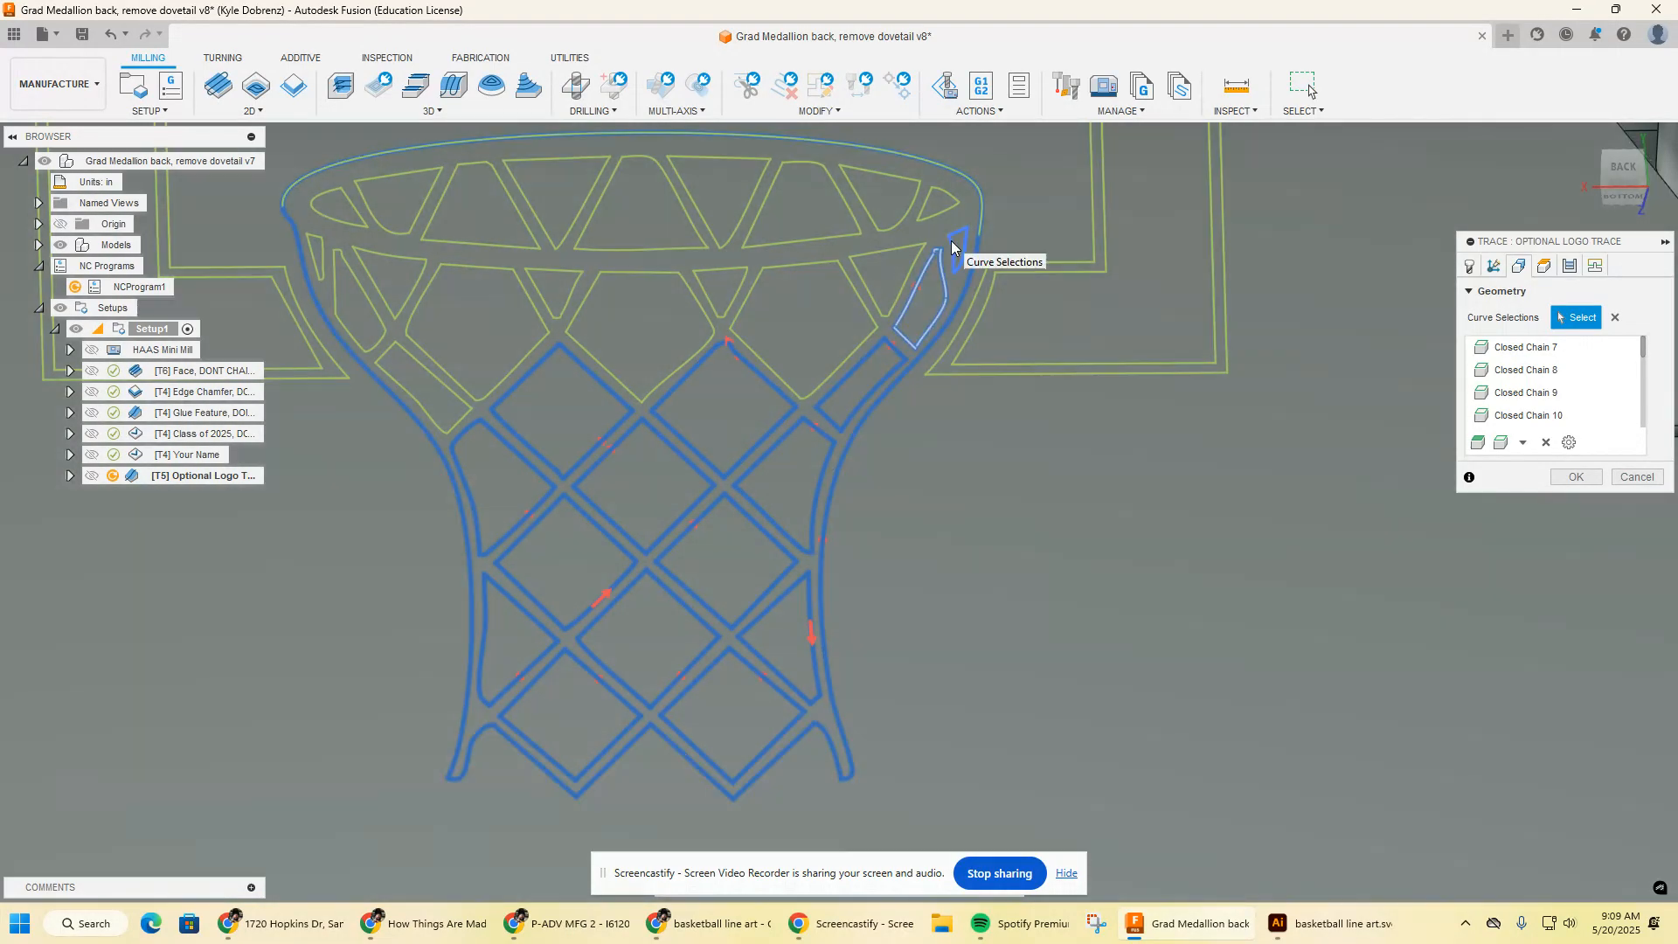
- Select all the openings inside the hoop's oval rim as trace curves, working across from right to left
click(908, 213)
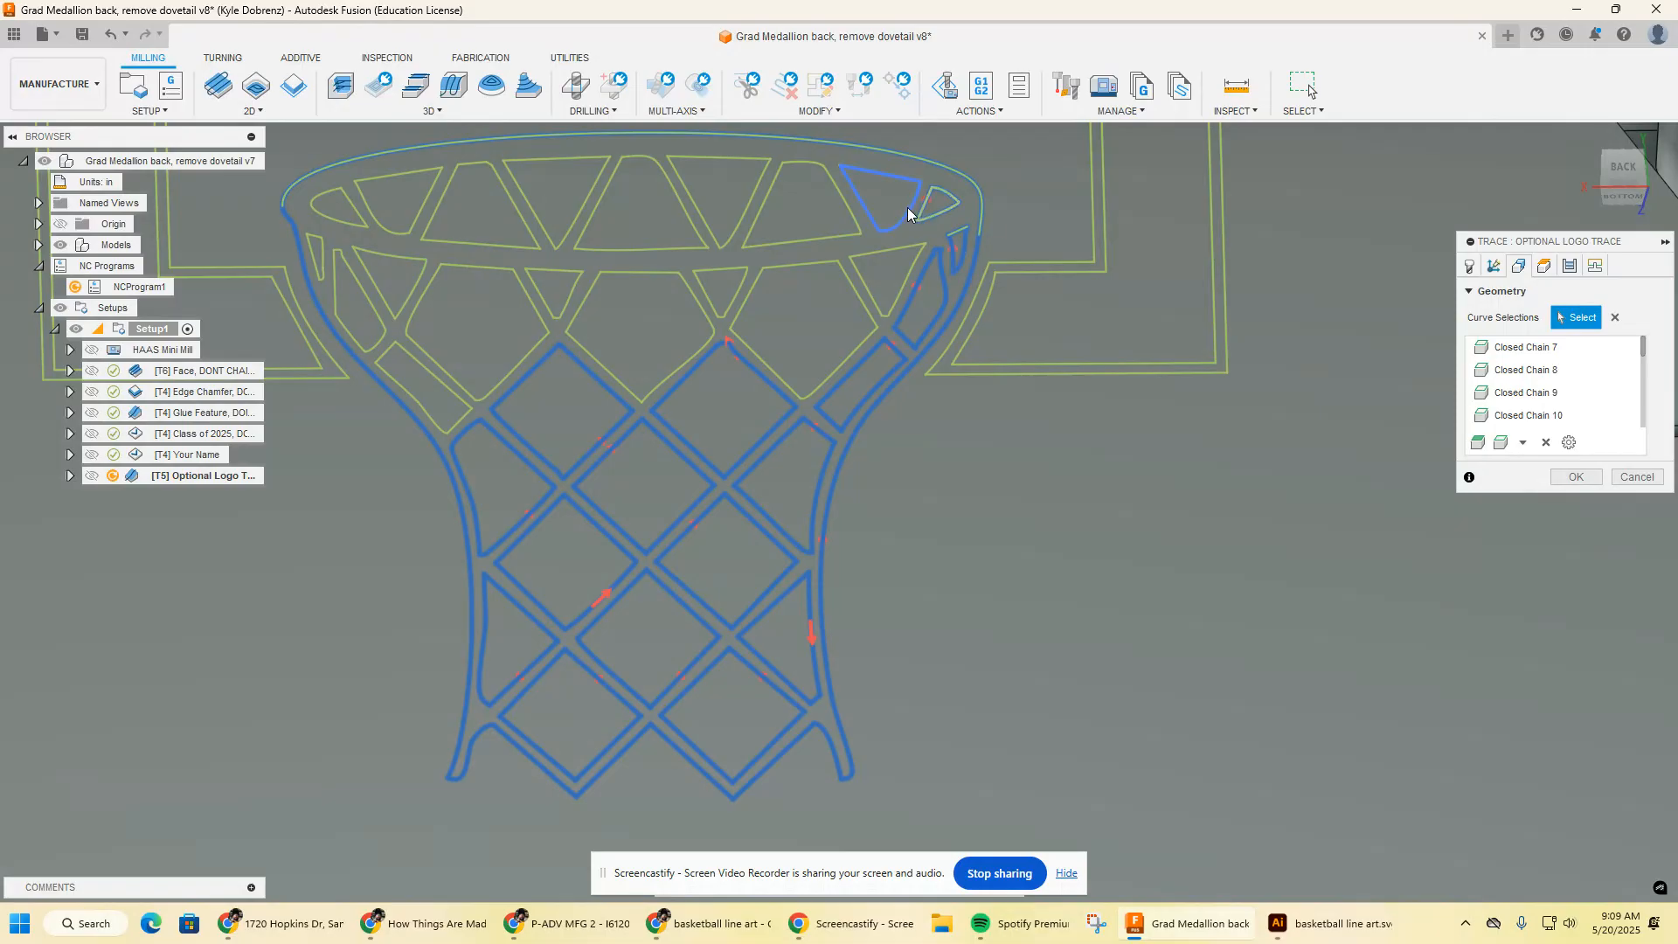
click(830, 206)
click(744, 203)
click(675, 201)
click(580, 191)
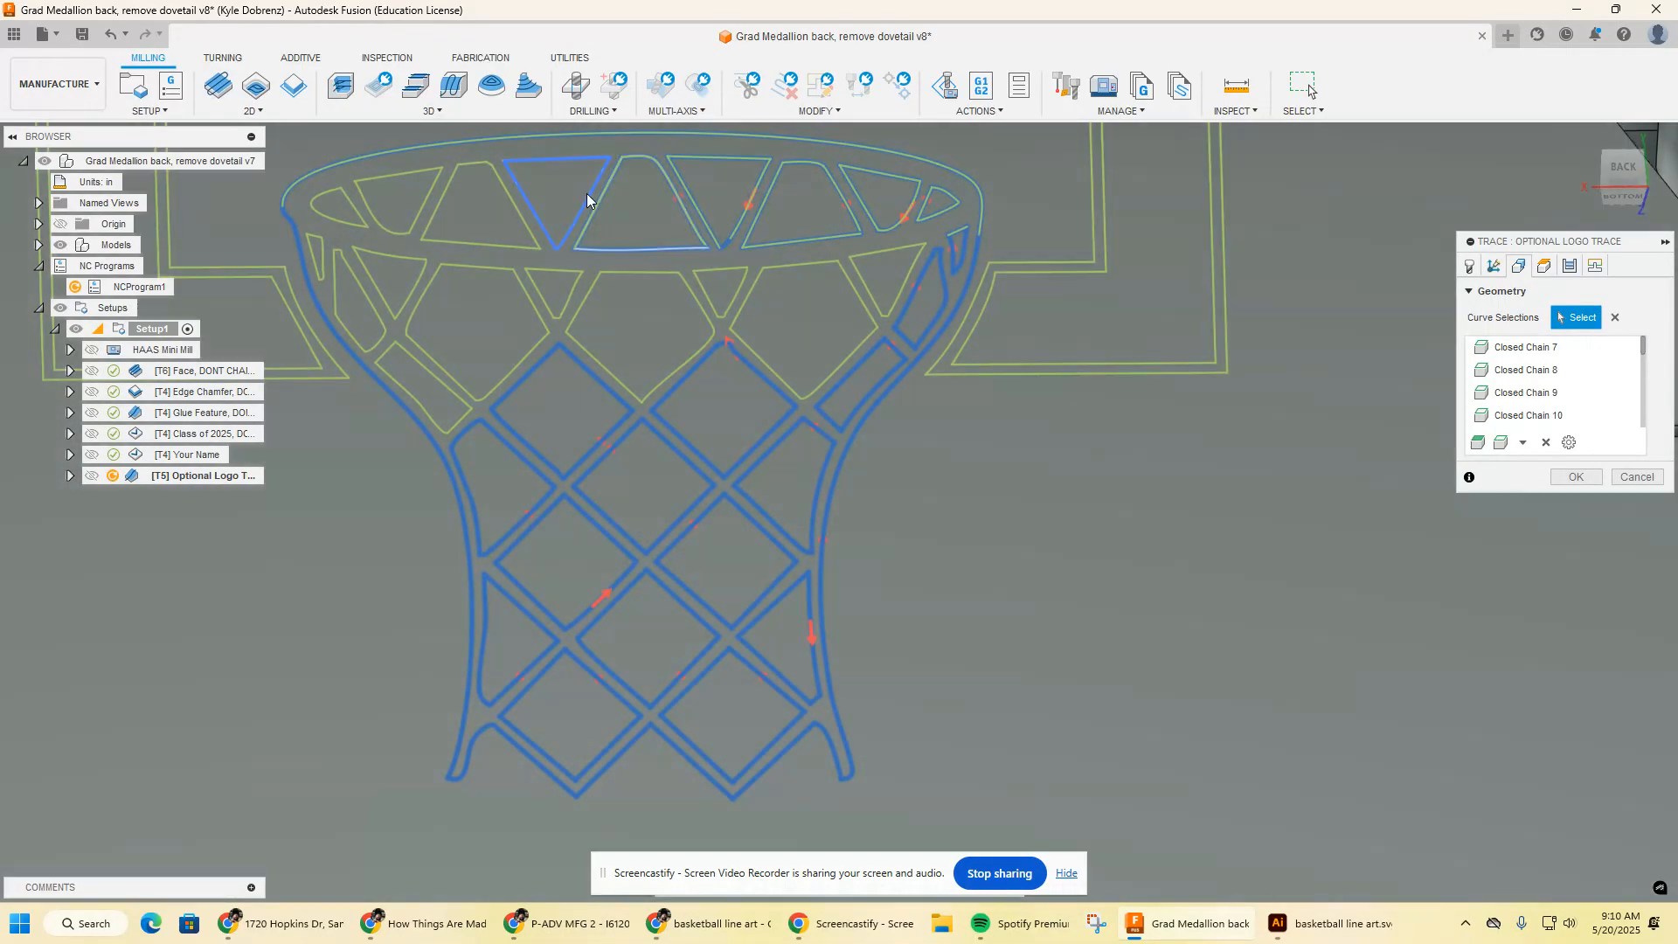
click(502, 202)
click(360, 213)
- Add the triangles and larger openings in the net's upper row, just beneath the rim, to the trace selection
click(360, 281)
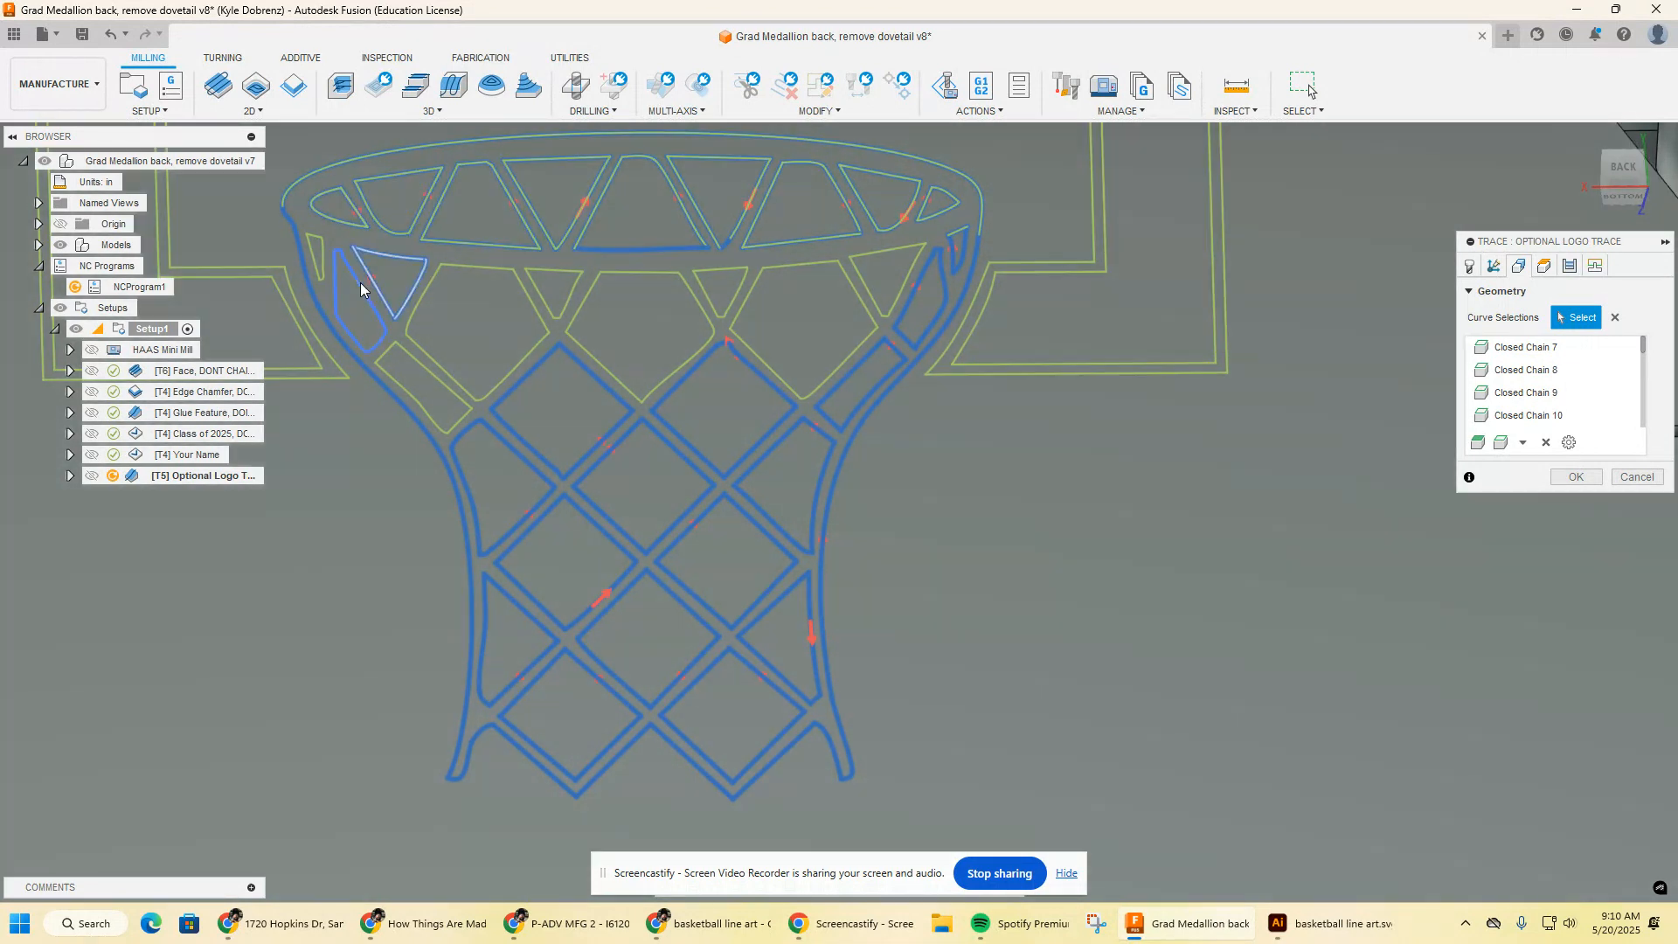
click(441, 381)
click(528, 288)
click(544, 302)
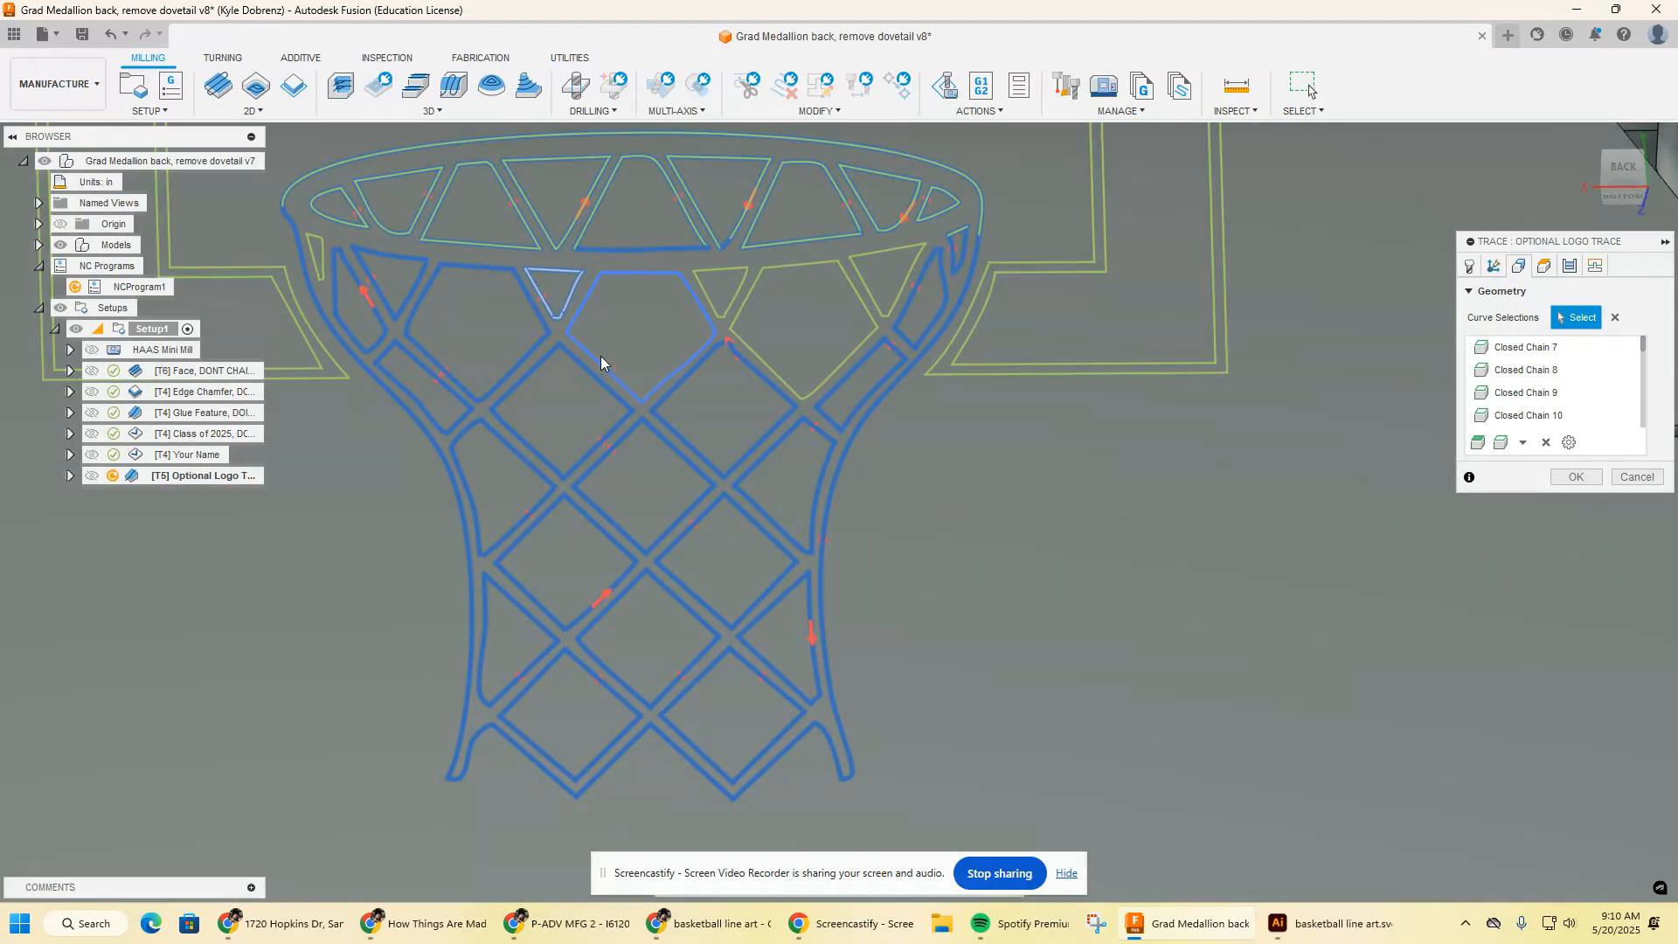
click(600, 358)
click(701, 281)
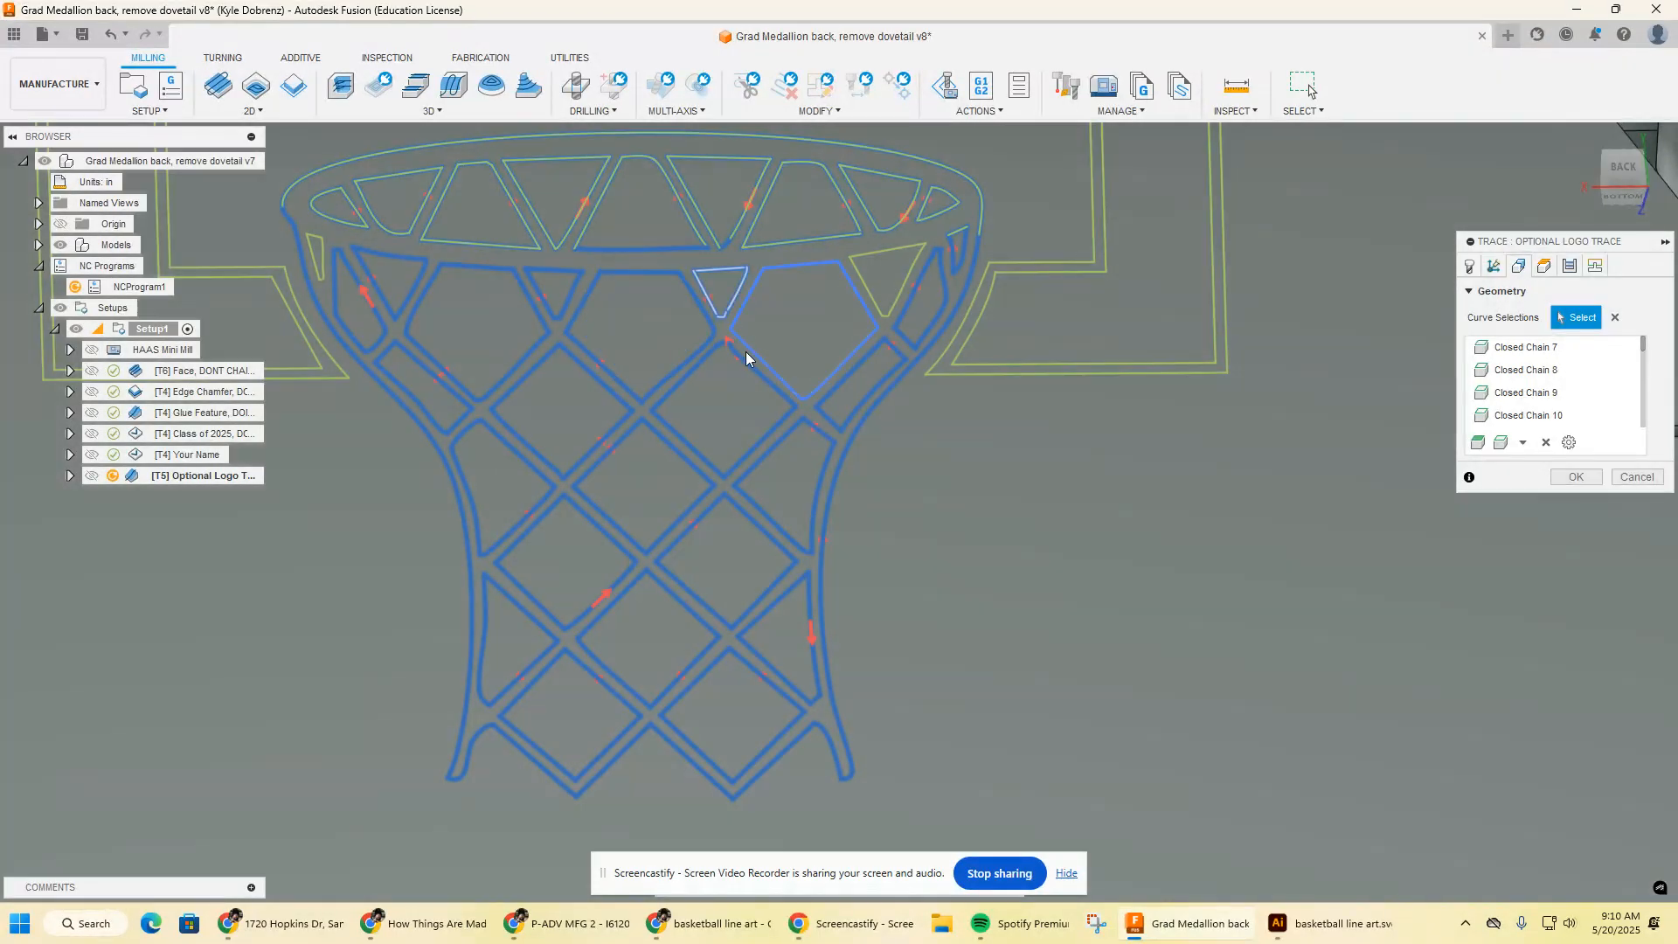
click(748, 350)
click(933, 285)
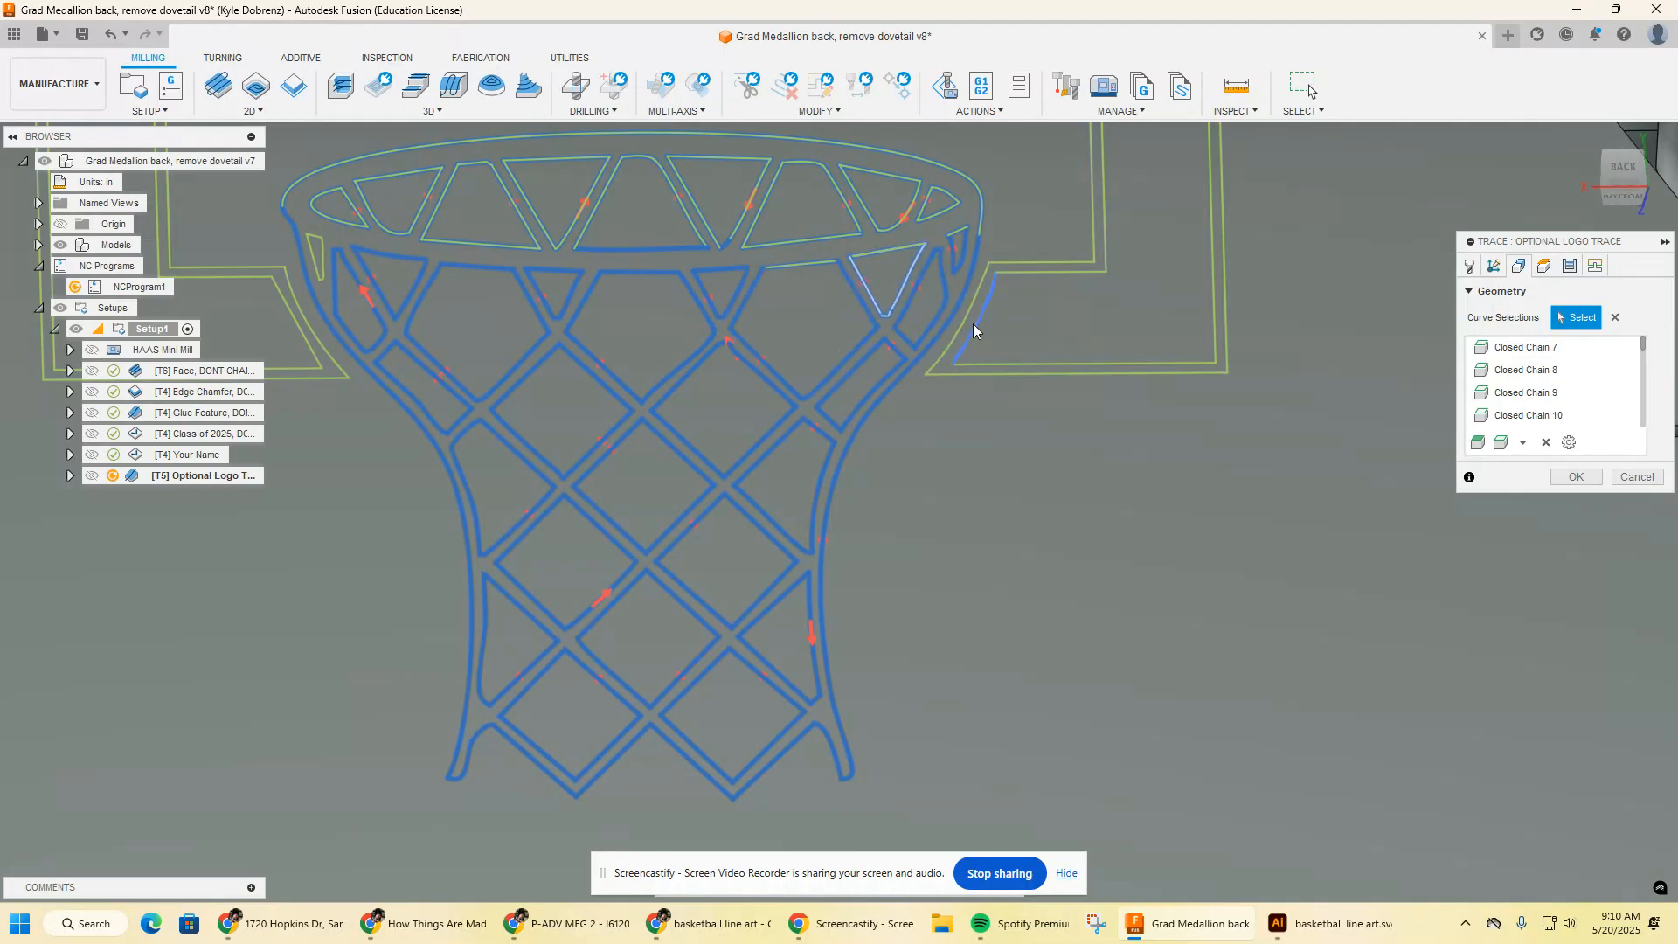
- Select the inner and outer backboard outlines around the hoop as trace curves
click(975, 323)
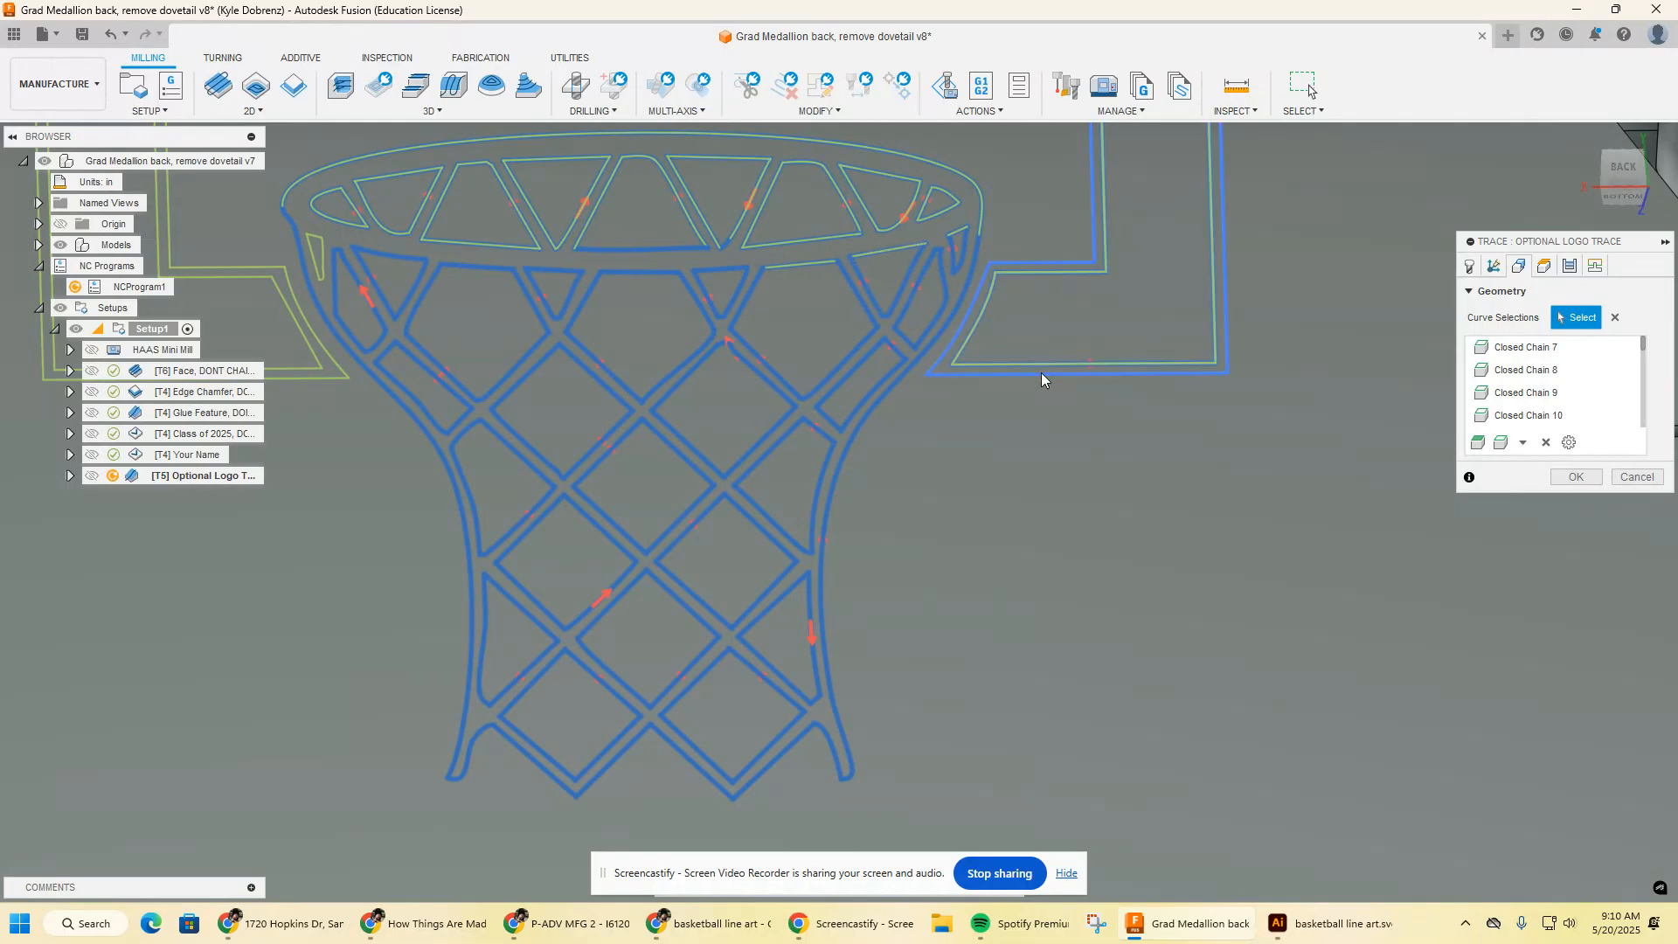
scroll(1015, 362, down, 5)
middle_drag(1013, 363, 972, 536)
- Add the basketball's inner panel outlines above the hoop to the trace curve selection, removing the mis-picked chain
scroll(754, 370, up, 2)
scroll(753, 371, up, 3)
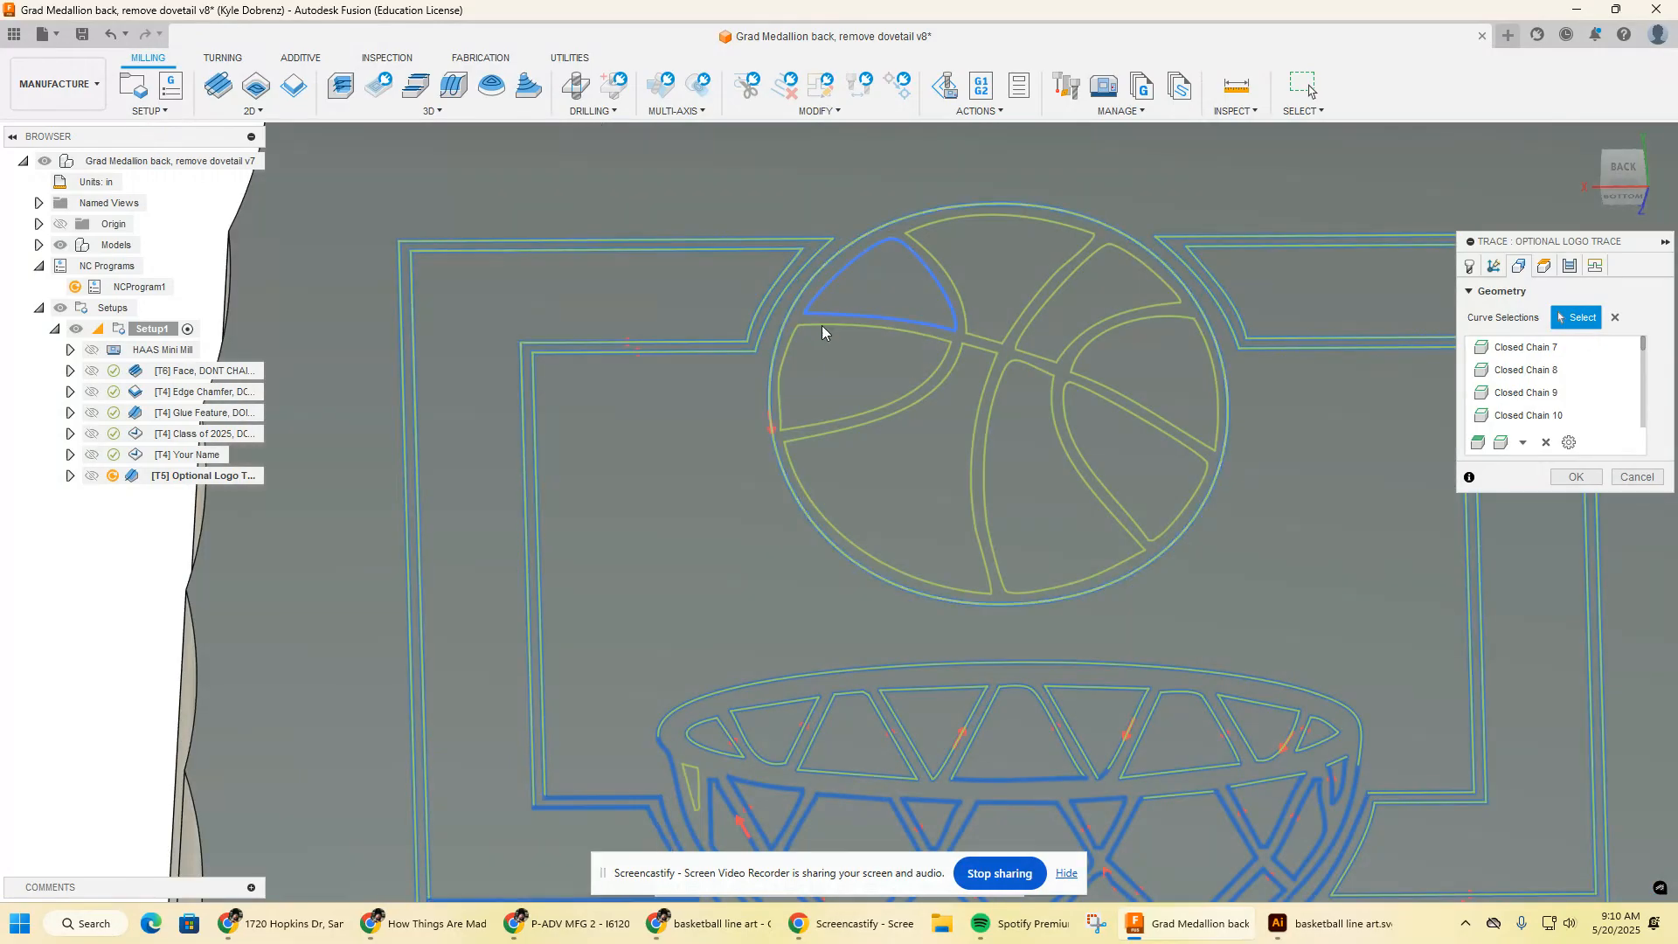
click(839, 393)
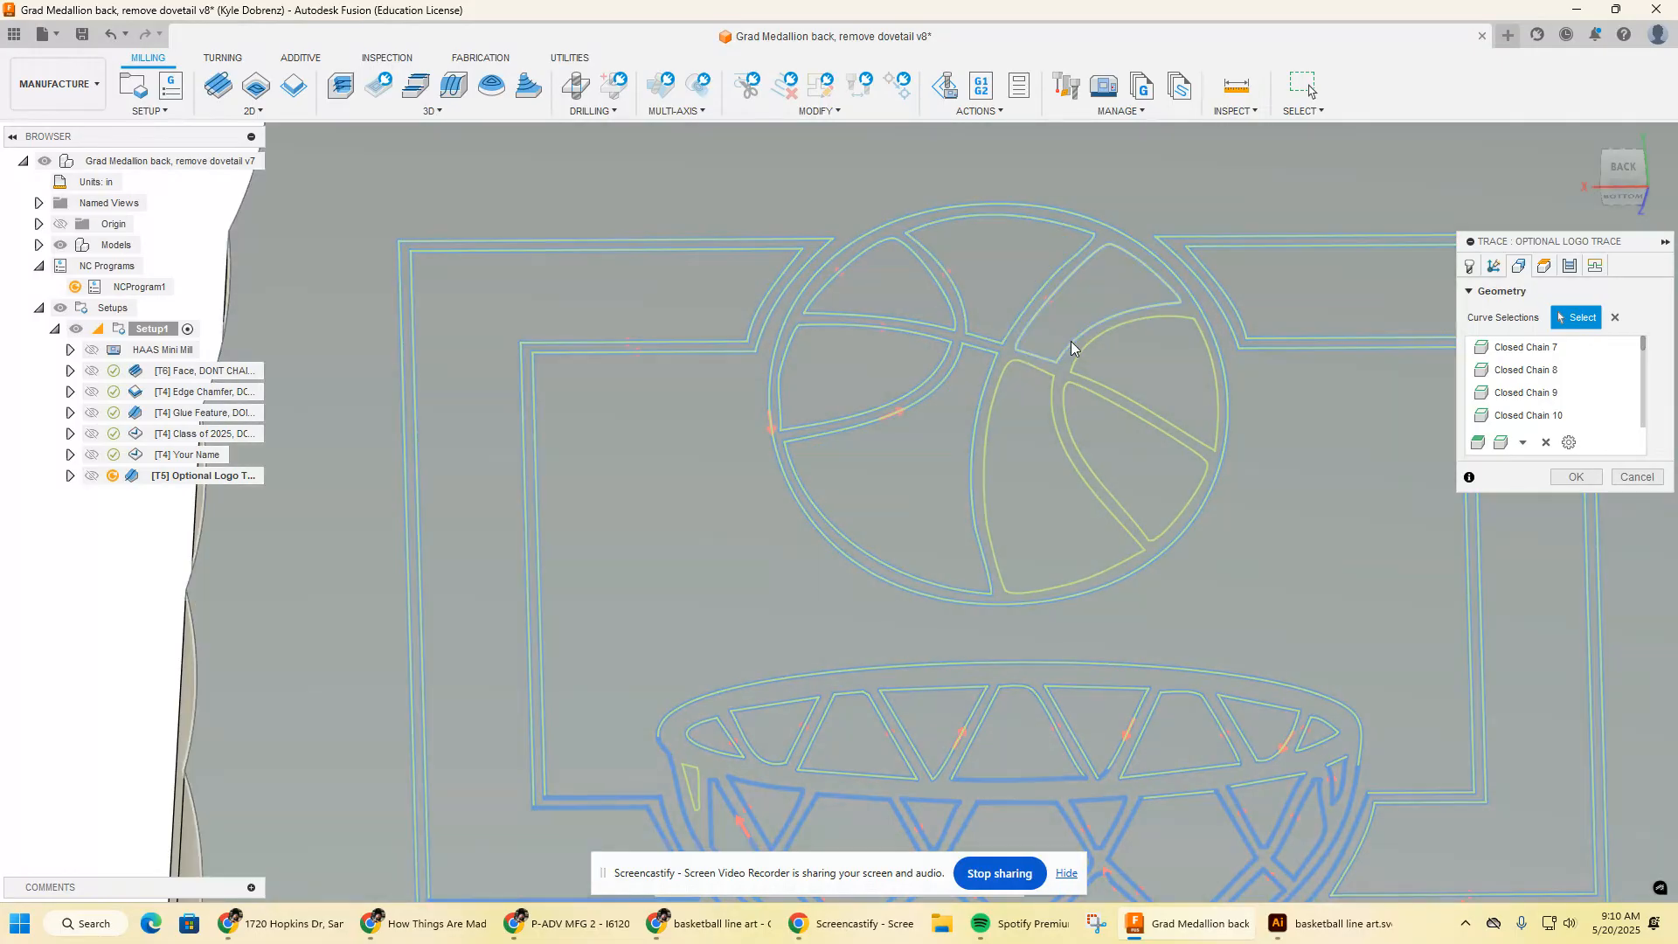
click(1074, 344)
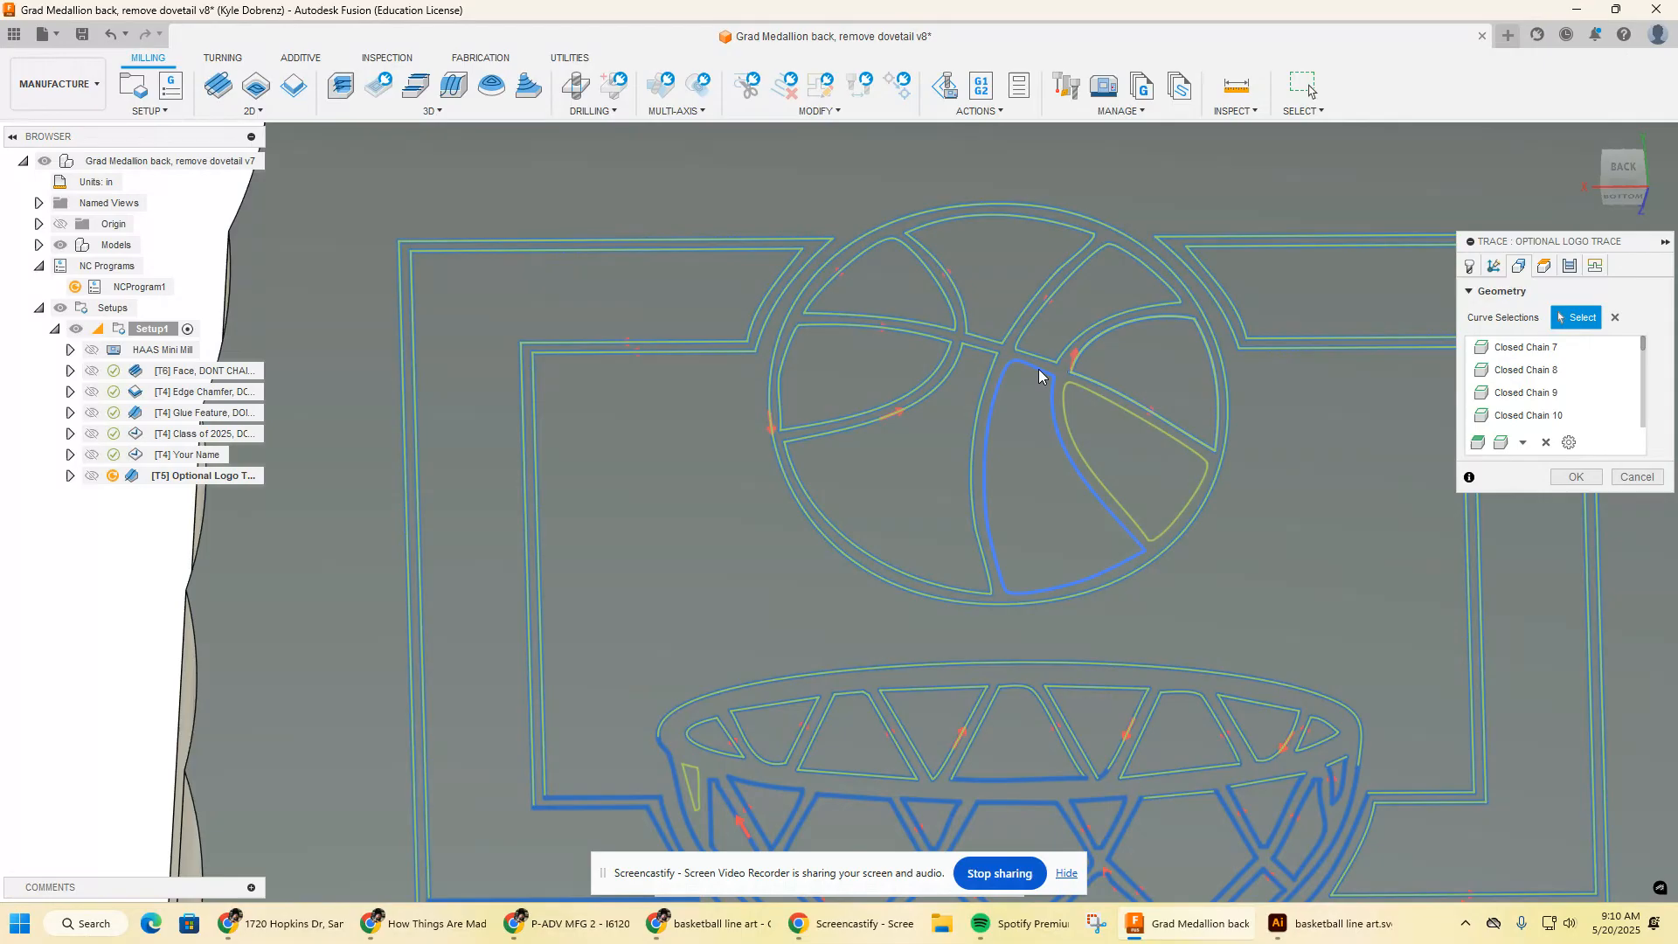
click(1063, 382)
click(1546, 443)
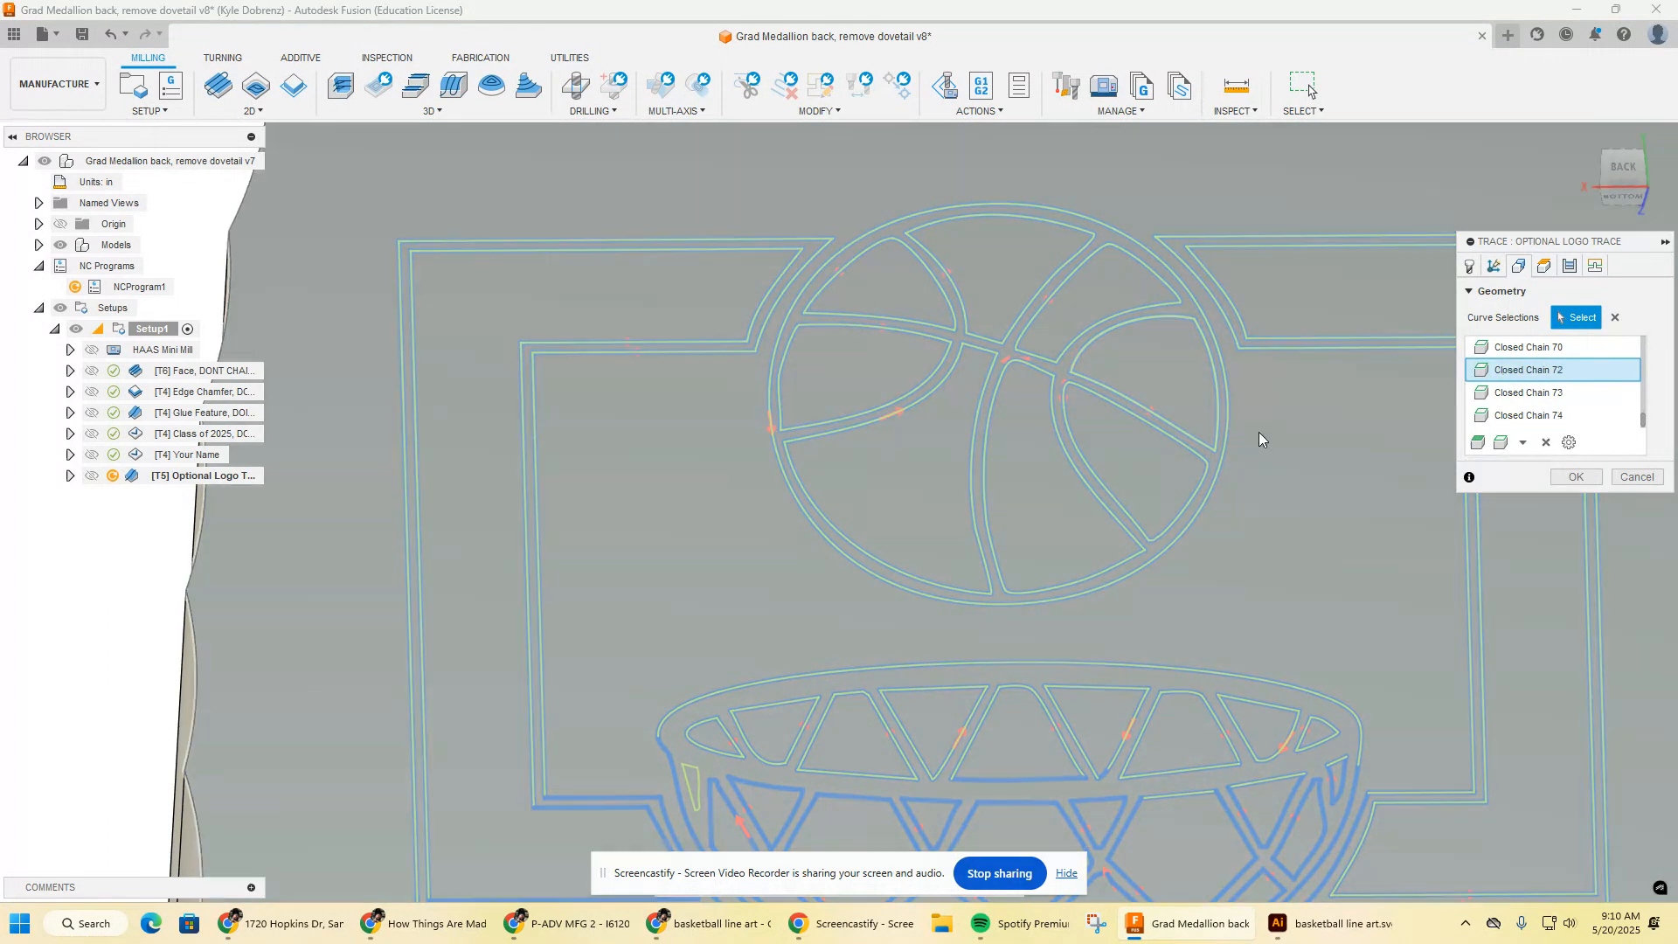
- Accept the completed curve selection for the Optional Logo Trace operation and generate its toolpath
scroll(935, 411, down, 5)
scroll(946, 434, down, 5)
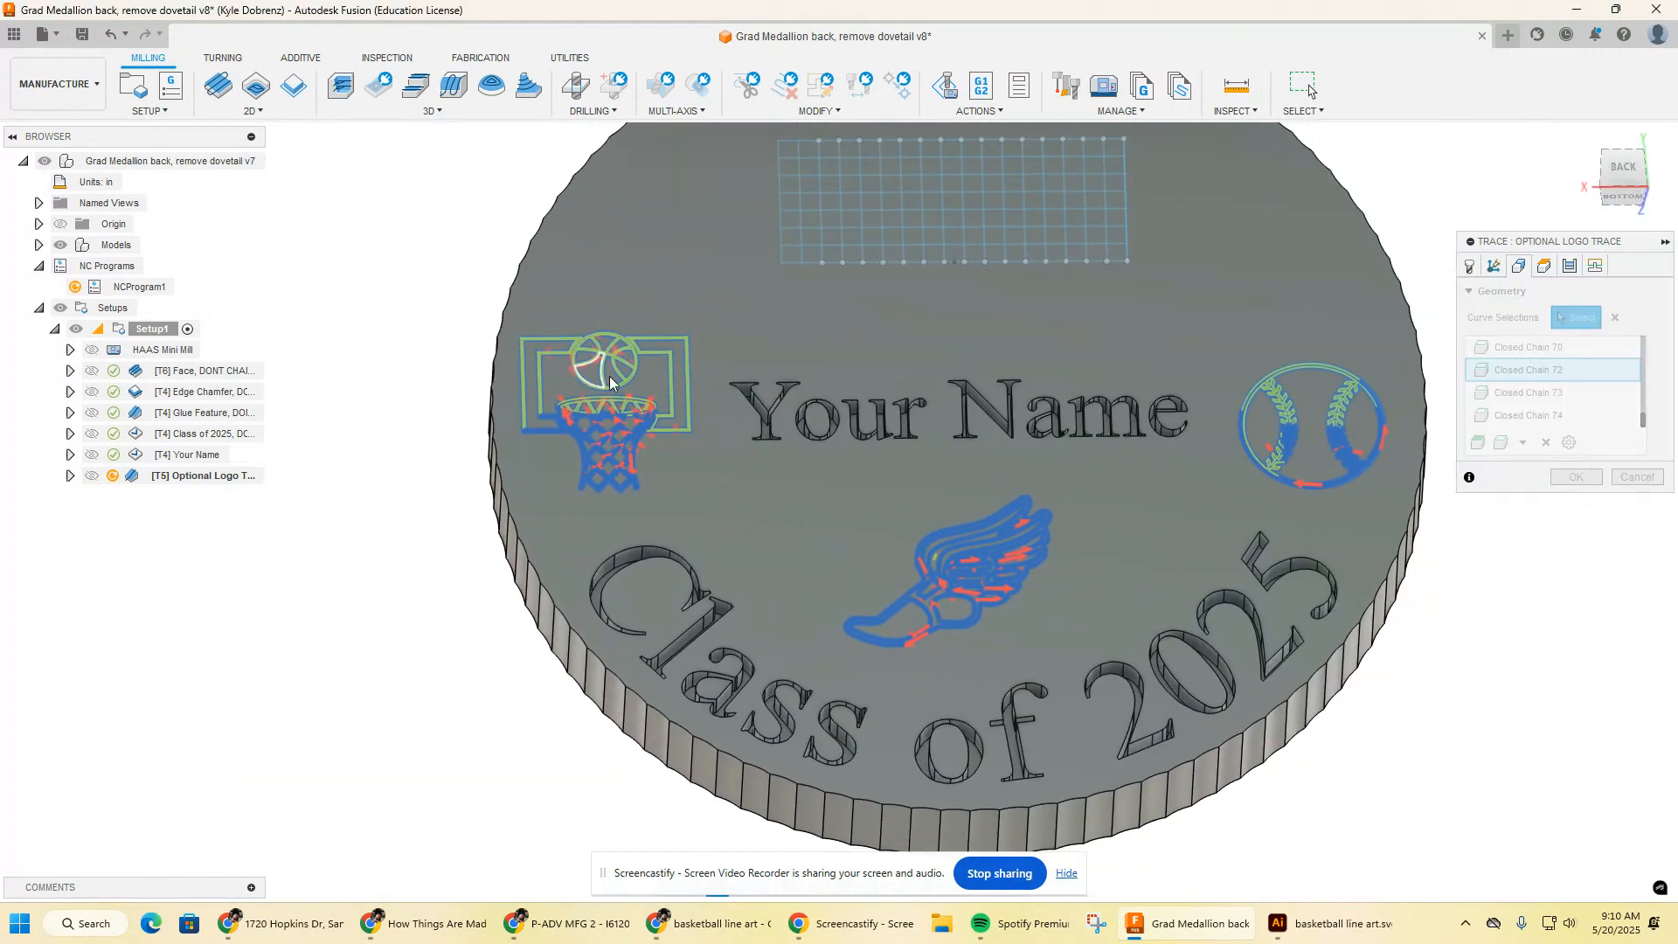
click(1568, 479)
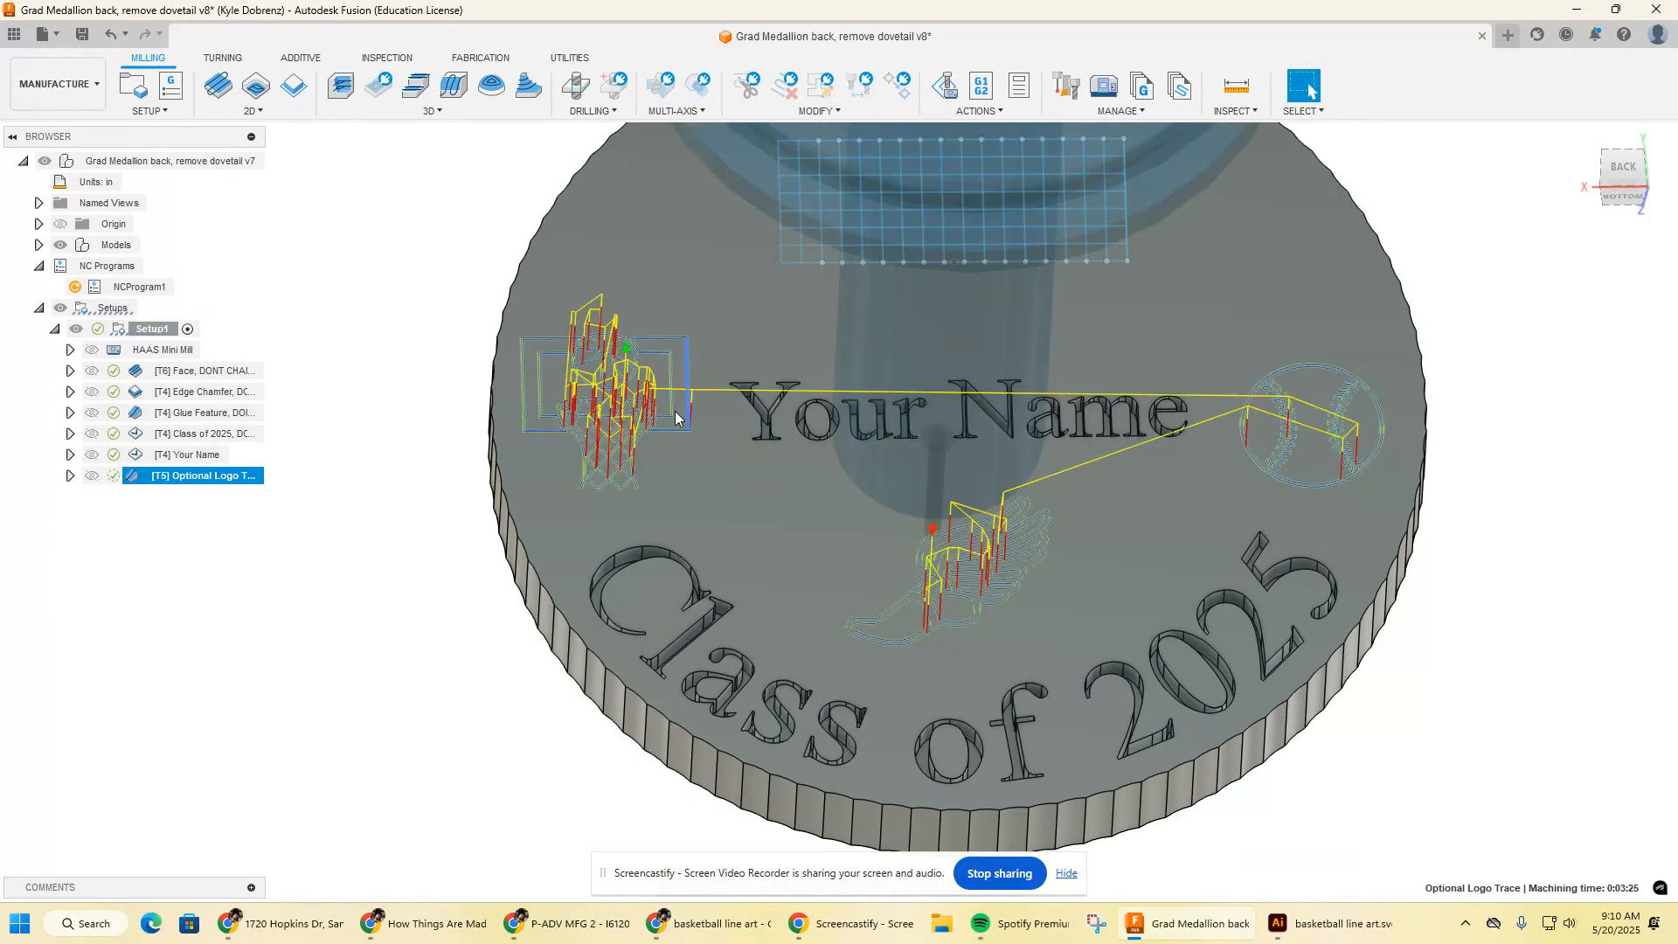
- Examine the Optional Logo Trace toolpath around the basketball hoop and winged shoe, hiding the models for a clear view
scroll(686, 410, up, 10)
scroll(691, 382, down, 5)
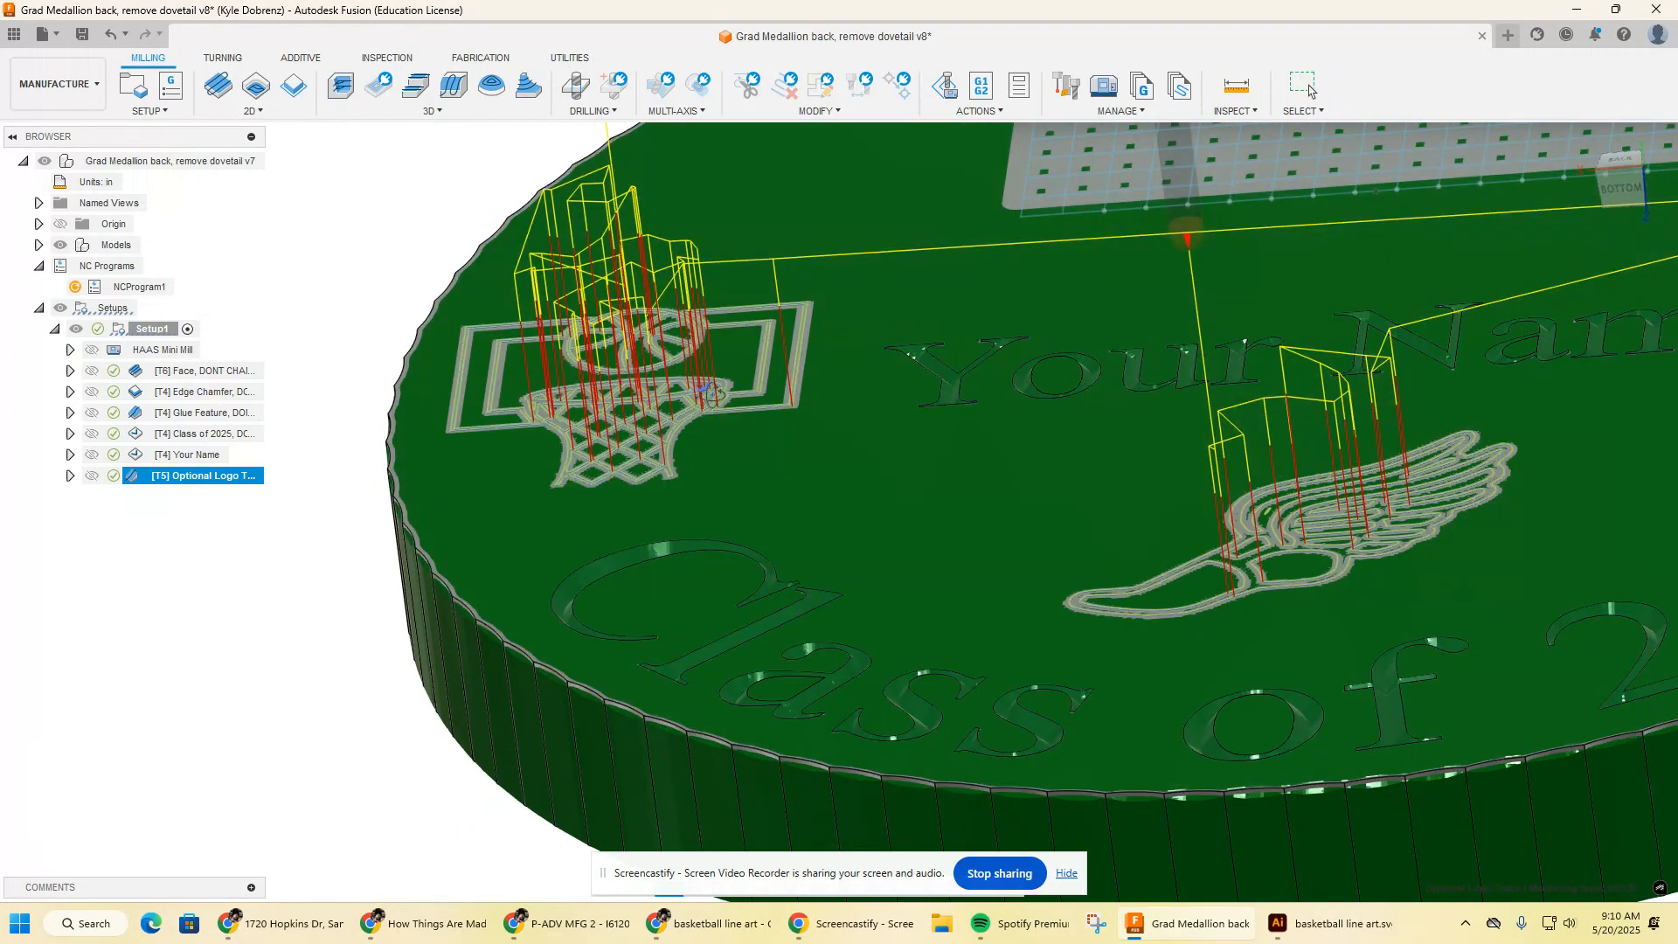
scroll(712, 412, up, 3)
click(251, 567)
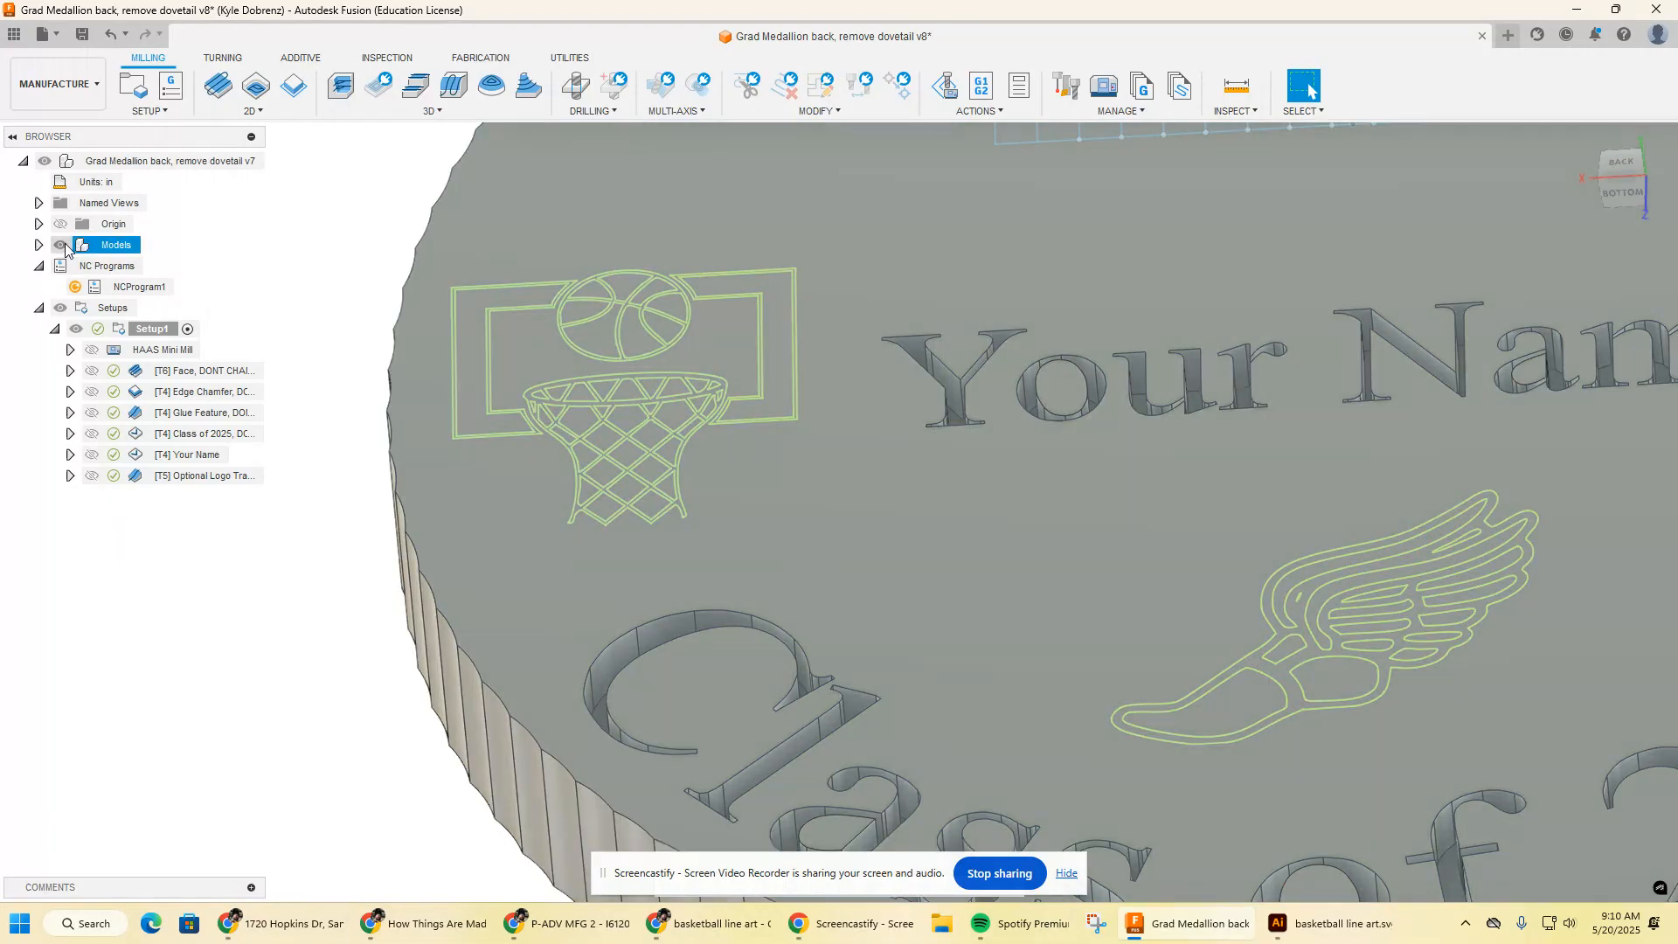
click(63, 244)
click(209, 479)
- Simulate the Optional Logo Trace operation on the medallion to check all three engraved logos, and exit the simulation
right_click(213, 479)
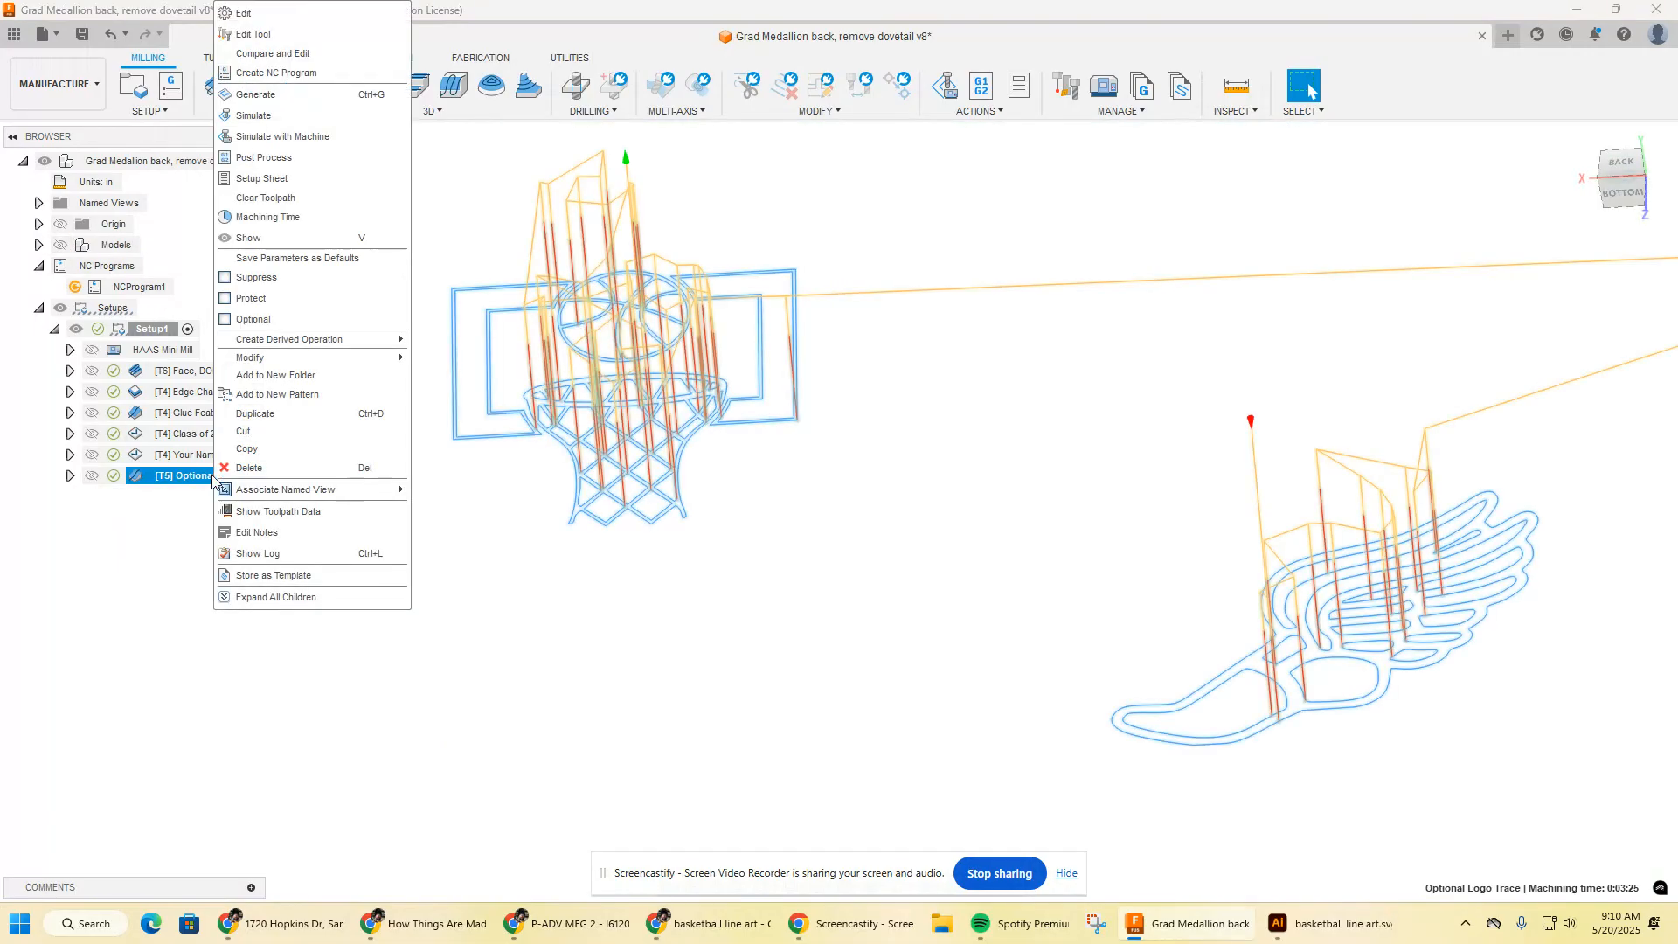
click(296, 113)
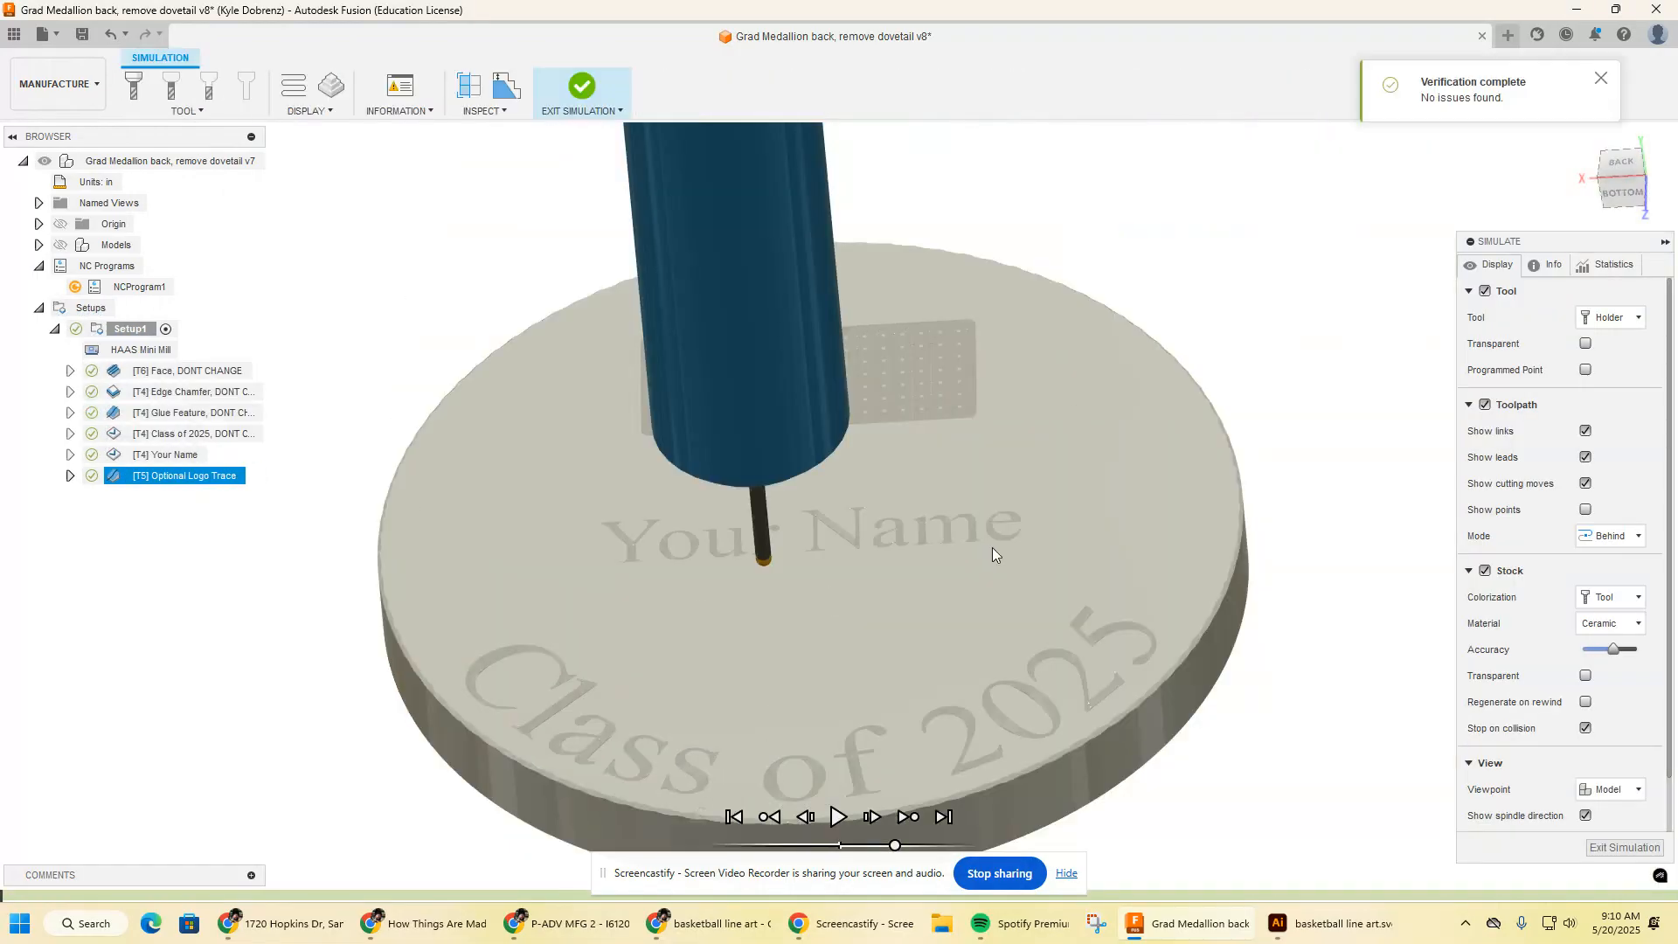
scroll(738, 597, up, 3)
scroll(741, 587, down, 2)
middle_drag(741, 582, 830, 410)
click(837, 811)
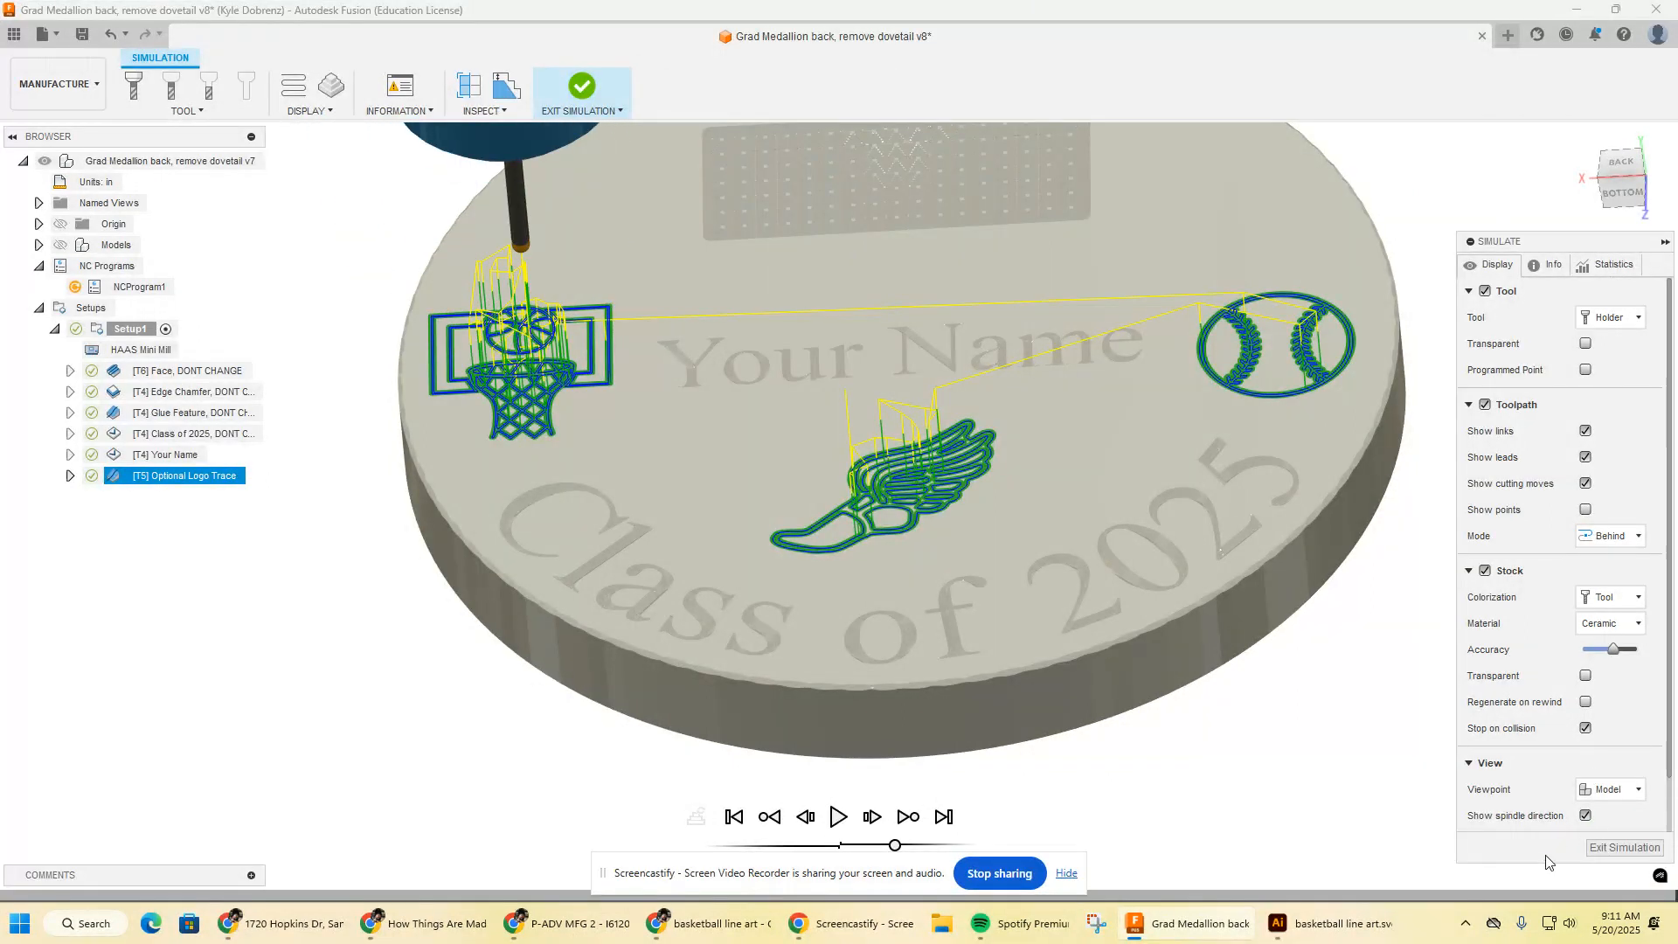
click(1623, 846)
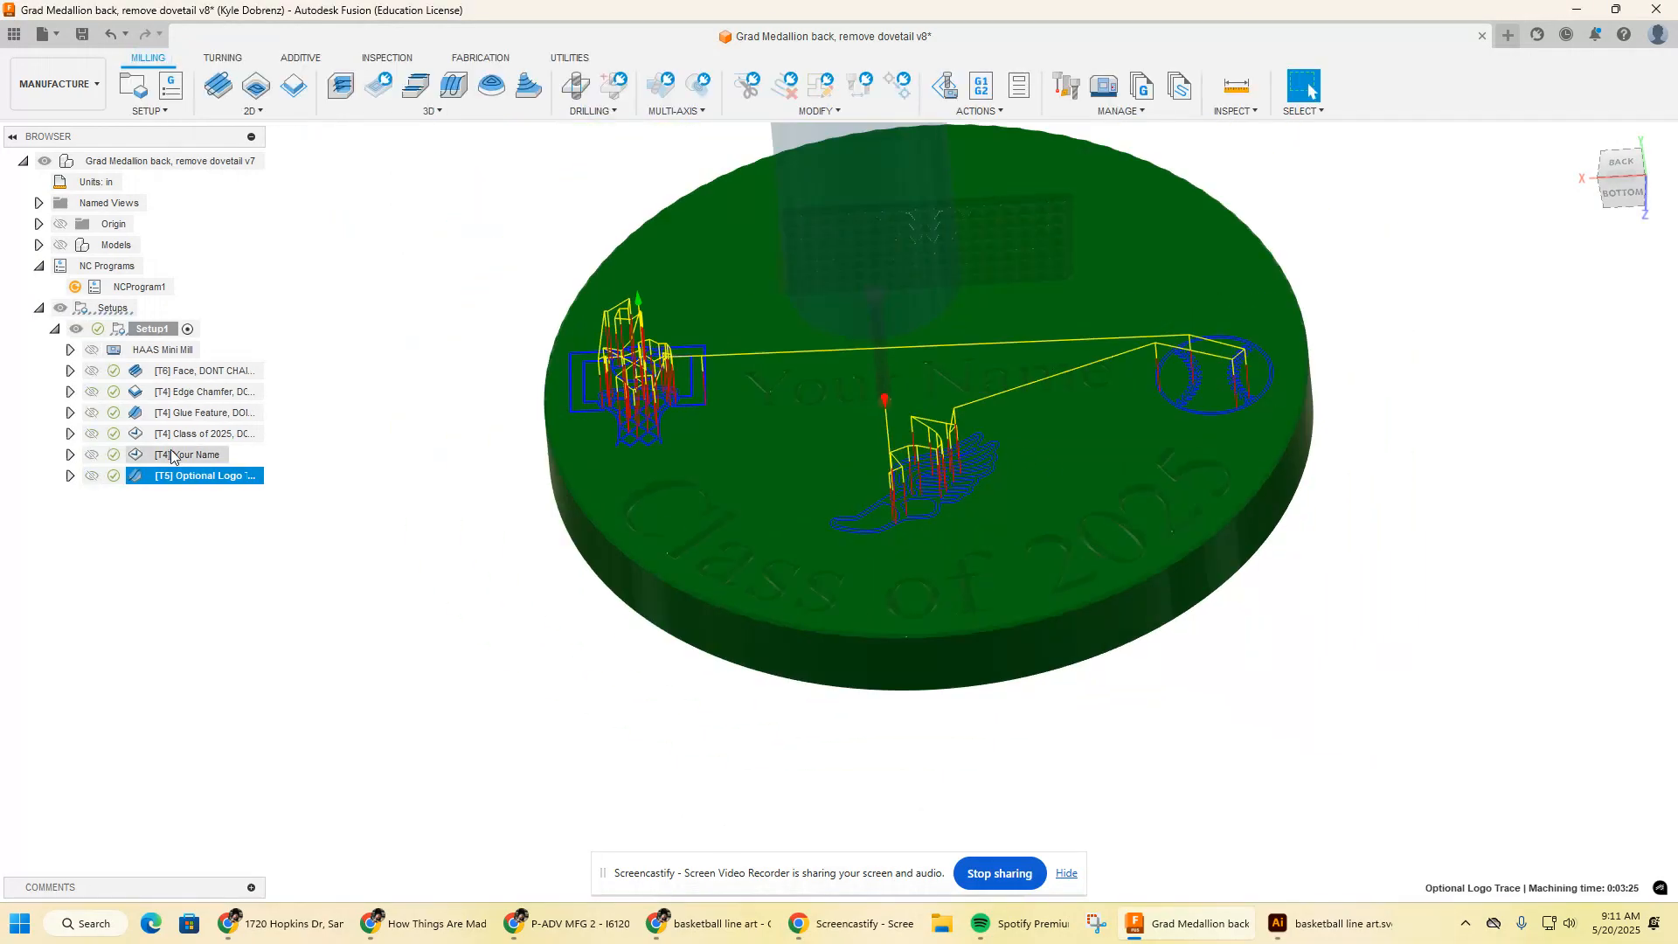
- Set NCProgram1's comment to "Student 1 Grad Med Backside" and post all of Setup1's operations as 4012, overwriting the existing file
double_click(123, 287)
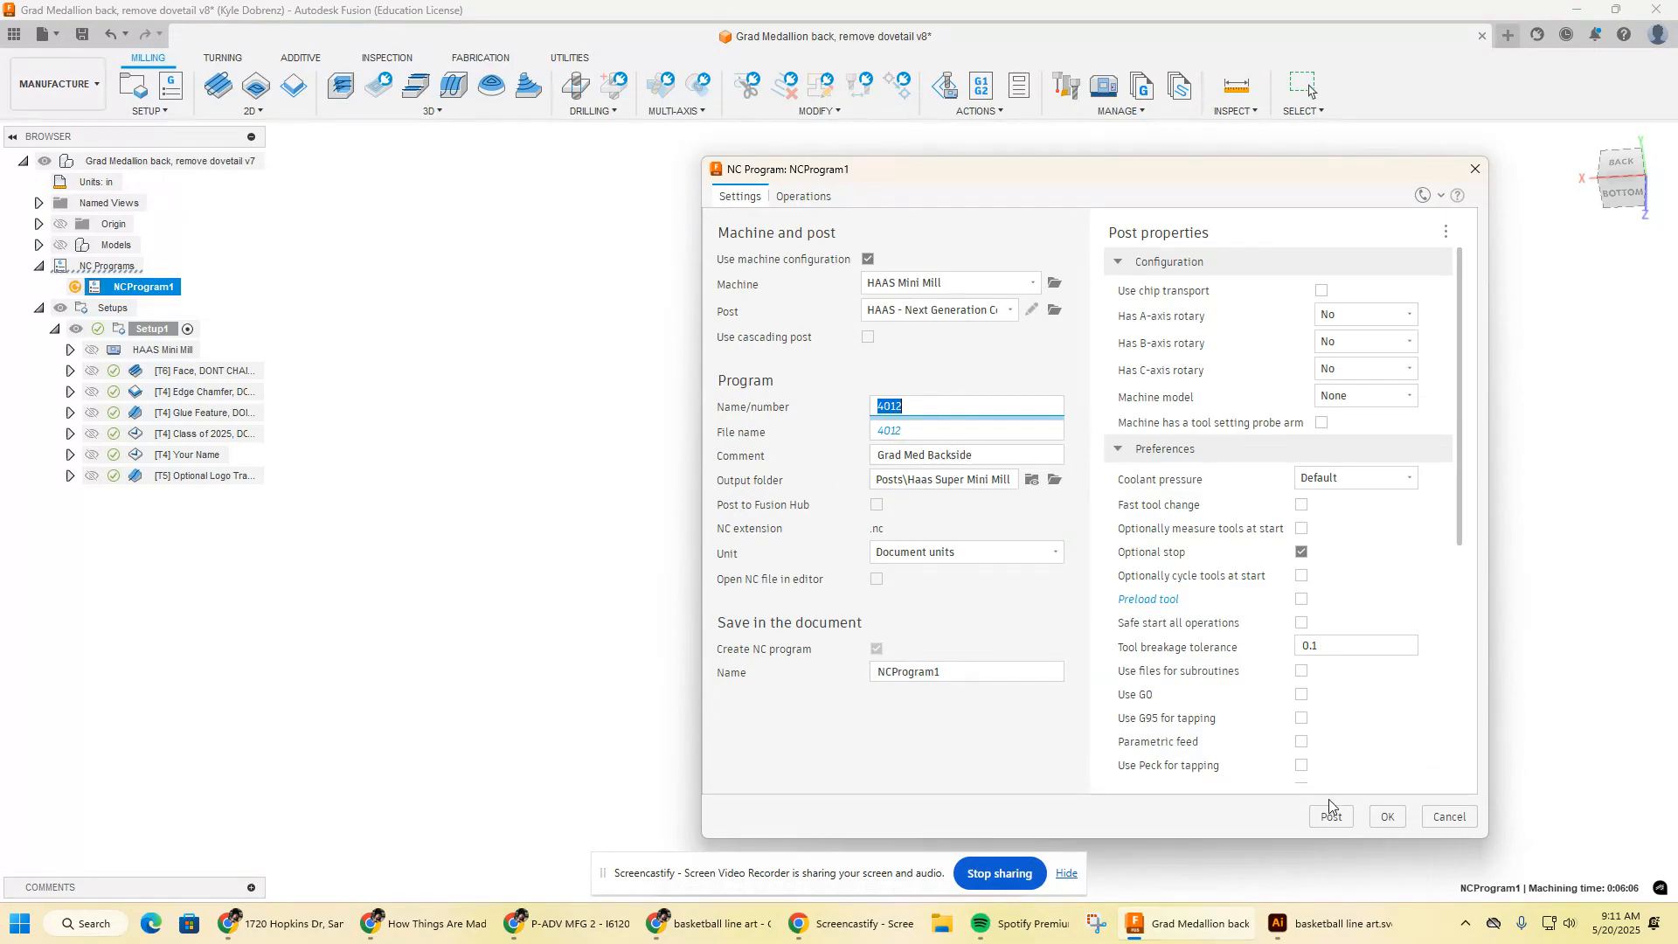
click(952, 455)
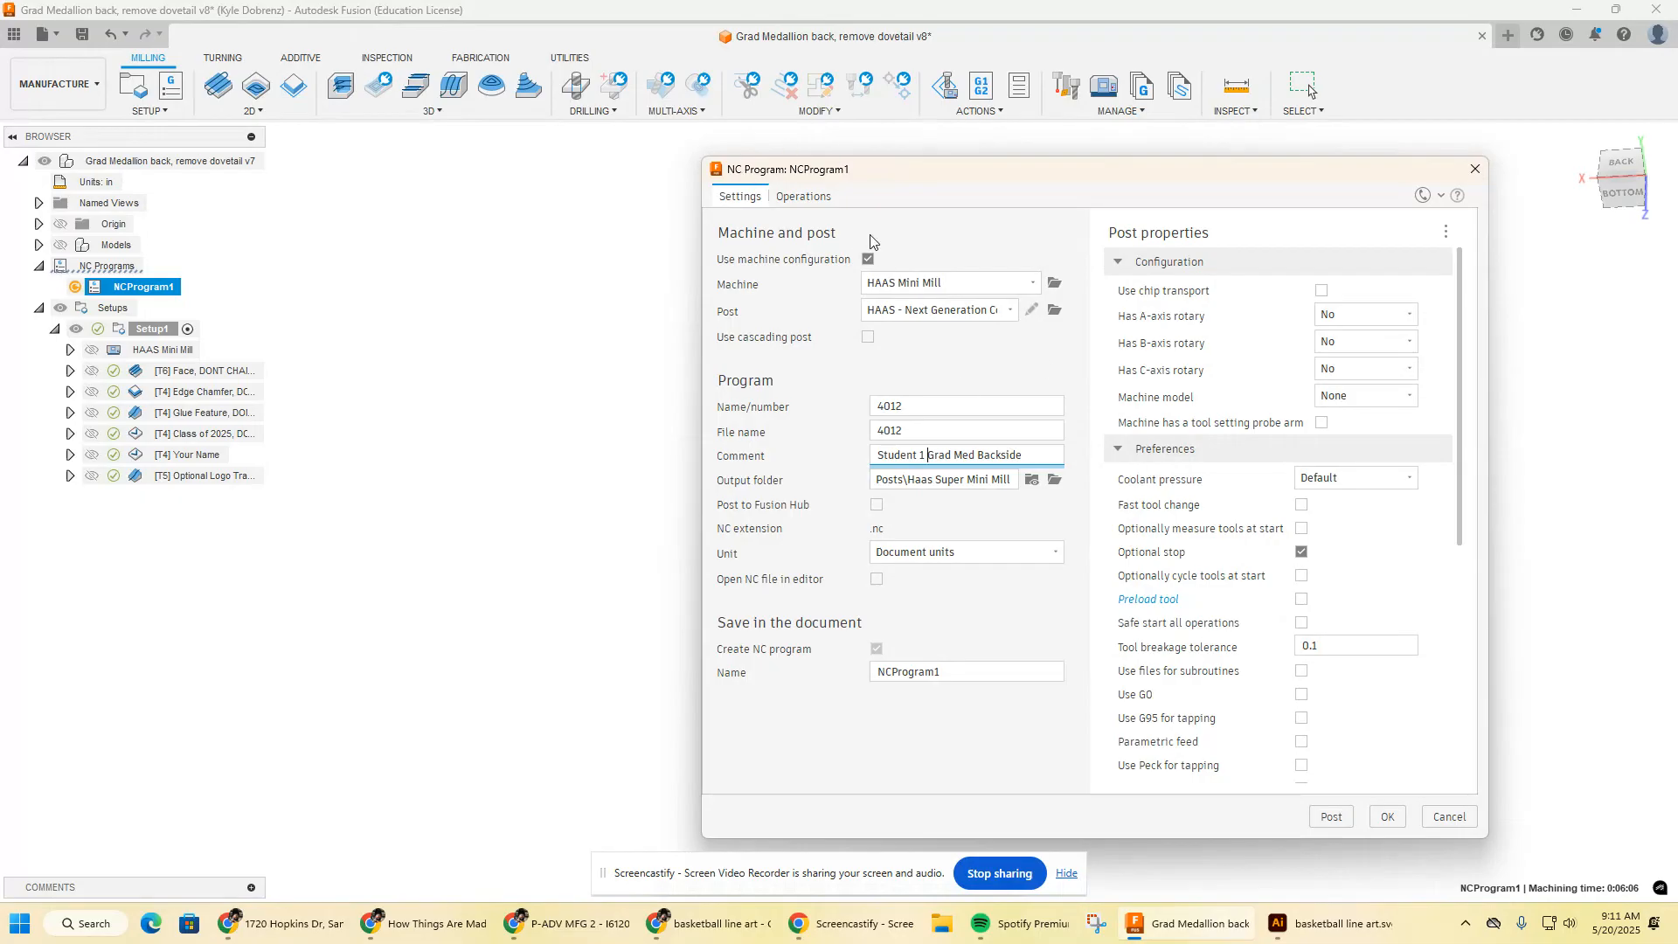
click(807, 199)
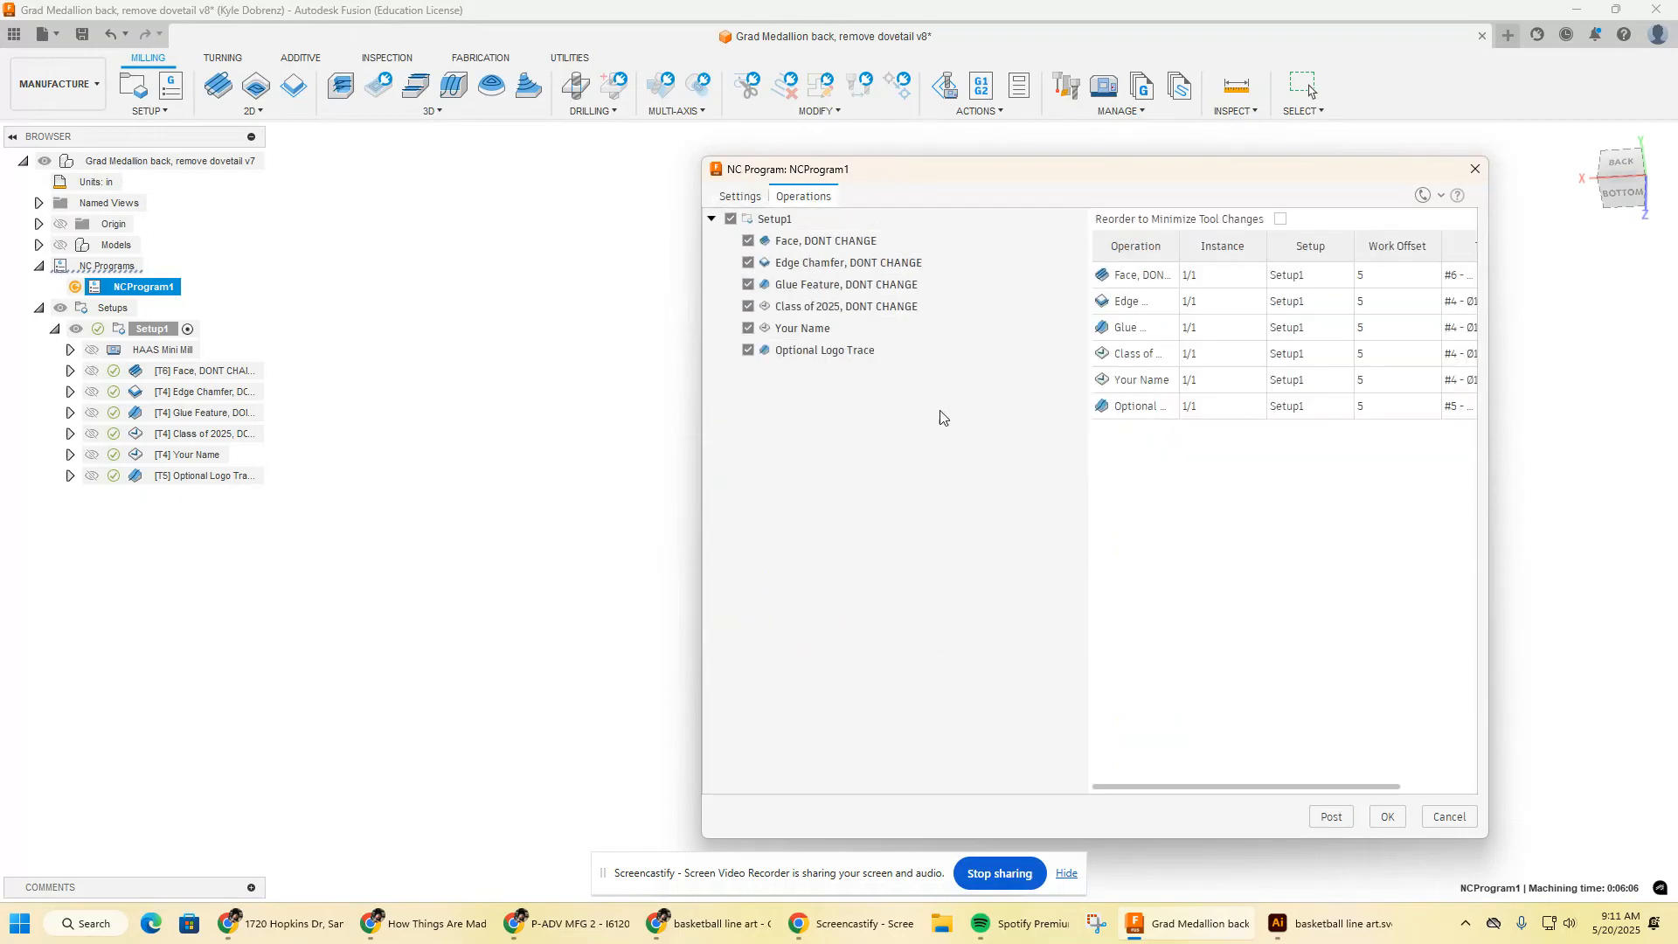
click(1331, 817)
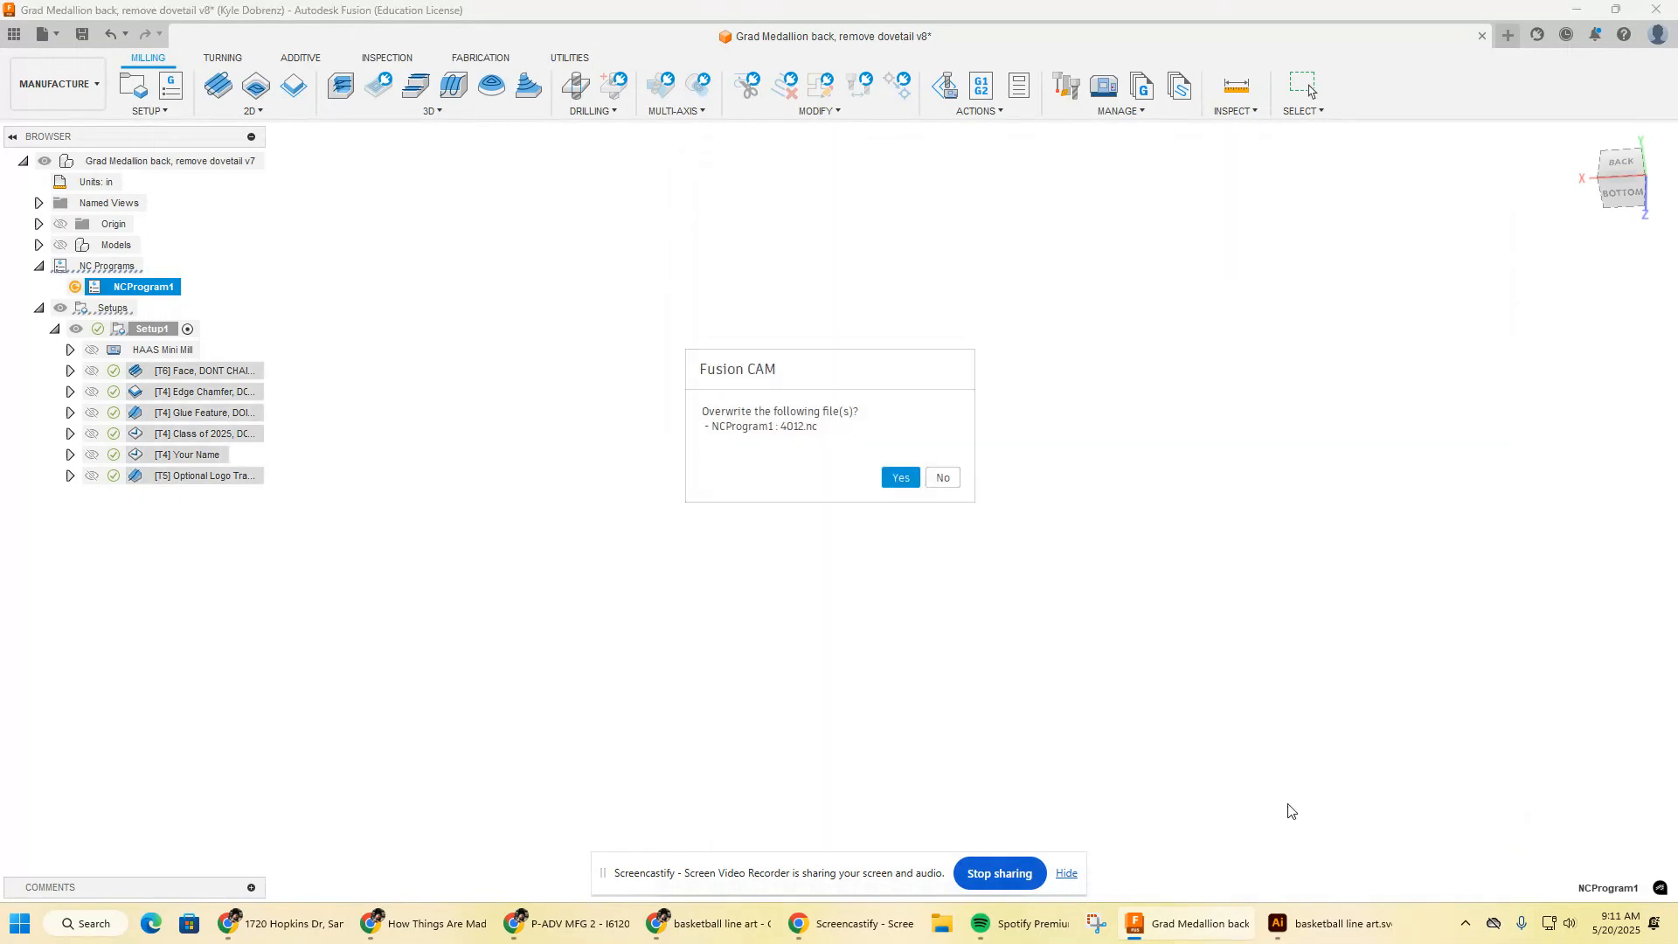
click(902, 477)
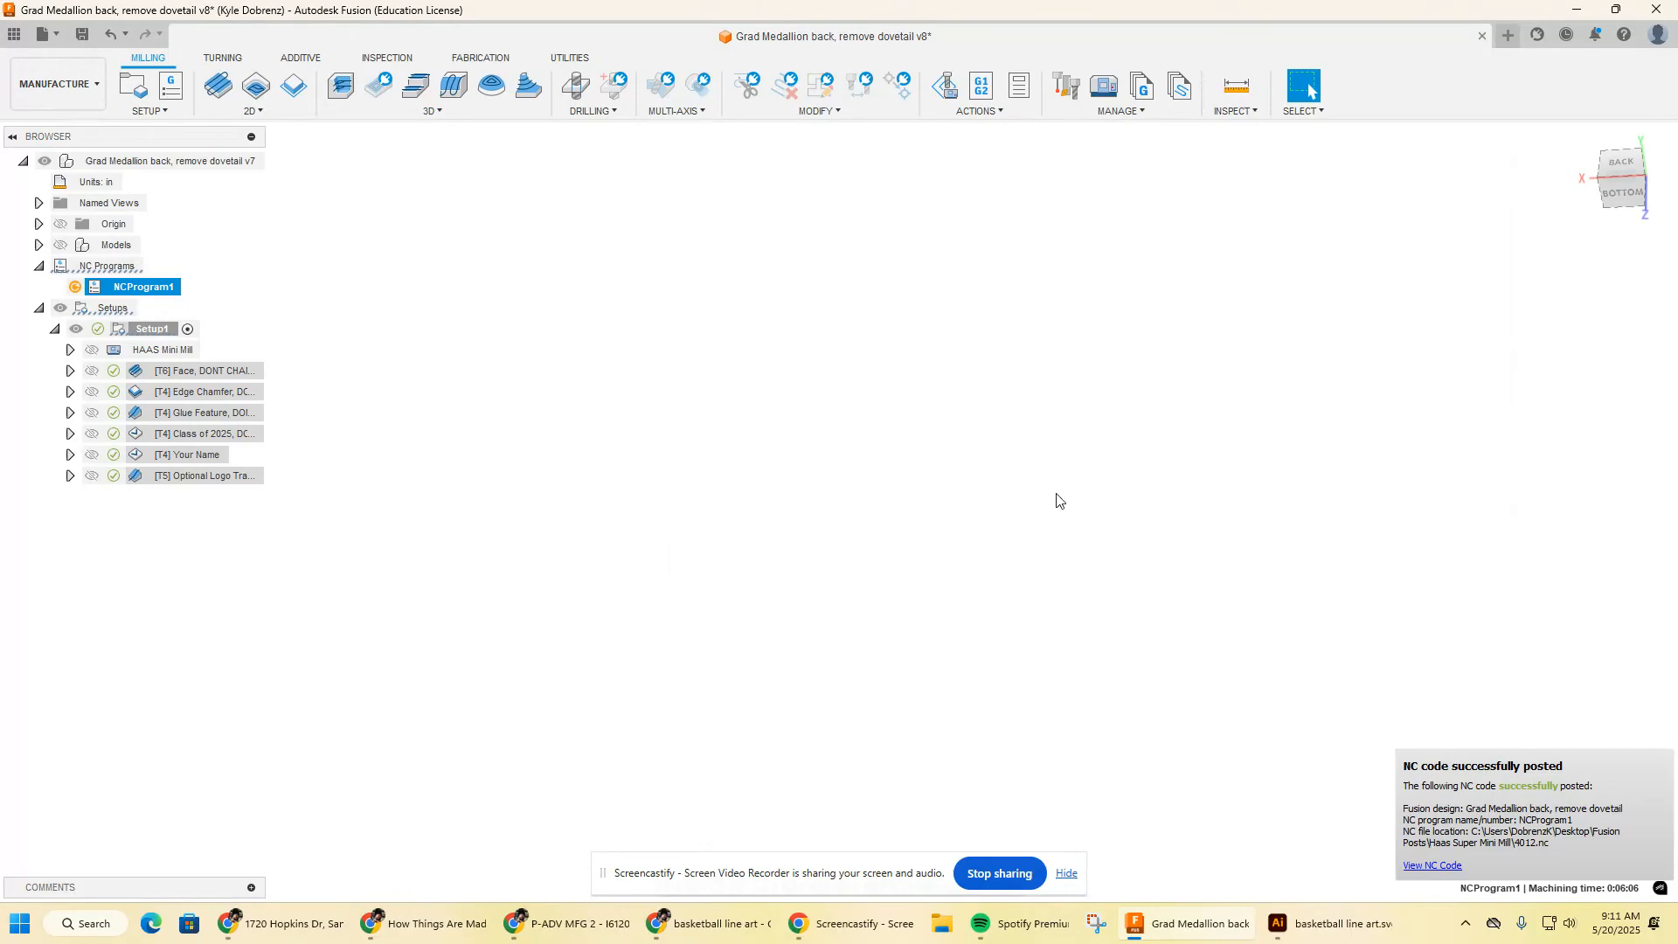
- Show the models again and bring the whole medallion back into view
click(60, 244)
shift+middle_drag(1127, 631, 956, 525)
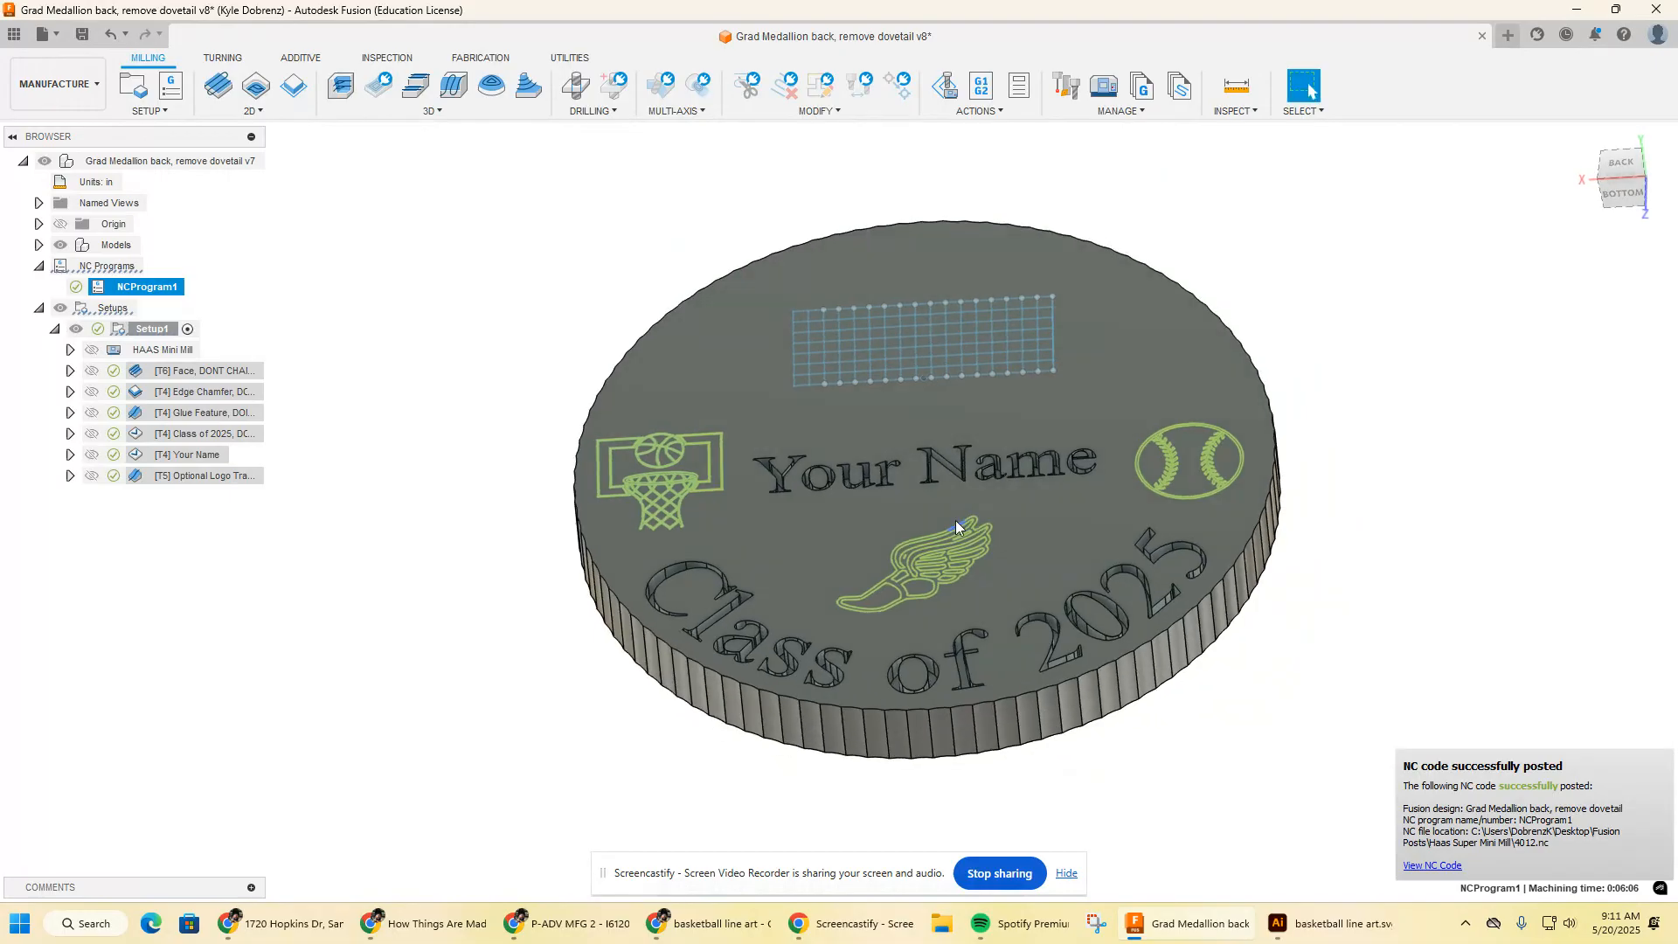